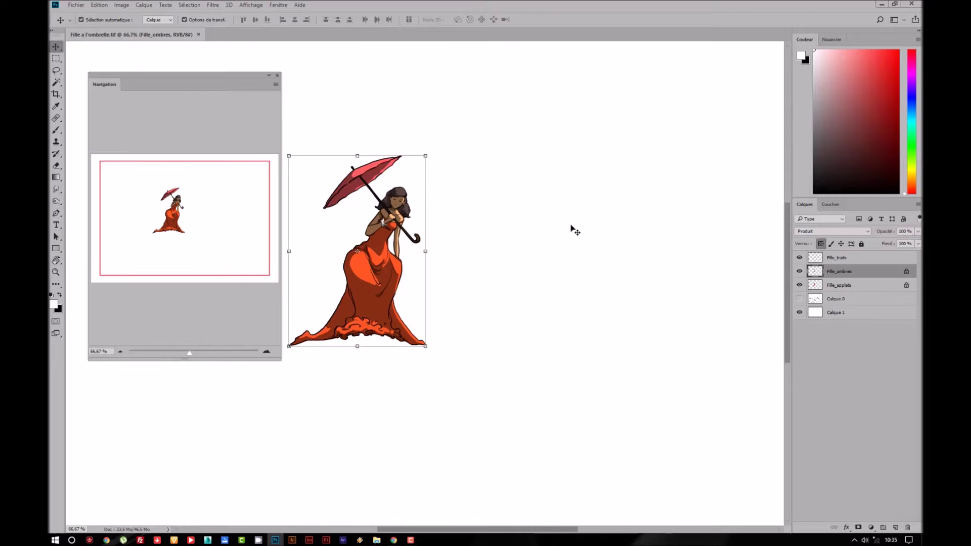
- Zoom in on the figure and show the sketched background layer Calque 0
key("ctrl+plus")
left_click_drag(481, 277, 534, 277)
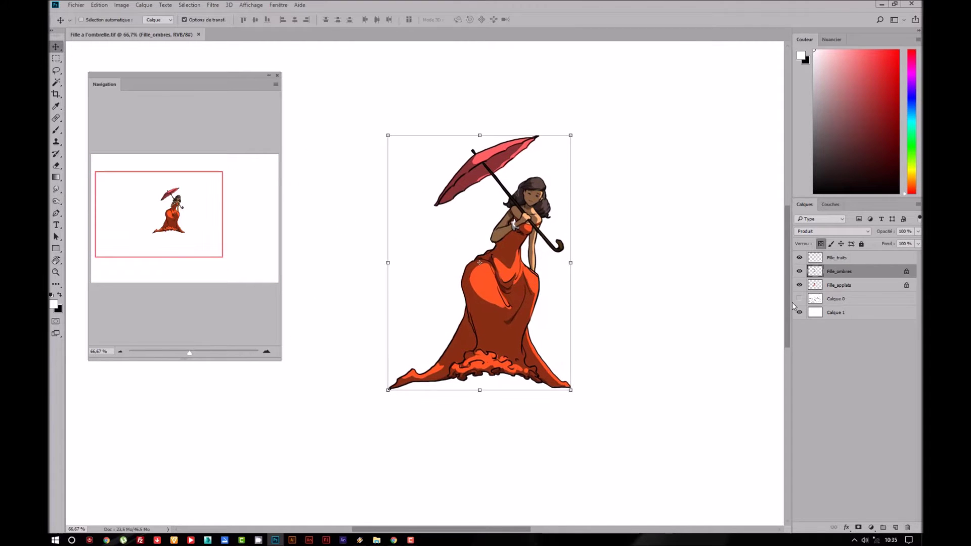
left_click(799, 299)
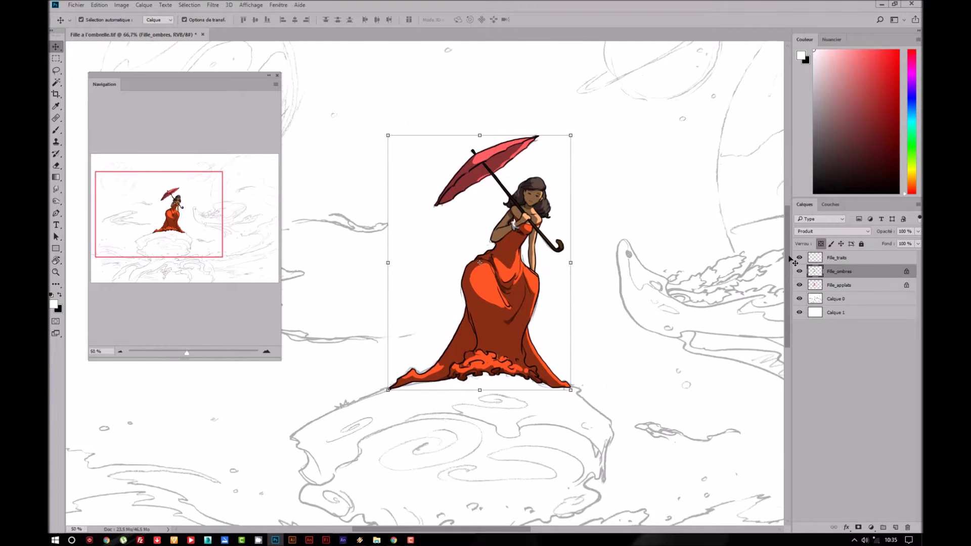
key("ctrl+minus")
key("ctrl+minus")
key("ctrl+plus")
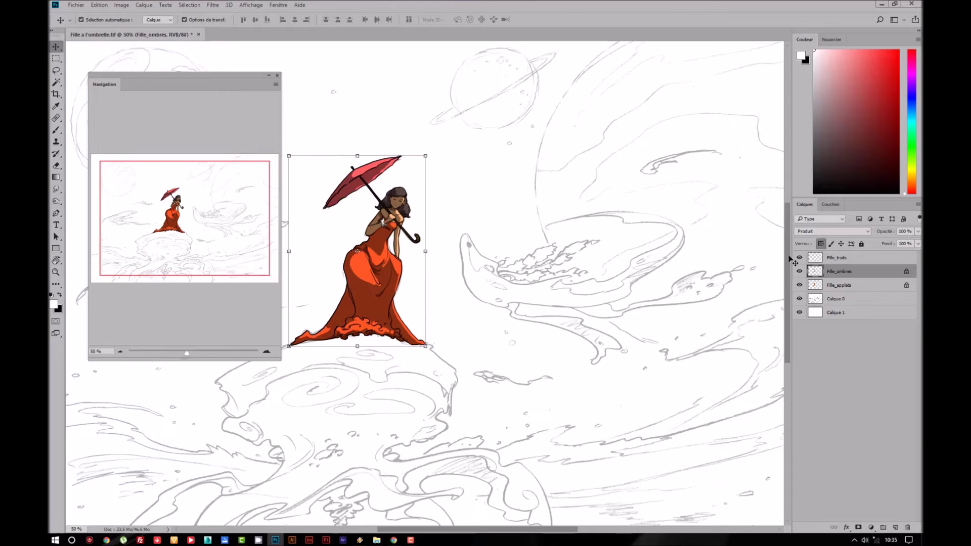
key("ctrl+plus")
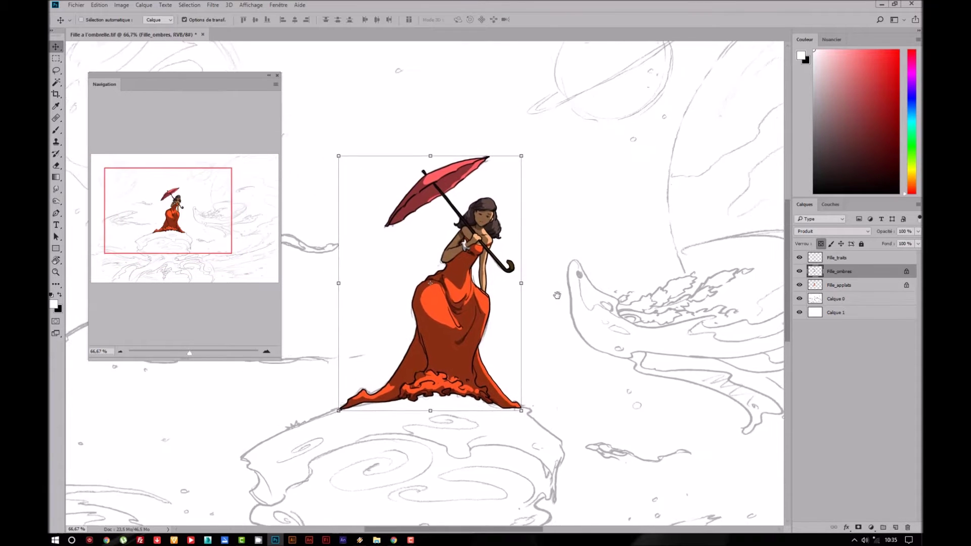
- Toggle the Fille_traits, Fille_ombres and Fille_applats layers to compare them, ending on Fille_applats
left_click(862, 258)
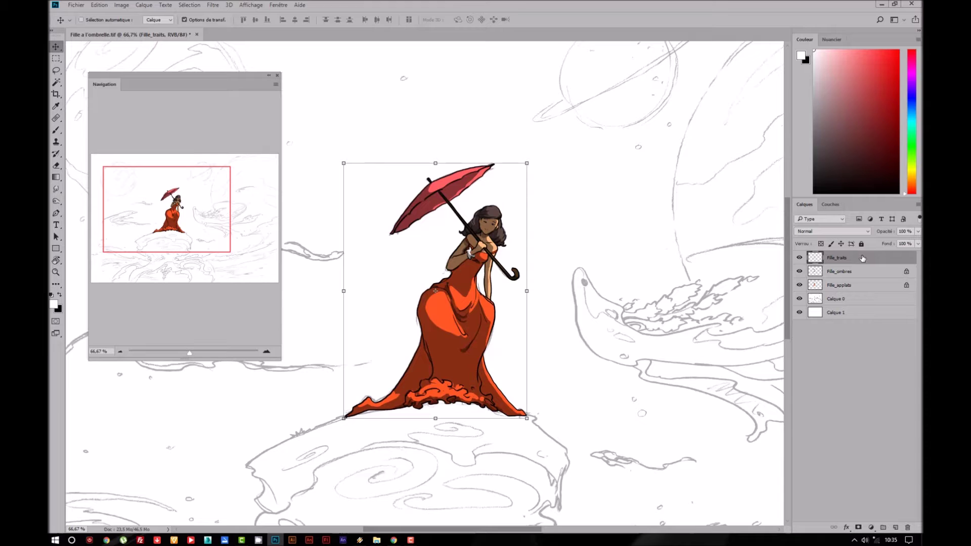
left_click(800, 258)
left_click(800, 271)
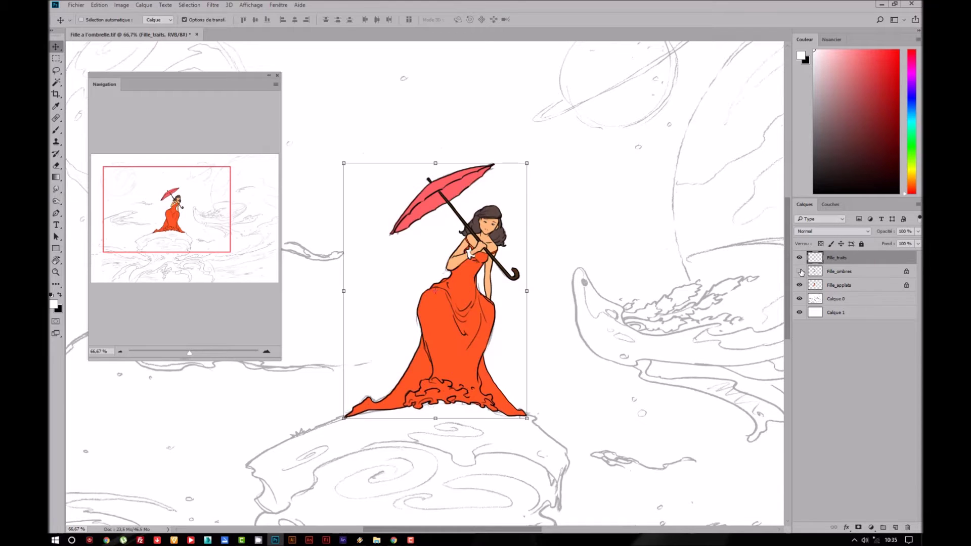
left_click(800, 285)
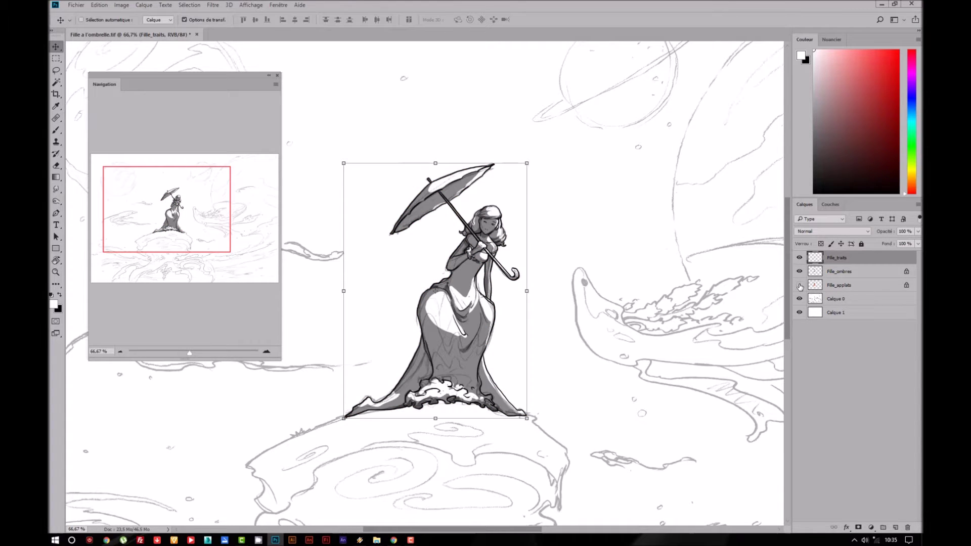
left_click(800, 286)
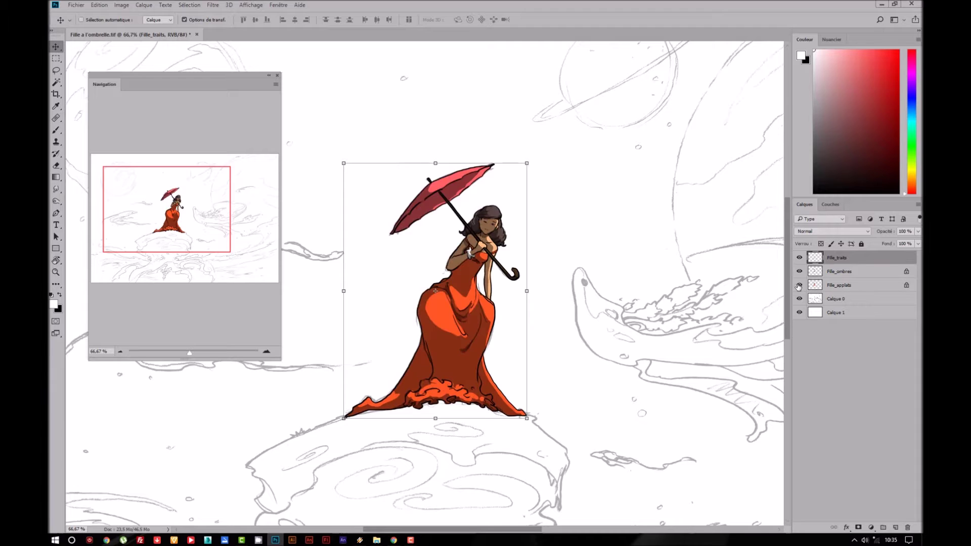
left_click(867, 286)
- Add a layer above Fille_applats, load the figure's selection, hide Fille_applats, and name the layer Fille_Motifs
left_click(895, 528)
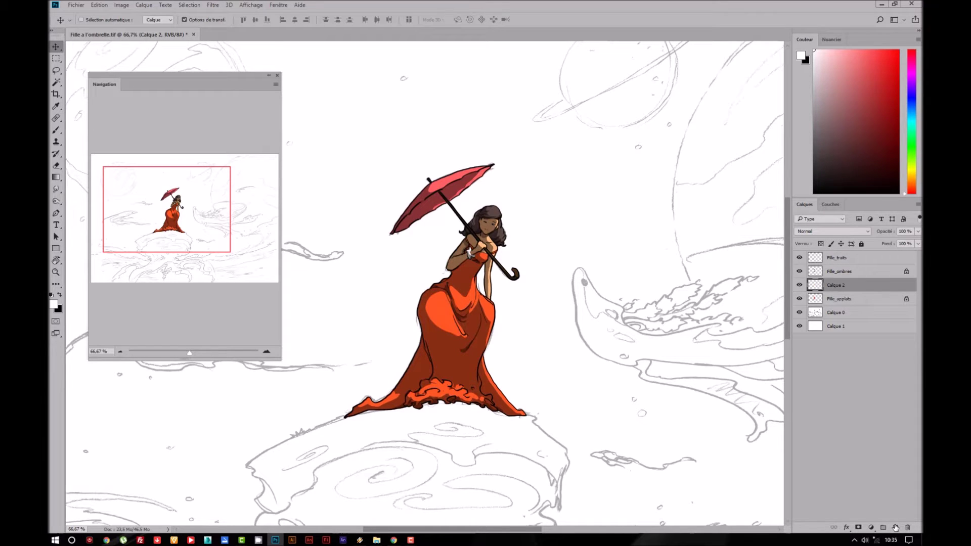
left_click(816, 299, "ctrl")
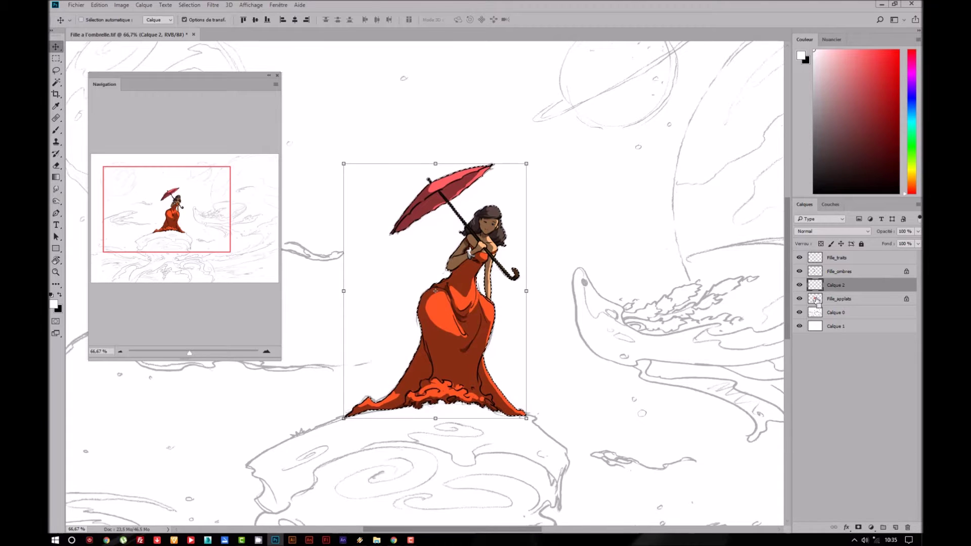
left_click(800, 299)
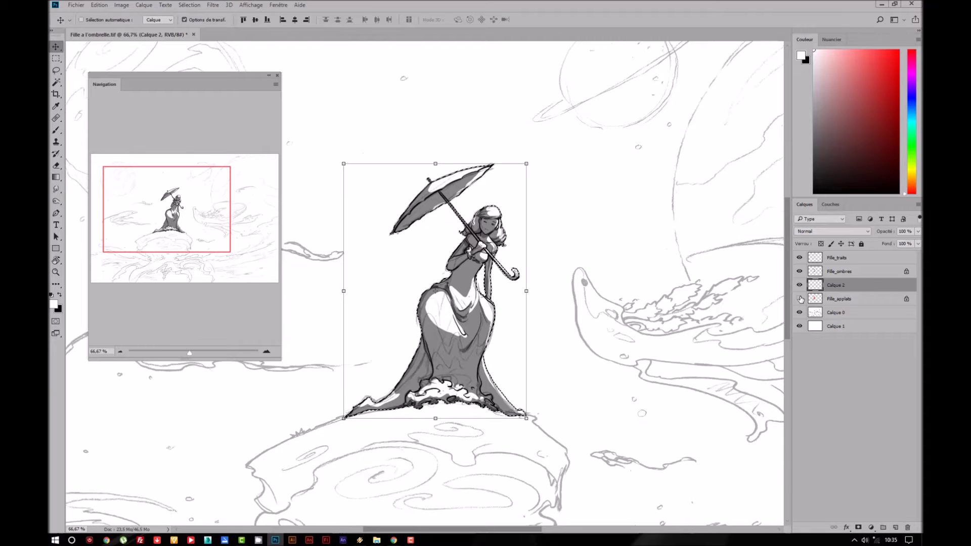
double_click(836, 285)
type("Fille_Motifs")
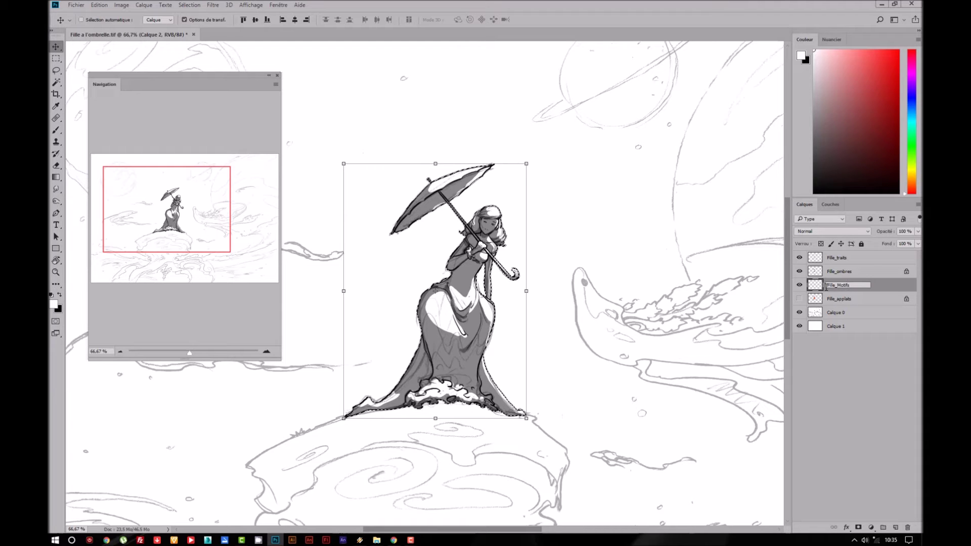
key("Return")
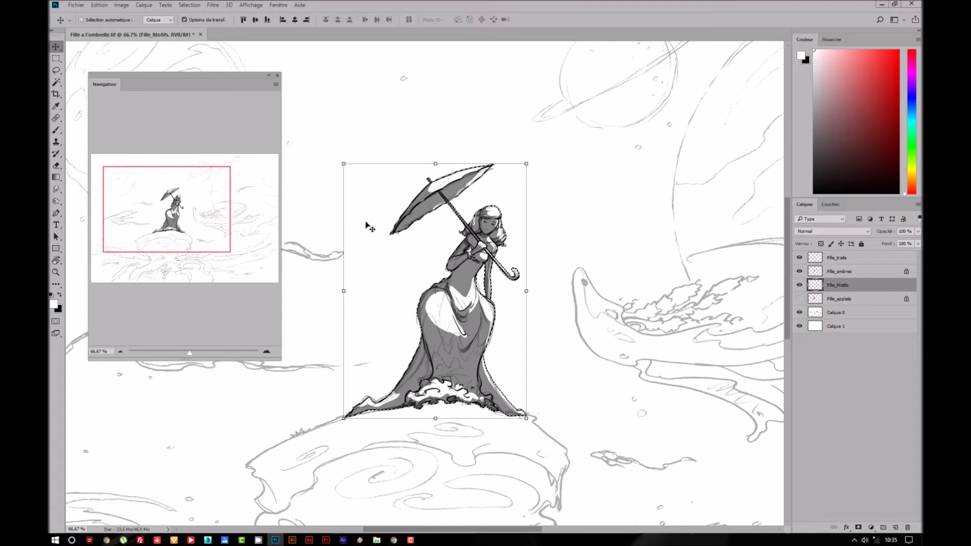
left_click(54, 304)
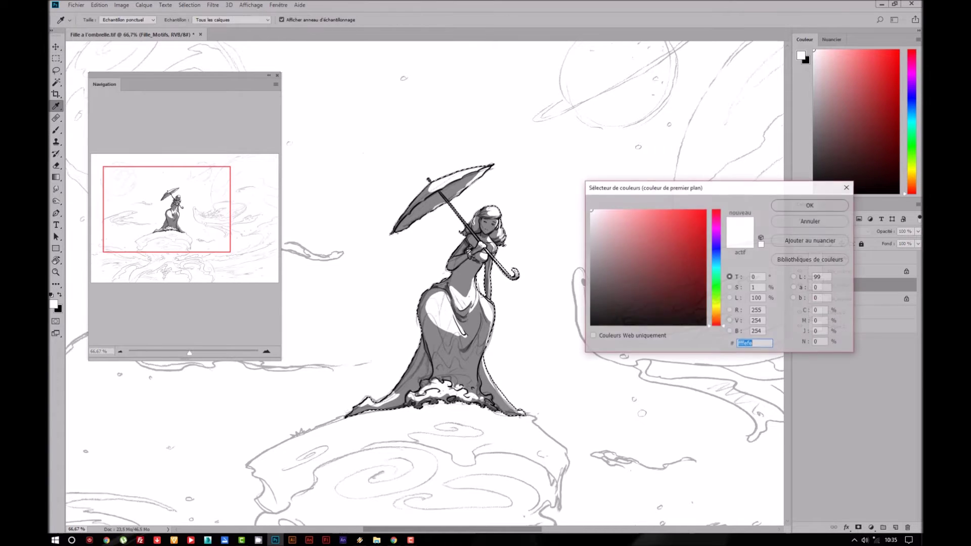
- Choose a yellow-green foreground colour in the colour picker
left_click_drag(717, 324, 717, 306)
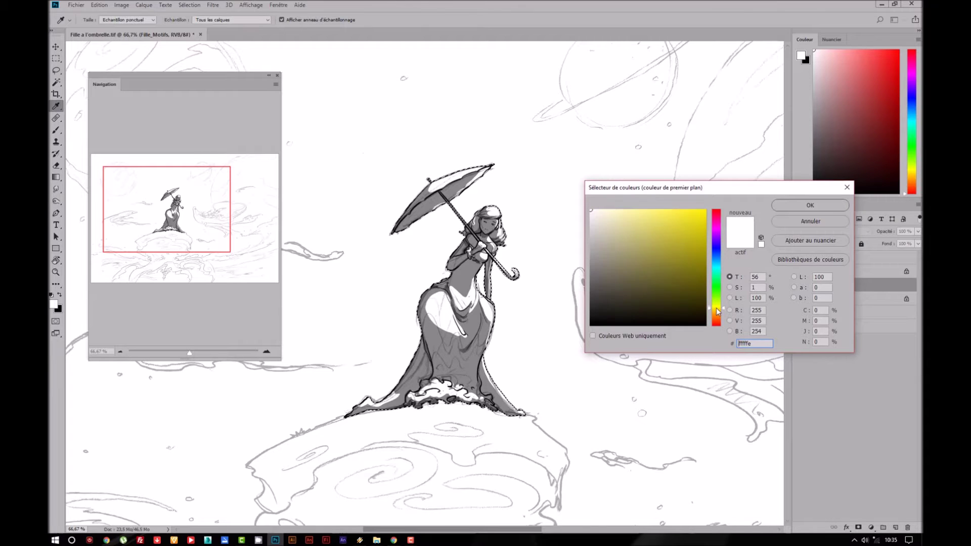
left_click(708, 232)
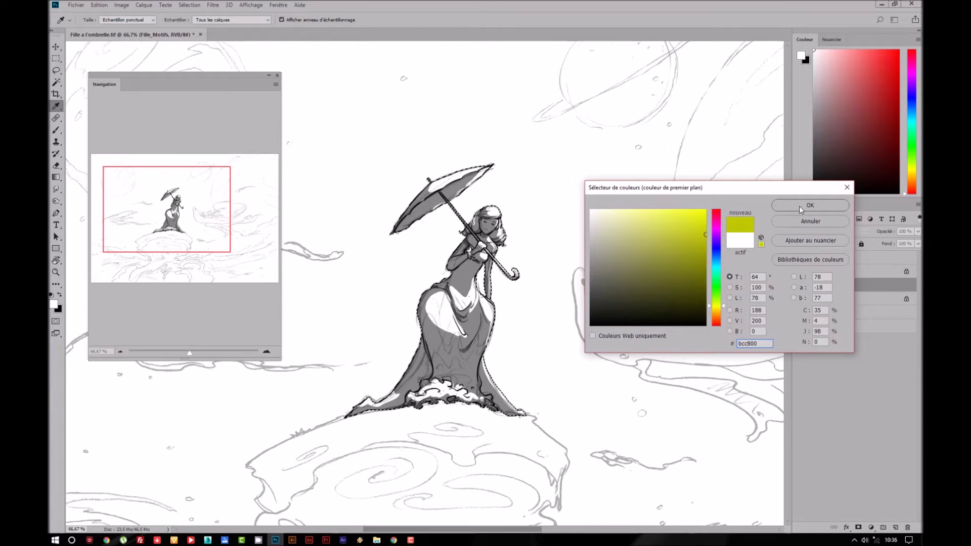
left_click(804, 208)
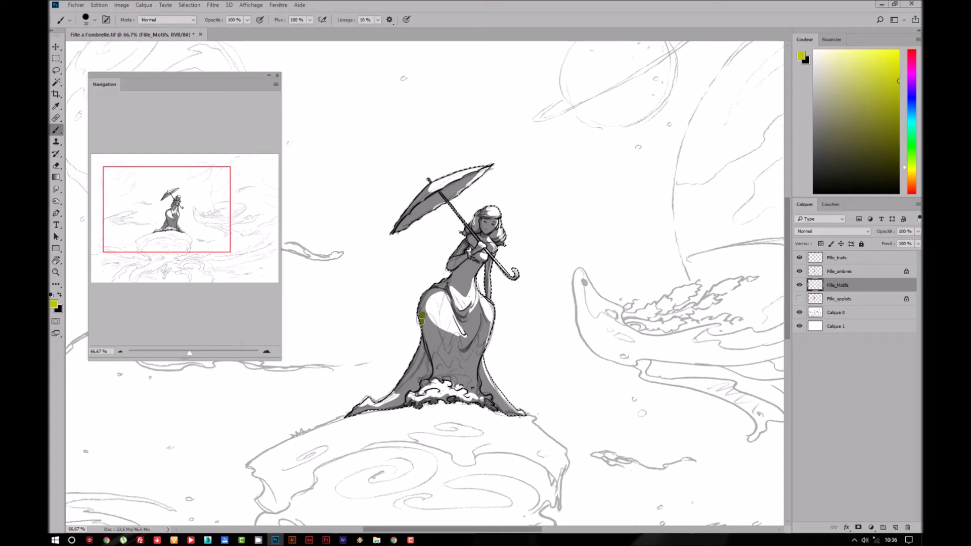
- Paint yellow-green arched patches plus W-shaped and wavy bands across the dress
left_click_drag(422, 318, 427, 307)
mouse_move(438, 295)
left_mouse_down()
mouse_move(451, 320)
mouse_move(432, 310)
mouse_move(448, 349)
mouse_move(438, 304)
left_mouse_up()
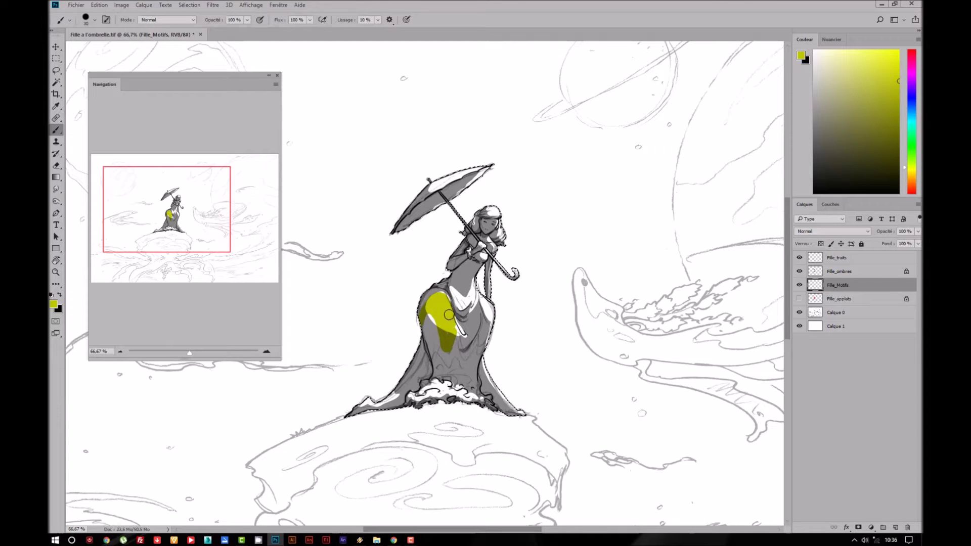
key("bracketleft")
key("bracketright")
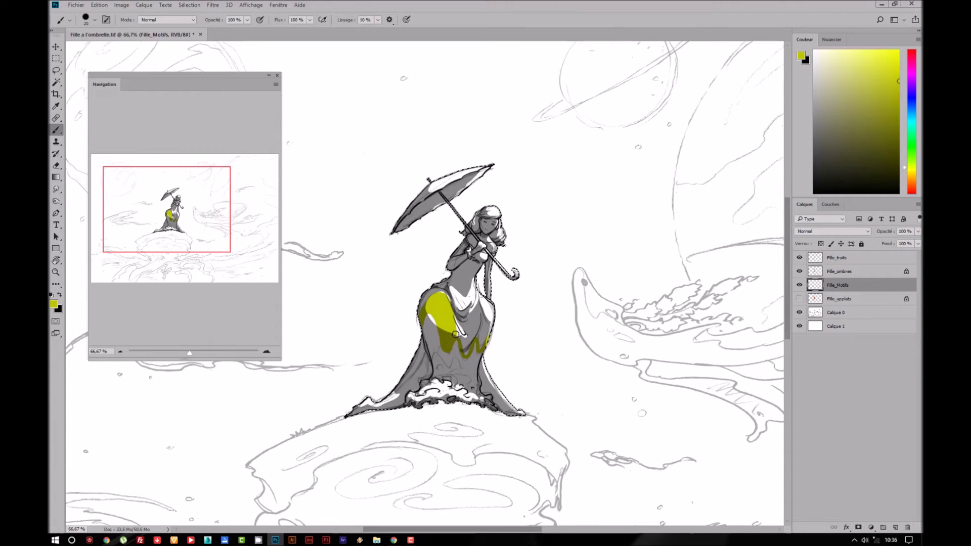
mouse_move(464, 351)
left_mouse_down()
mouse_move(487, 337)
mouse_move(498, 310)
left_mouse_up()
key("bracketleft")
mouse_move(433, 357)
left_mouse_down()
mouse_move(461, 368)
mouse_move(474, 360)
mouse_move(478, 375)
left_mouse_up()
- With a smaller brush, paint yellow-green touches on the bodice and lower arm
key("bracketleft")
key("bracketleft")
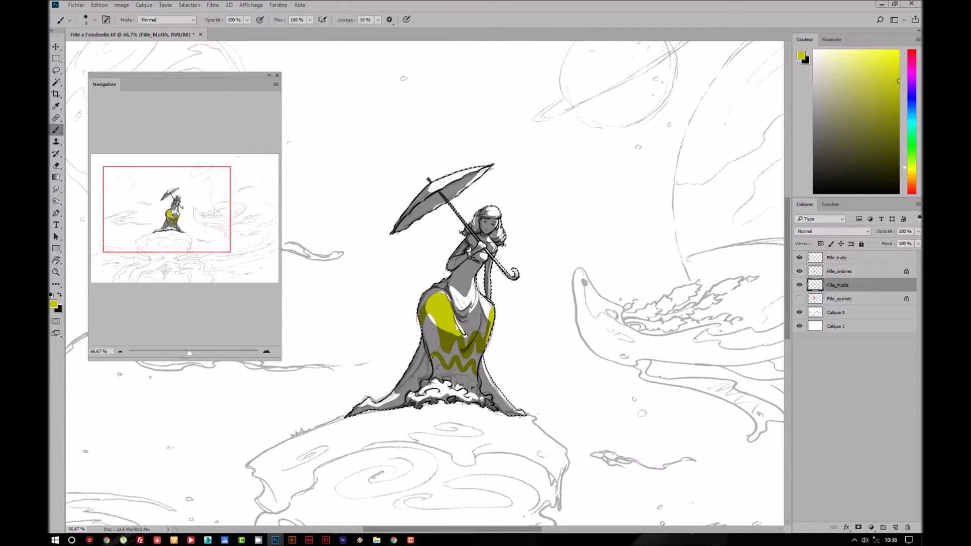
key("ctrl+plus")
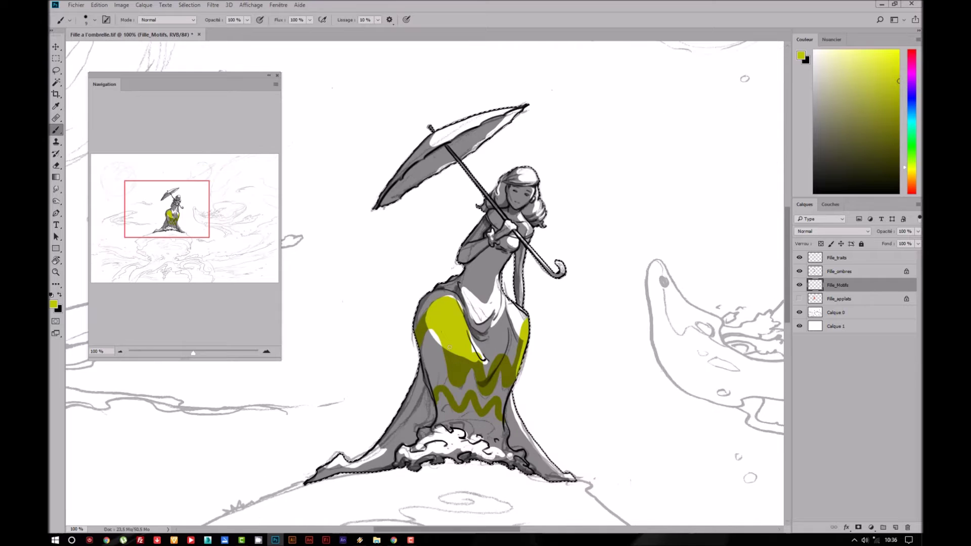
key("ctrl+plus")
left_click_drag(449, 347, 305, 301)
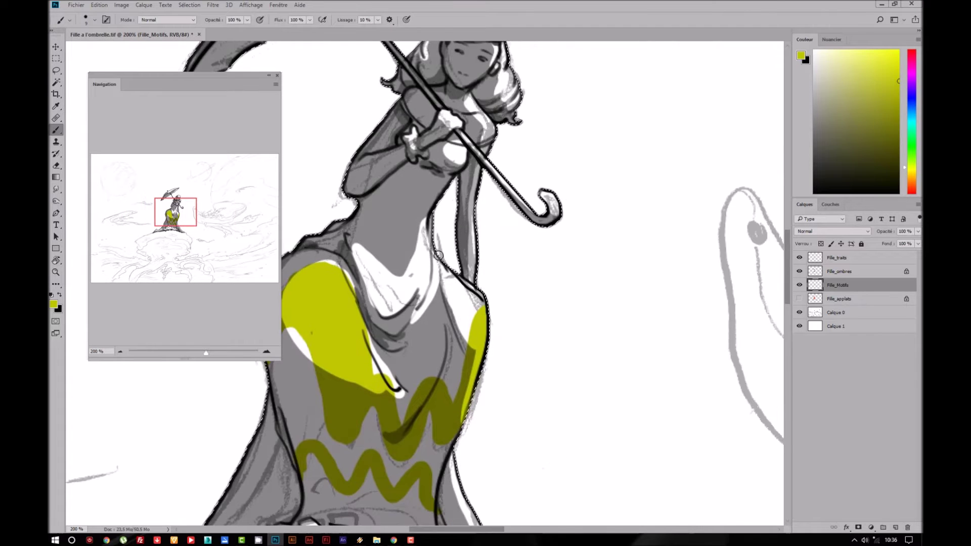
mouse_move(401, 100)
left_mouse_down()
mouse_move(420, 128)
mouse_move(407, 132)
left_mouse_up()
mouse_move(415, 157)
left_mouse_down()
mouse_move(447, 178)
mouse_move(437, 156)
mouse_move(461, 163)
mouse_move(453, 150)
mouse_move(438, 164)
mouse_move(493, 140)
left_mouse_up()
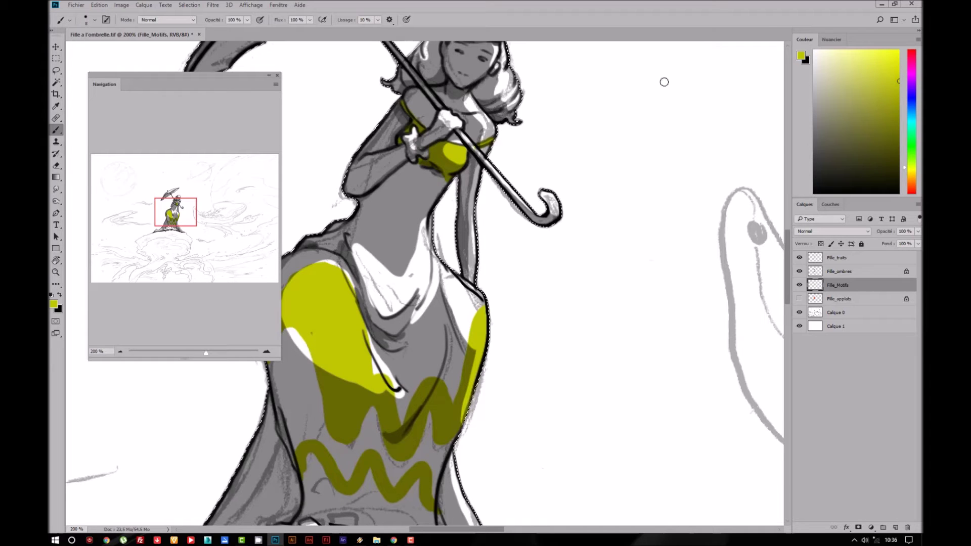
key("ctrl+minus")
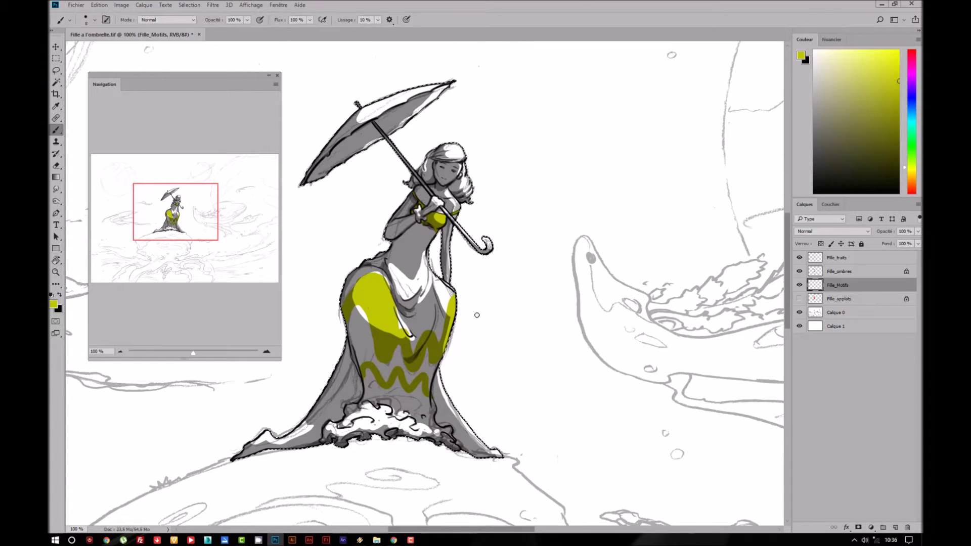
- Add small yellow-green strokes over the dress highlight and hem, then show Fille_applats again
scroll(476, 309, "down", 3)
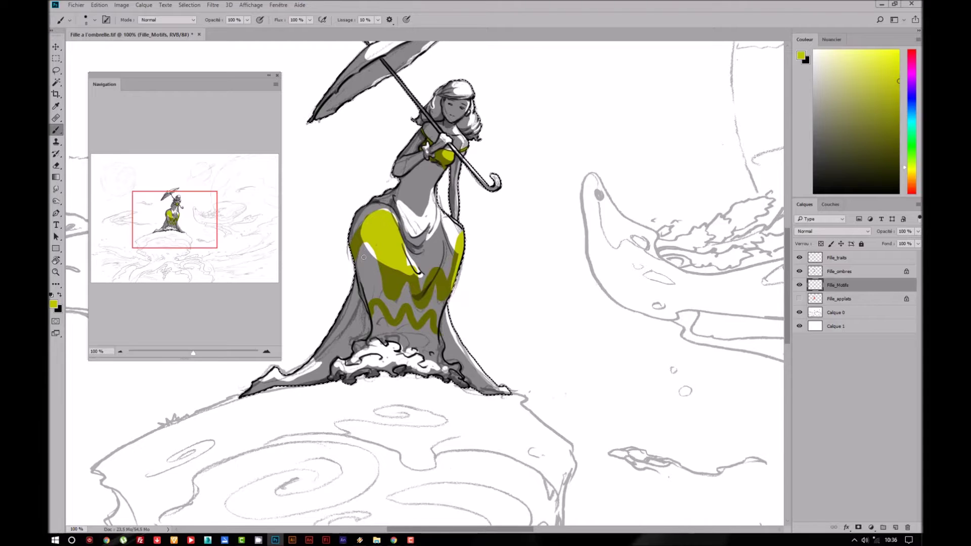
key("bracketright")
key("bracketleft")
key("bracketleft")
key("bracketleft")
left_click_drag(374, 249, 378, 262)
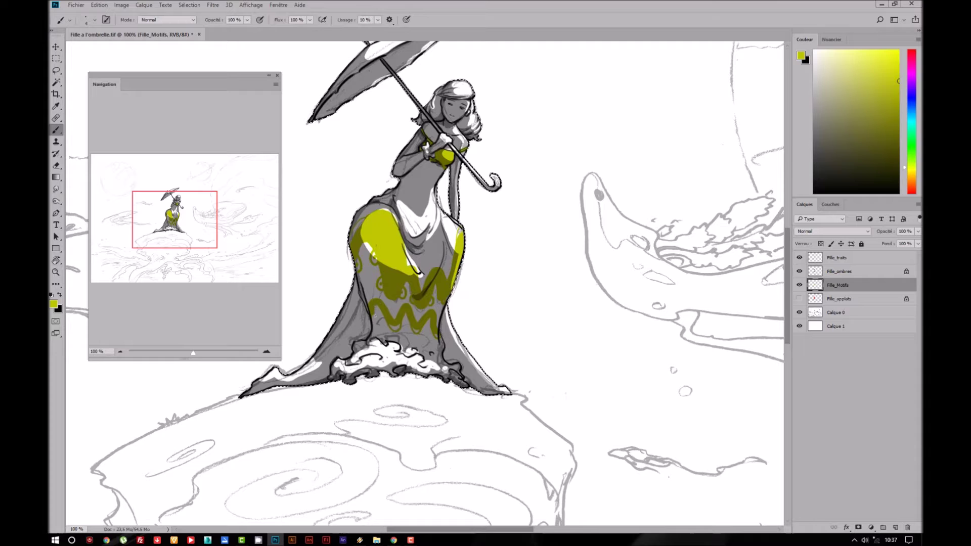
left_click_drag(453, 355, 456, 319)
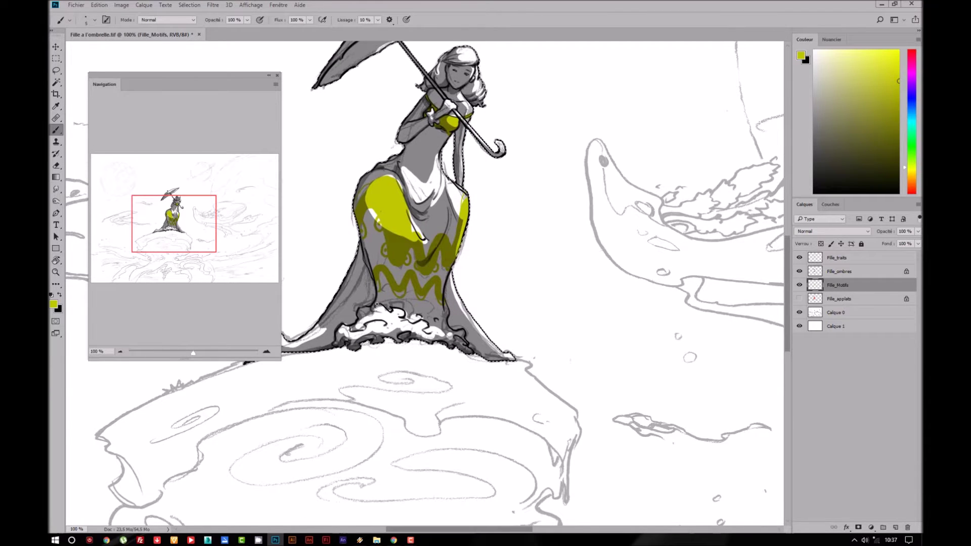
left_click_drag(375, 307, 424, 315)
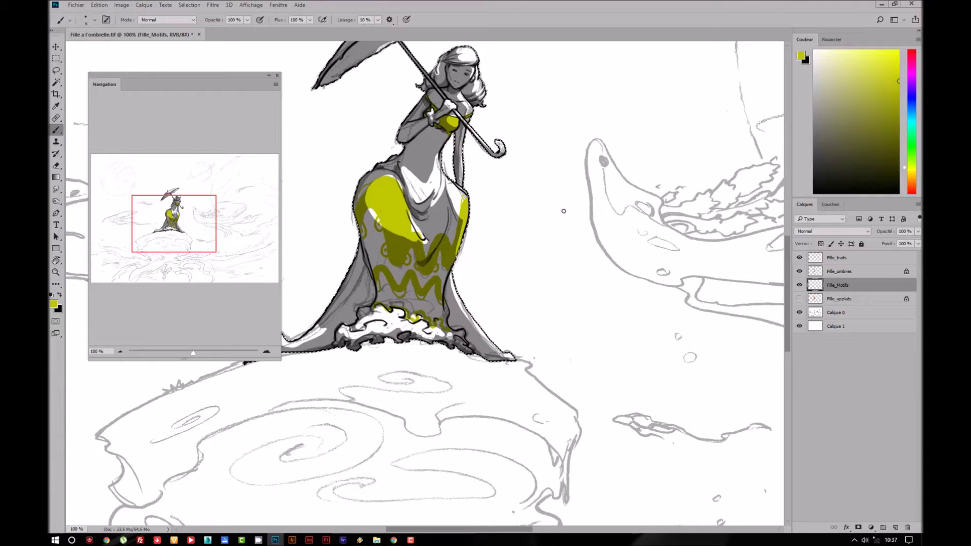
key("ctrl+minus")
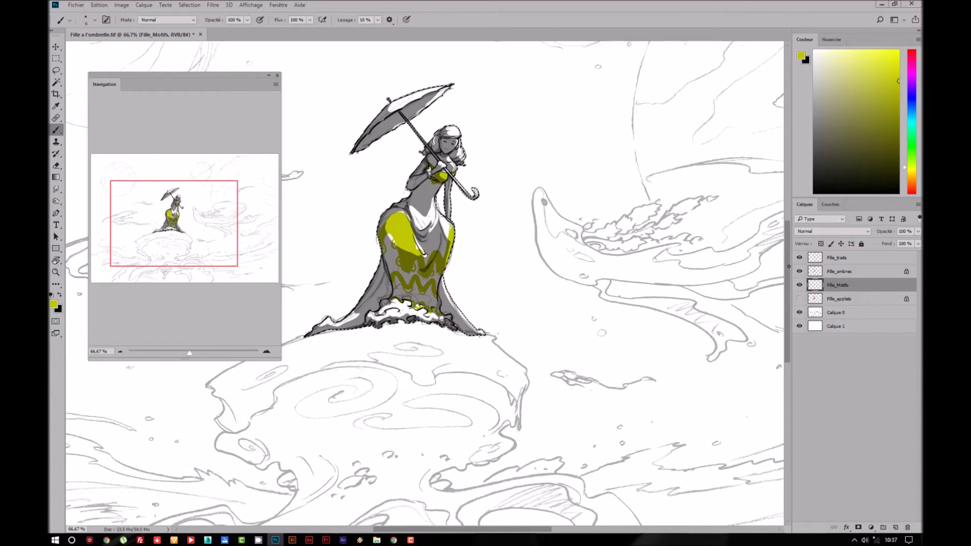
left_click(800, 299)
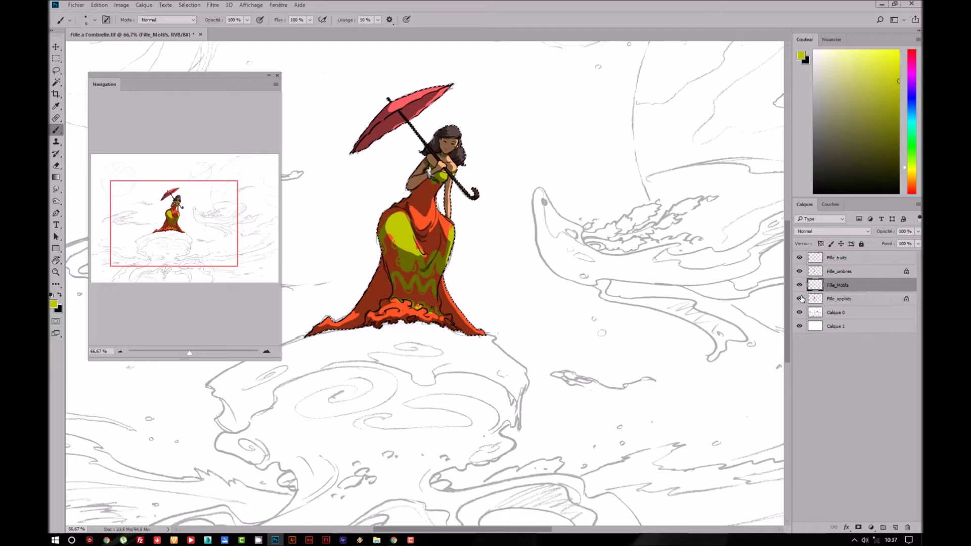
- Set the Fille_Motifs blend mode to Incrustation (Overlay)
left_click(822, 232)
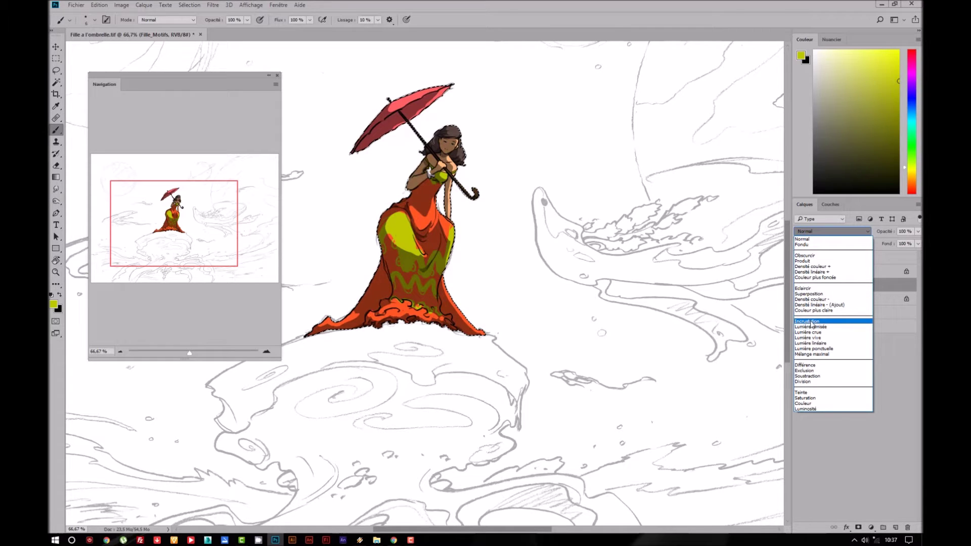
left_click(812, 323)
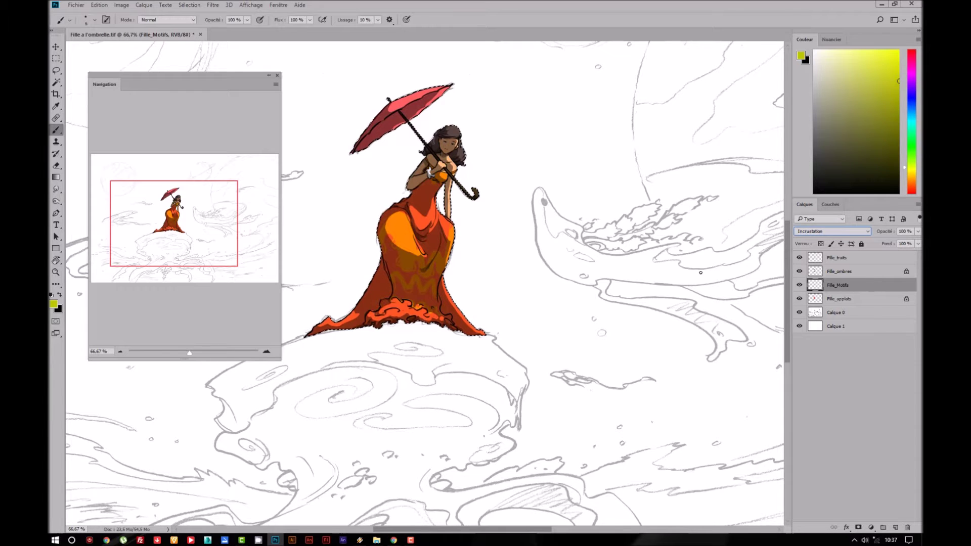
left_click(122, 5)
mouse_move(132, 28)
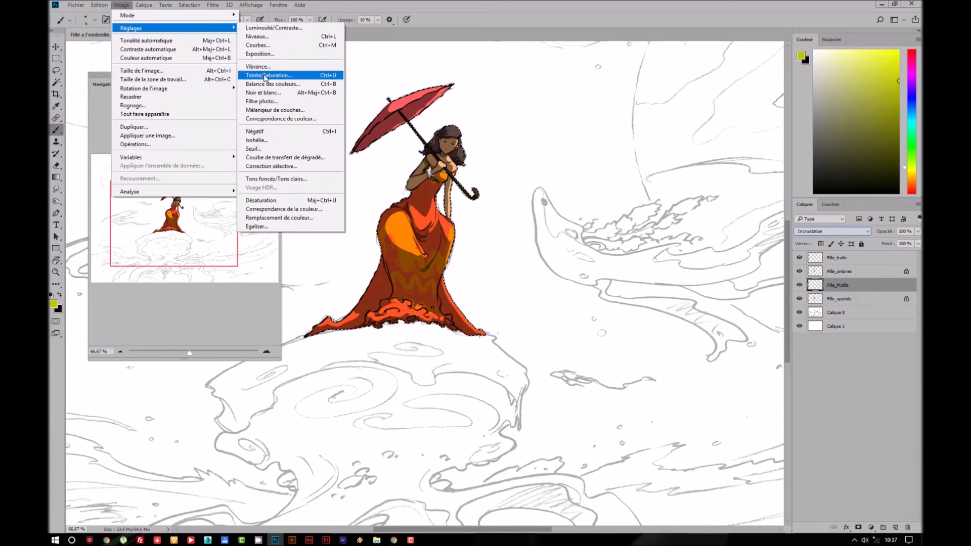
- Apply Teinte/Saturation to Fille_Motifs: shift the hue, Saturation +21, Luminosité +19
left_click(283, 72)
left_click_drag(694, 50, 597, 184)
mouse_move(605, 239)
left_mouse_down()
mouse_move(621, 242)
mouse_move(614, 281)
left_mouse_up()
mouse_move(620, 238)
left_mouse_down()
mouse_move(585, 243)
mouse_move(634, 244)
mouse_move(610, 262)
mouse_move(637, 243)
left_mouse_up()
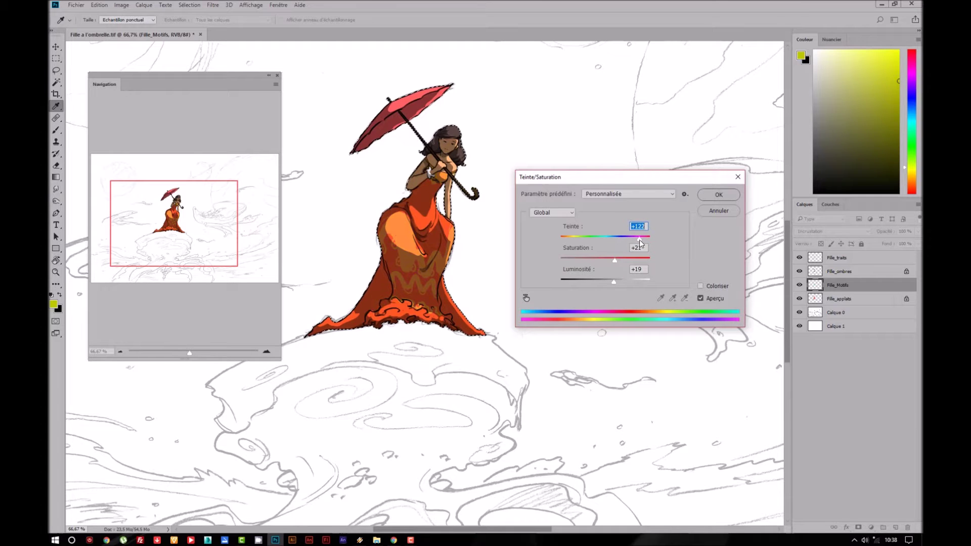
left_click(723, 199)
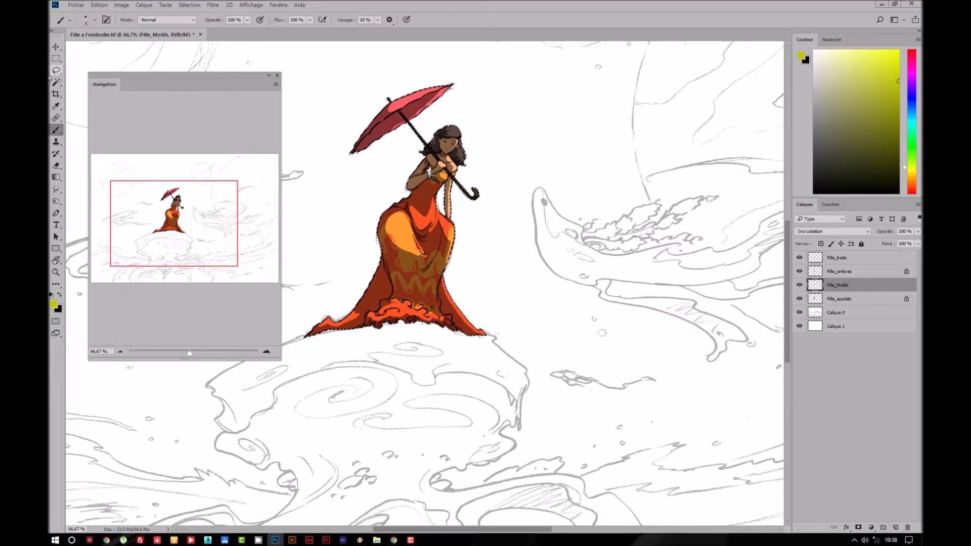
- Return to the Brush, set the paint colour to white and resize the brush
key("m")
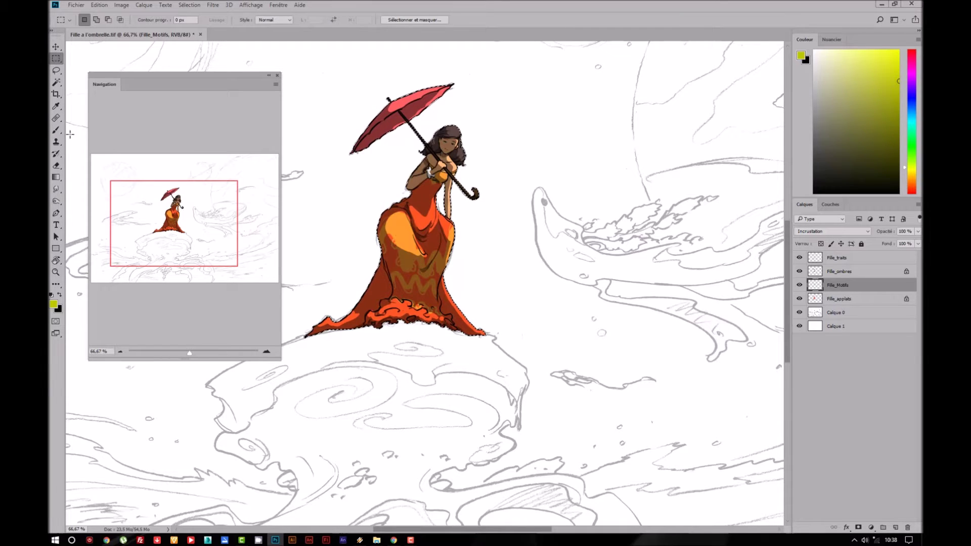
left_click(56, 130)
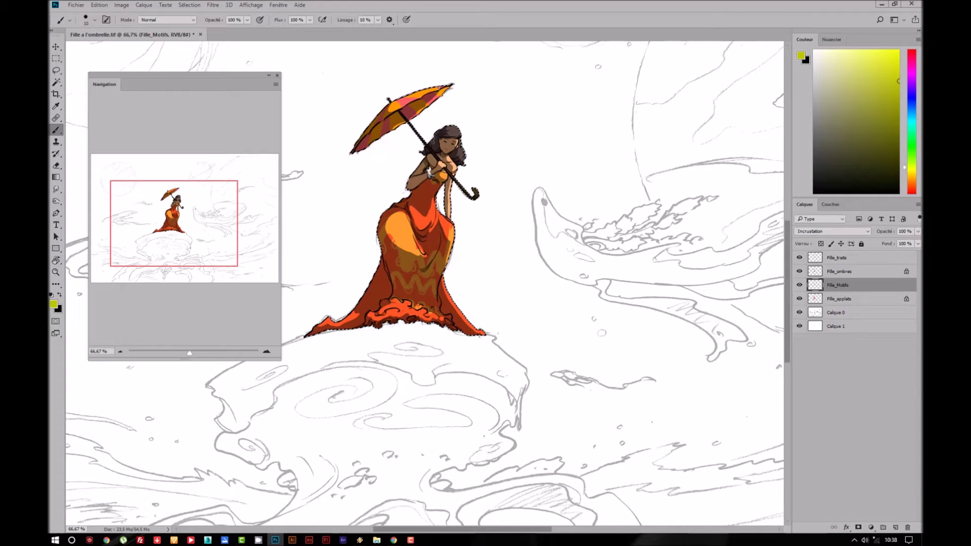
left_click(455, 71, "alt")
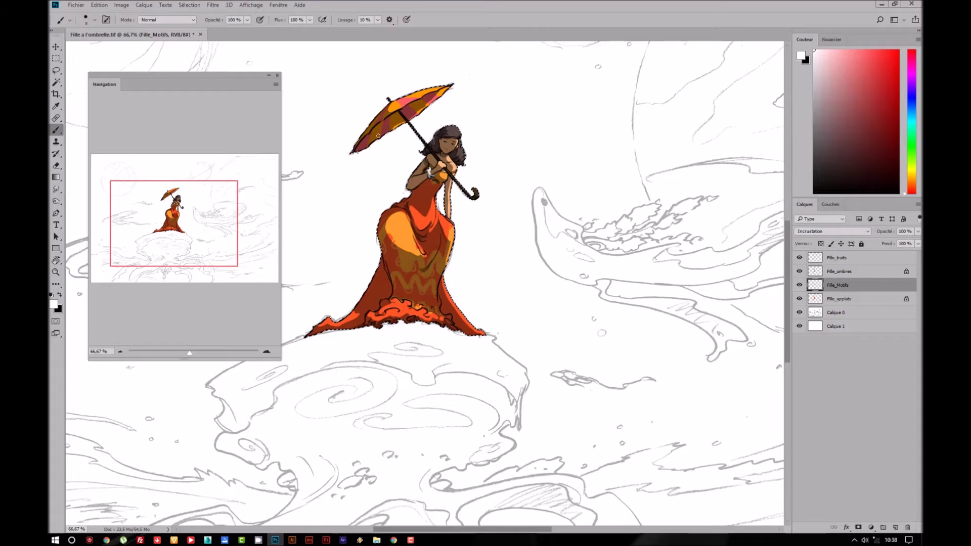
key("bracketleft")
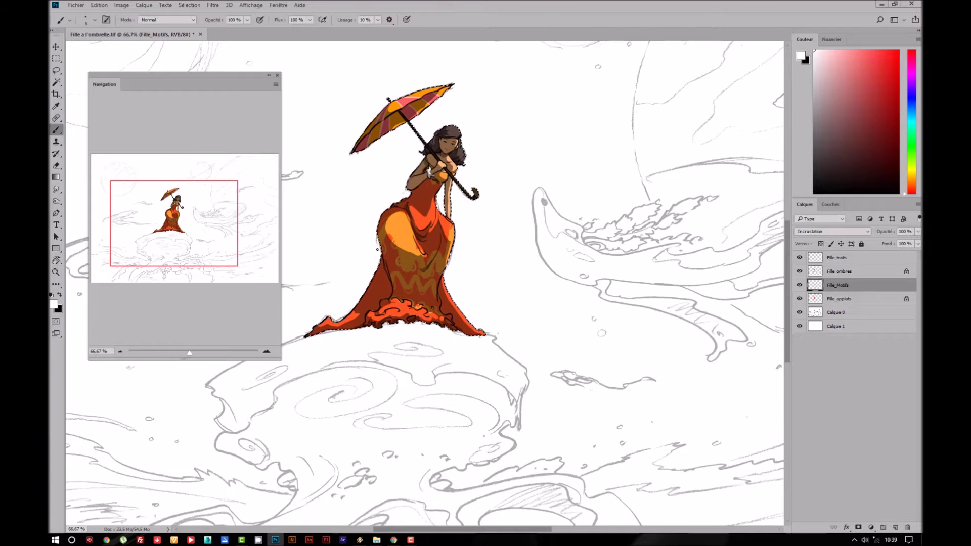
key("bracketright")
key("bracketright")
key("bracketright")
- Mute the dress's left tip and edge to ochre, then deselect with the Rectangular Marquee
left_click_drag(318, 324, 379, 293)
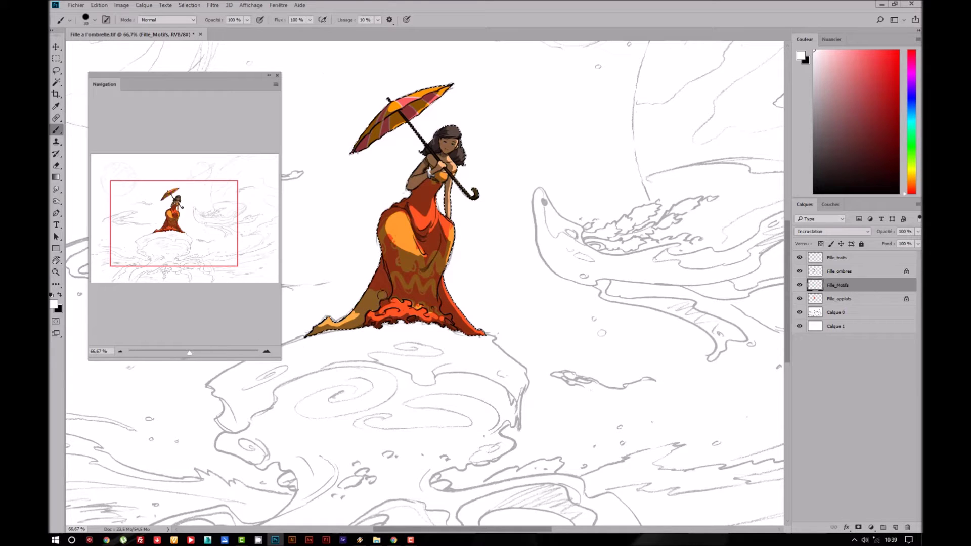
left_click_drag(379, 288, 377, 268)
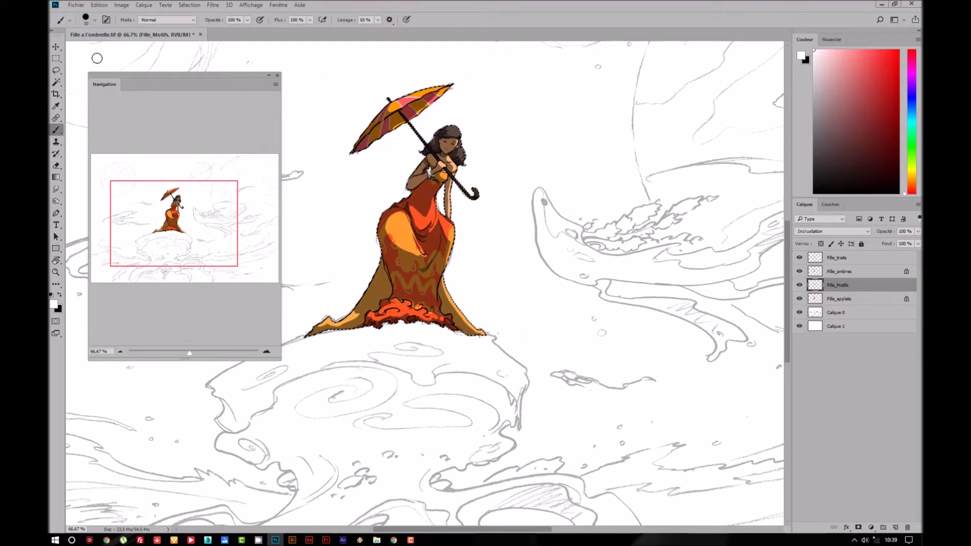
left_click(56, 58)
left_click(536, 164)
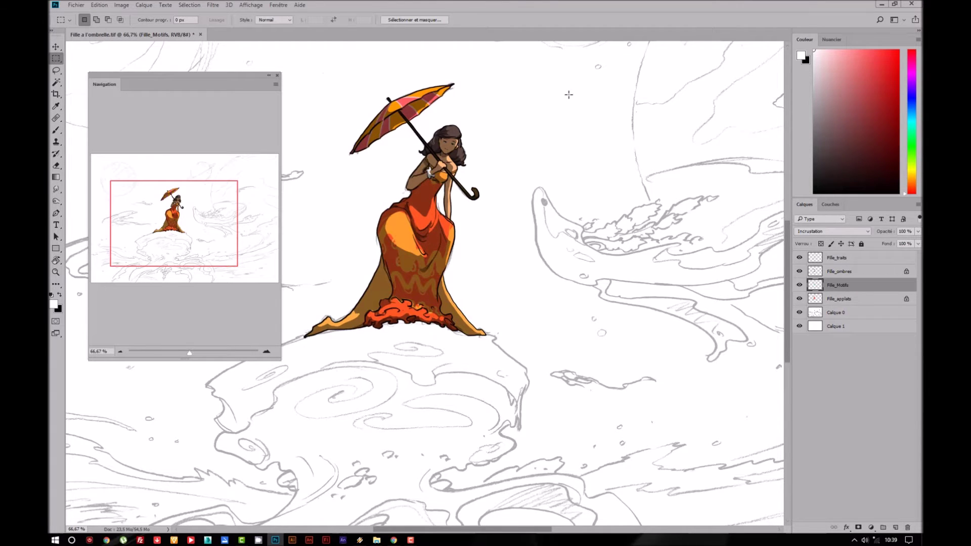
- Recentre the view on the figure and save the document
key("ctrl+minus")
key("ctrl+minus")
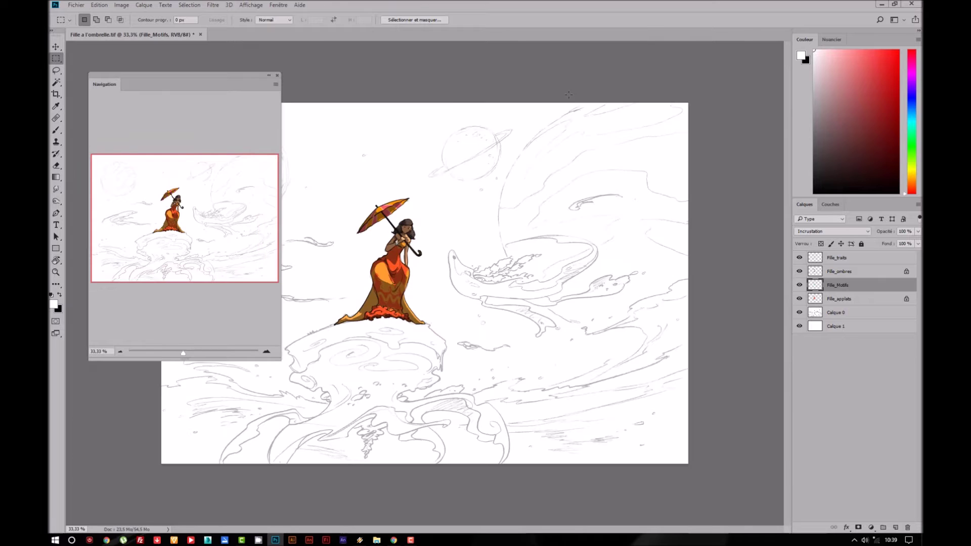
key("ctrl+plus")
key("ctrl+plus")
mouse_move(413, 228)
left_mouse_down()
mouse_move(547, 254)
mouse_move(520, 262)
left_mouse_up()
key("ctrl+s")
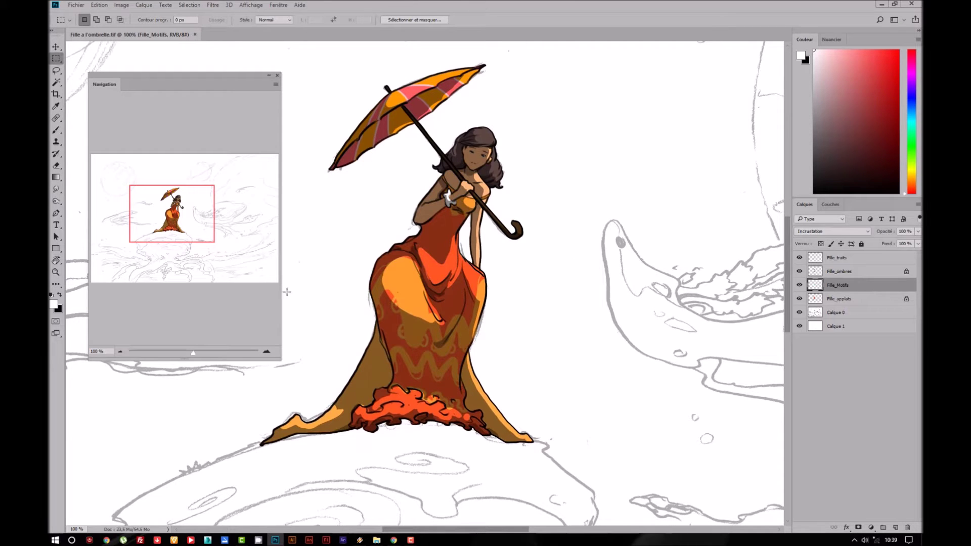
- Magic Wand-select the figure on Fille_applats and add Calque 2 above it
left_click(56, 130)
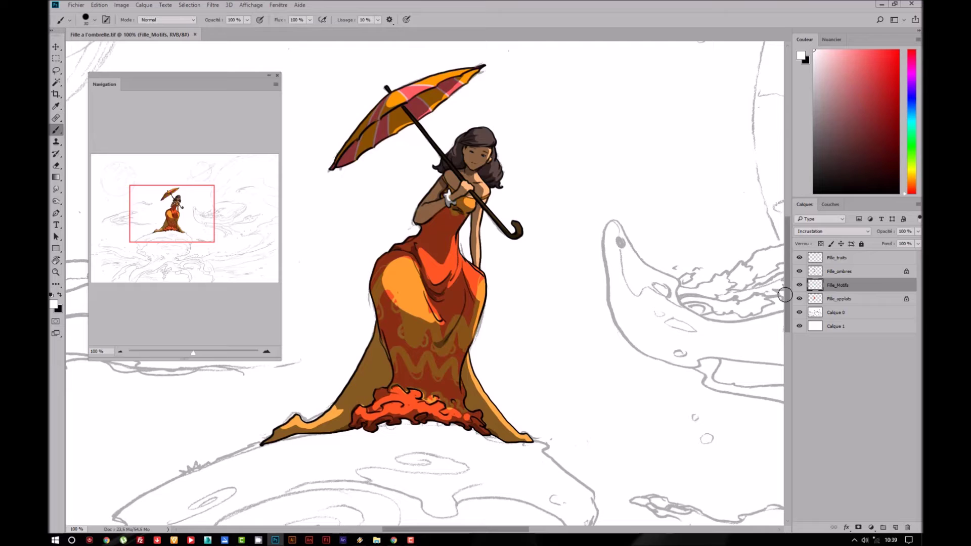
left_click(872, 302)
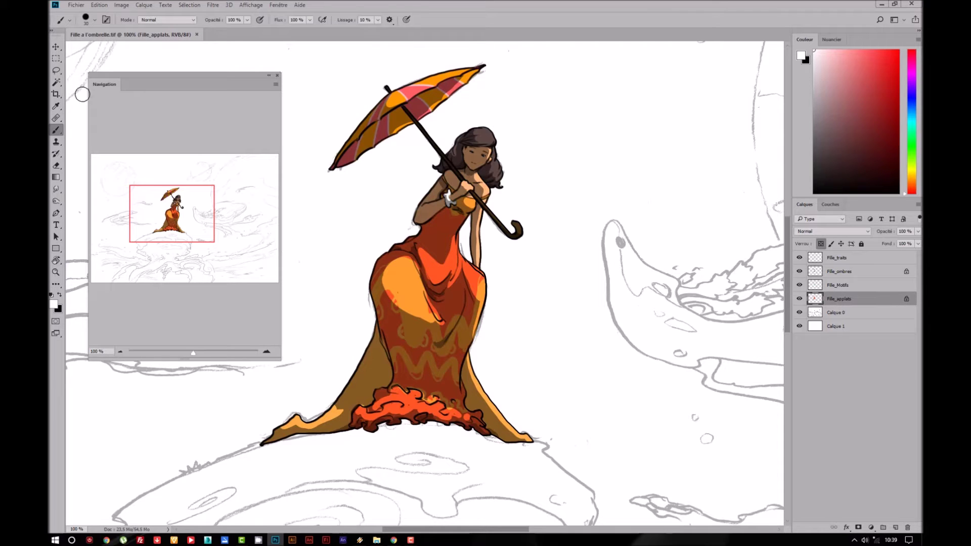
left_click(56, 82)
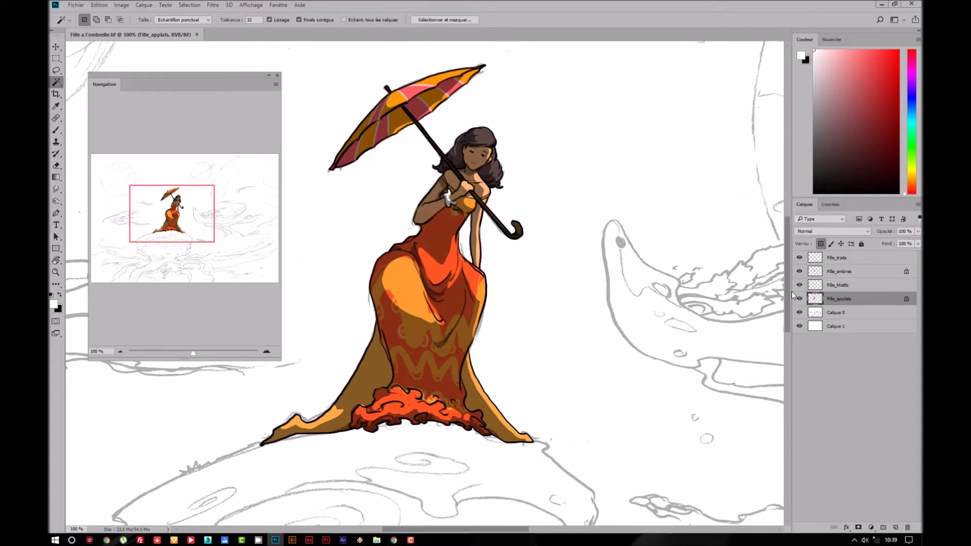
left_click(816, 300, "ctrl")
left_click(896, 528)
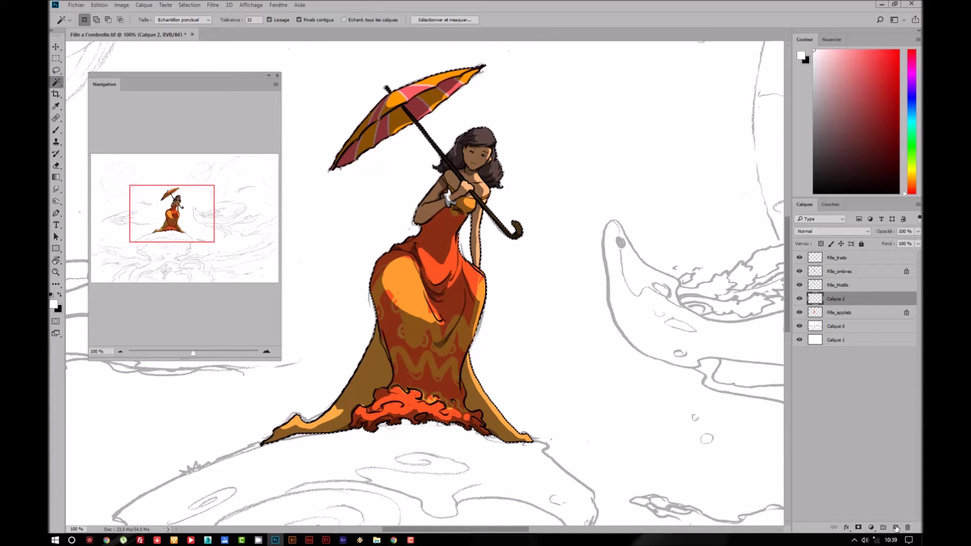
- Rename Calque 2 to Fille_ambiante and move it above Fille_Motifs
double_click(836, 299)
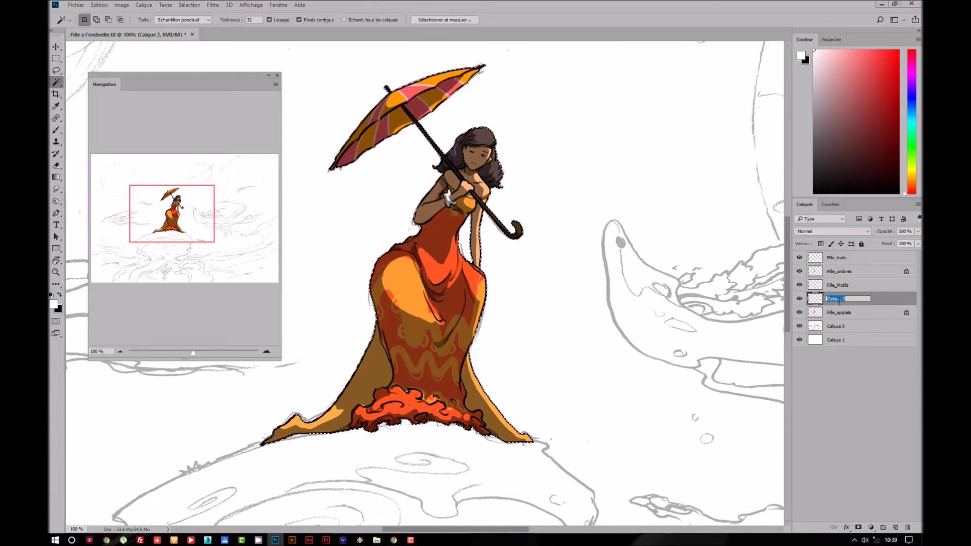
type("Fille_ambiante")
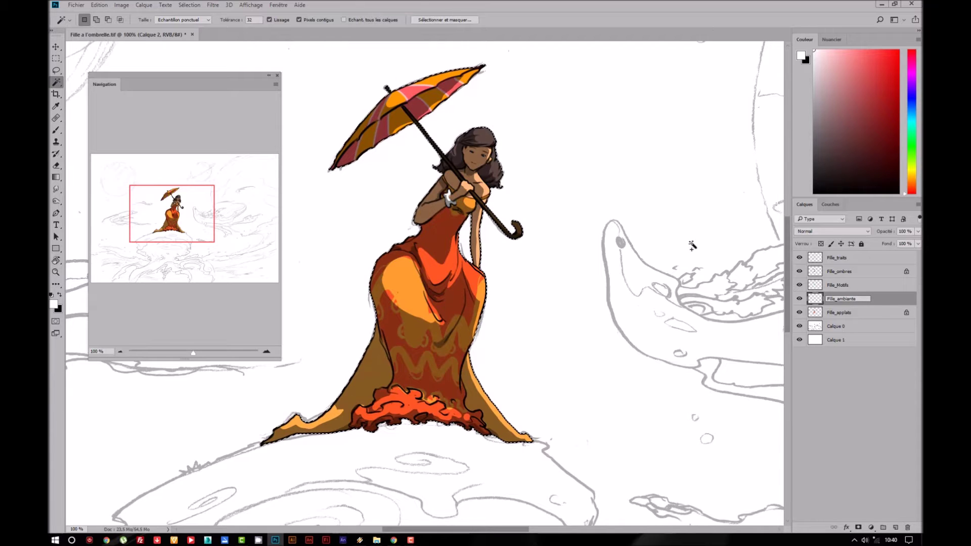
key("Return")
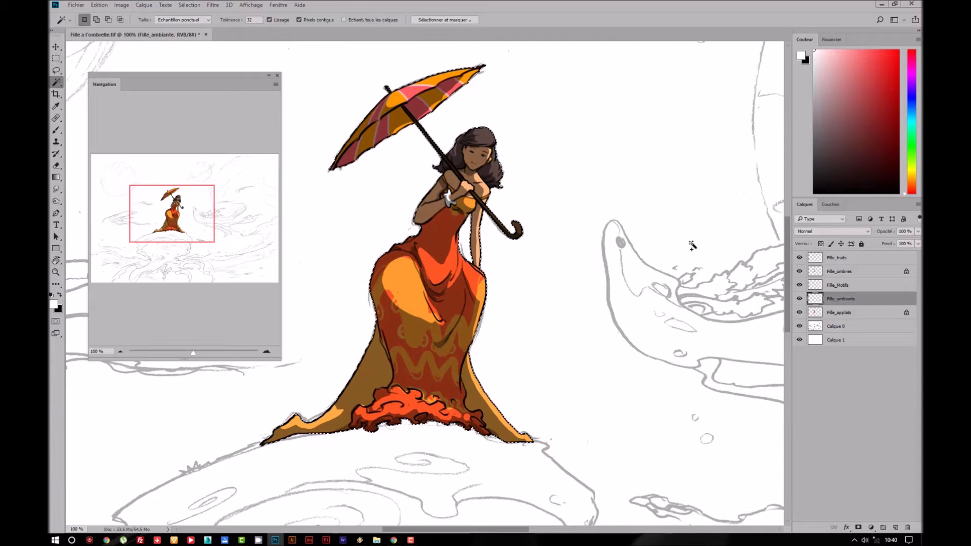
left_click_drag(870, 299, 870, 279)
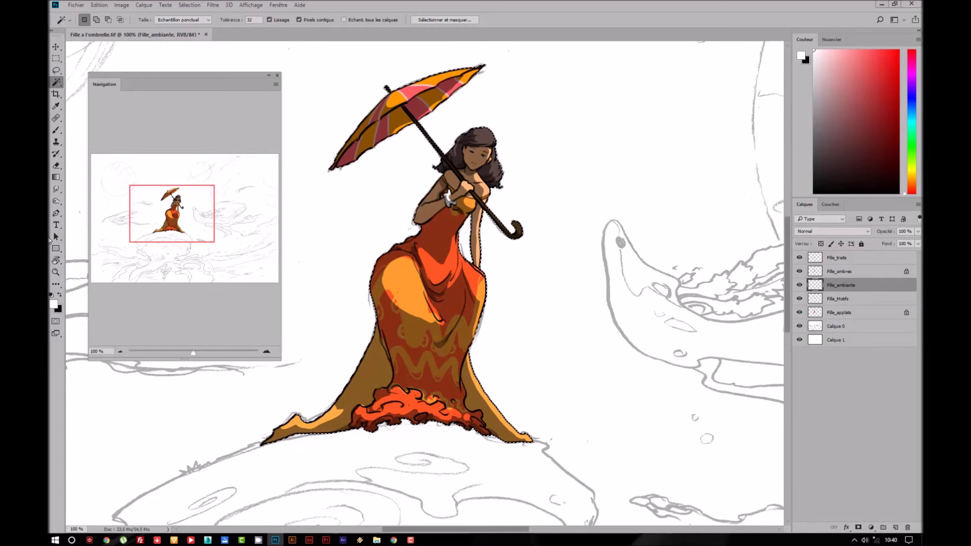
left_click(53, 304)
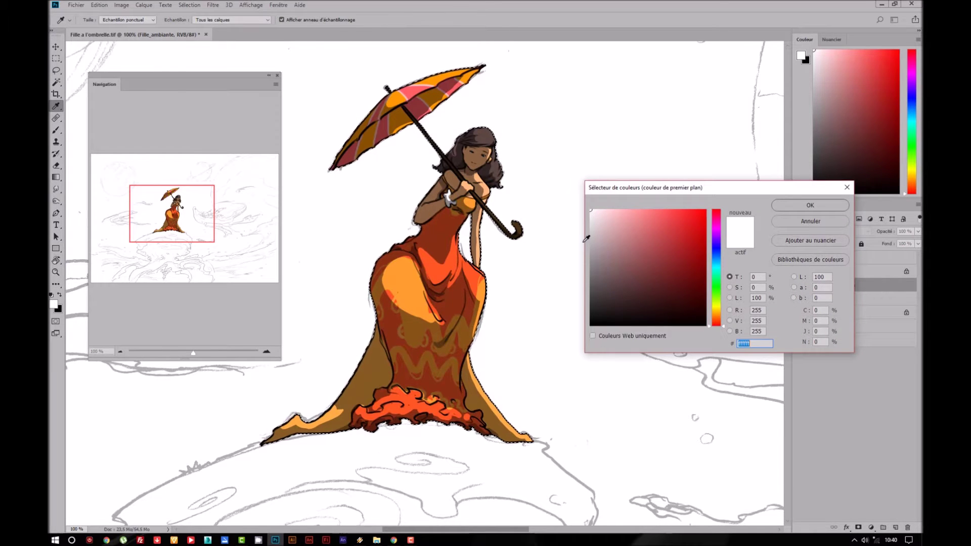
- Choose a warm yellow foreground colour and fill the selected figure with it
left_click_drag(717, 251, 722, 312)
left_click(678, 213)
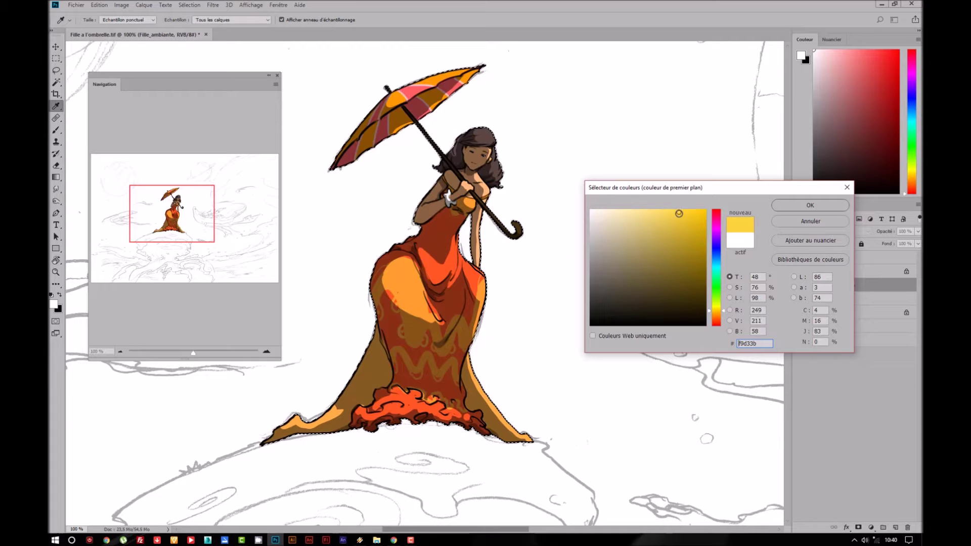
left_click(803, 205)
key("w")
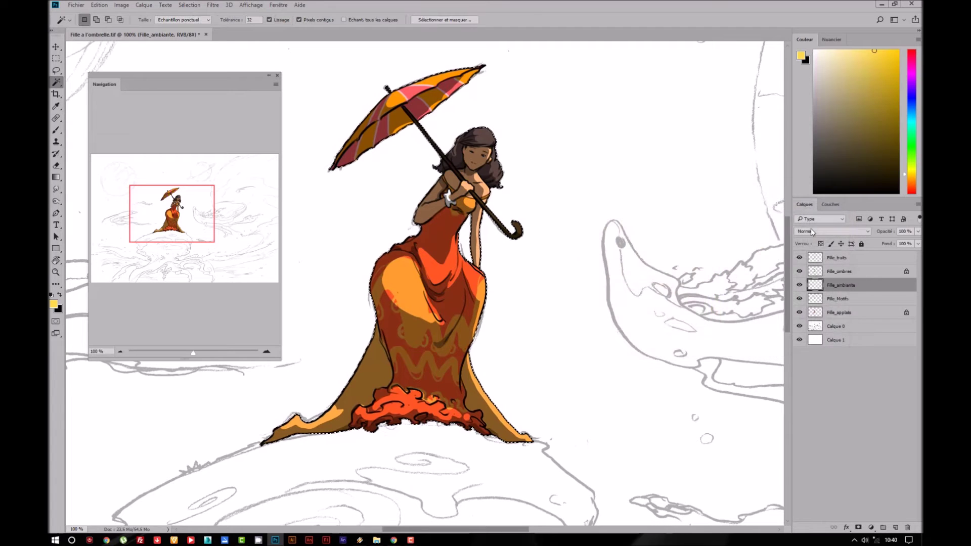
key("shift")
key("shift+BackSpace")
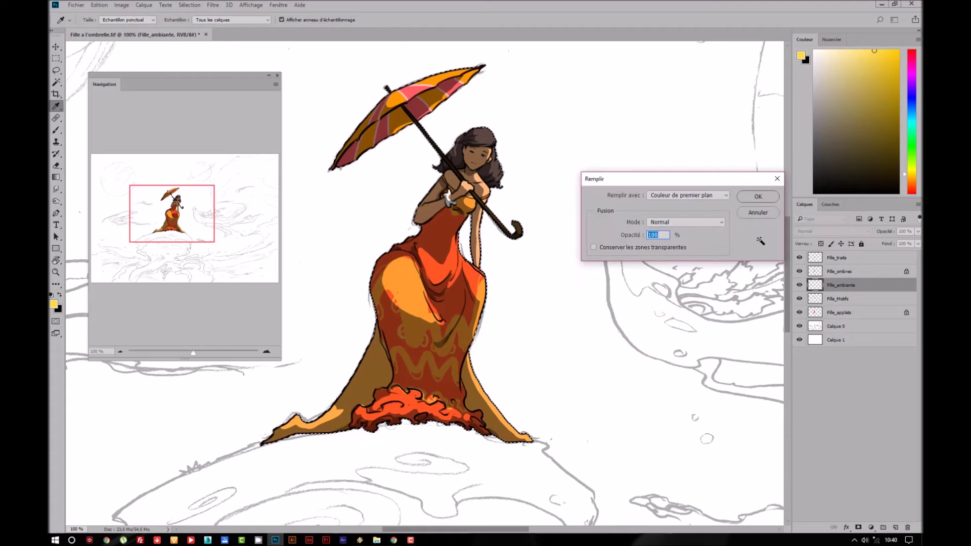
key("Return")
- Deselect and fade Fille_ambiante to about 12% opacity, toggling it to compare
key("m")
key("ctrl+d")
left_click(917, 232)
left_click_drag(912, 239, 883, 245)
left_click(800, 285)
left_click(801, 286)
key("ctrl+minus")
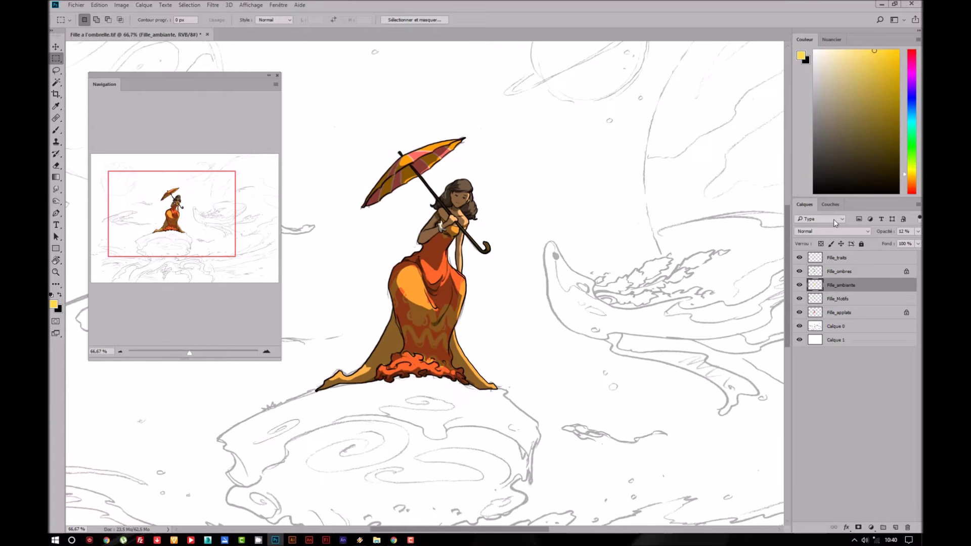
- Add a layer above Calque 1 and paint a large pale-yellow halo behind the figure
left_click(800, 285)
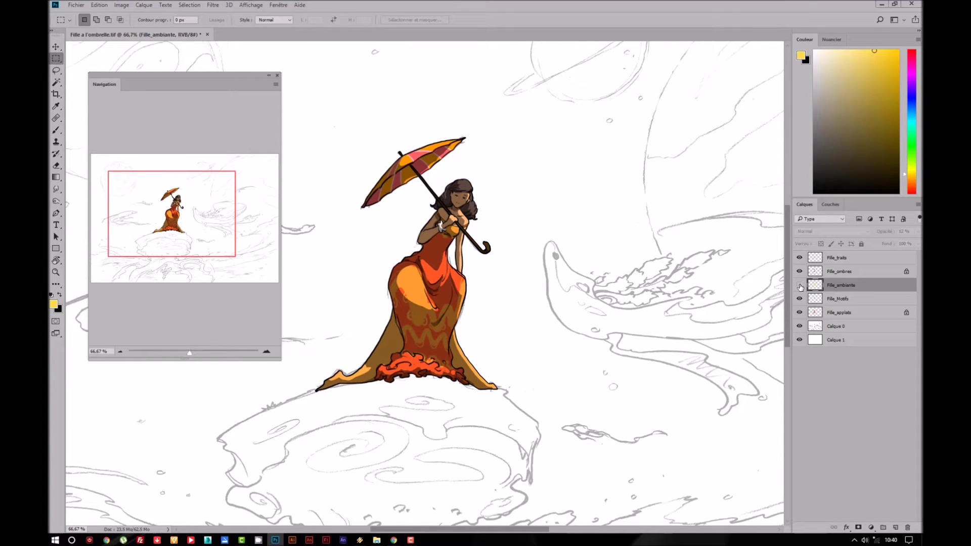
left_click(800, 286)
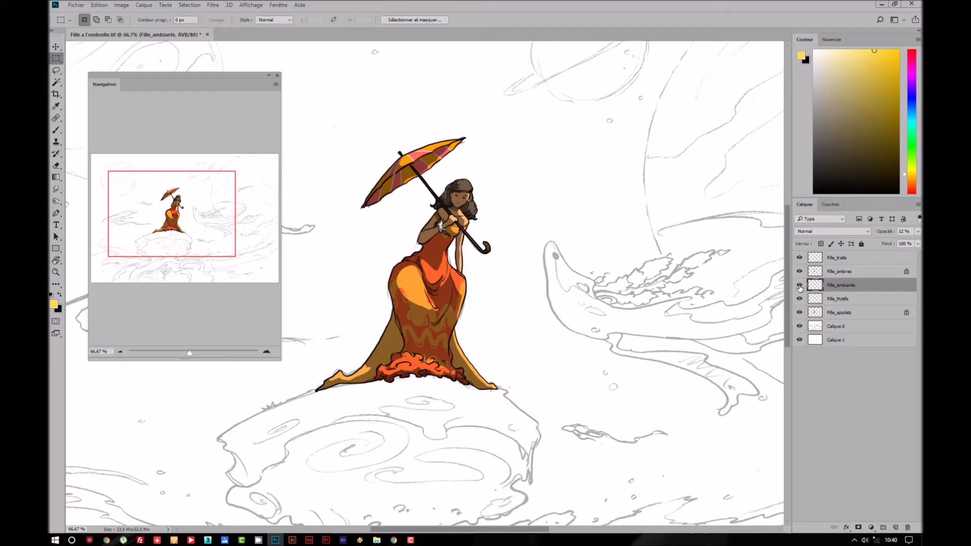
left_click(874, 340)
left_click(895, 527)
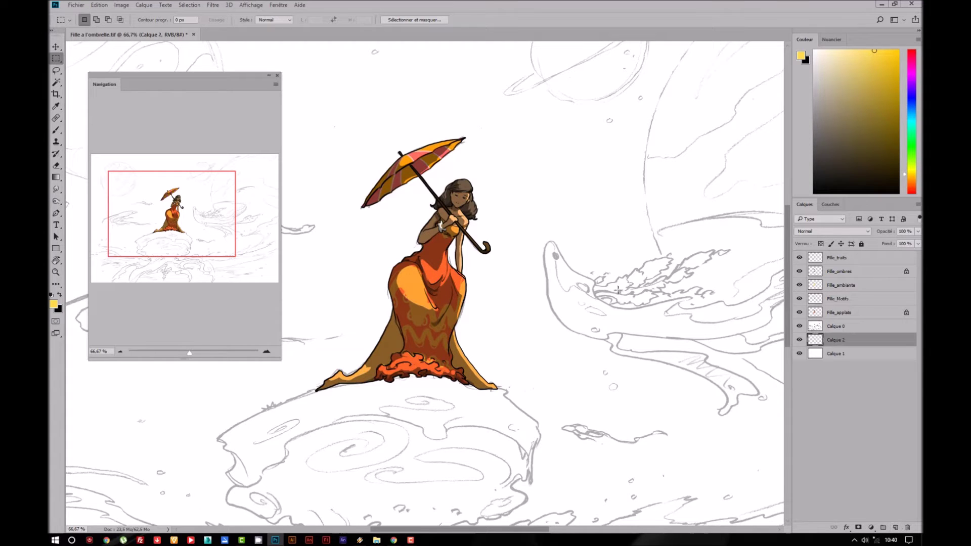
left_click(55, 130)
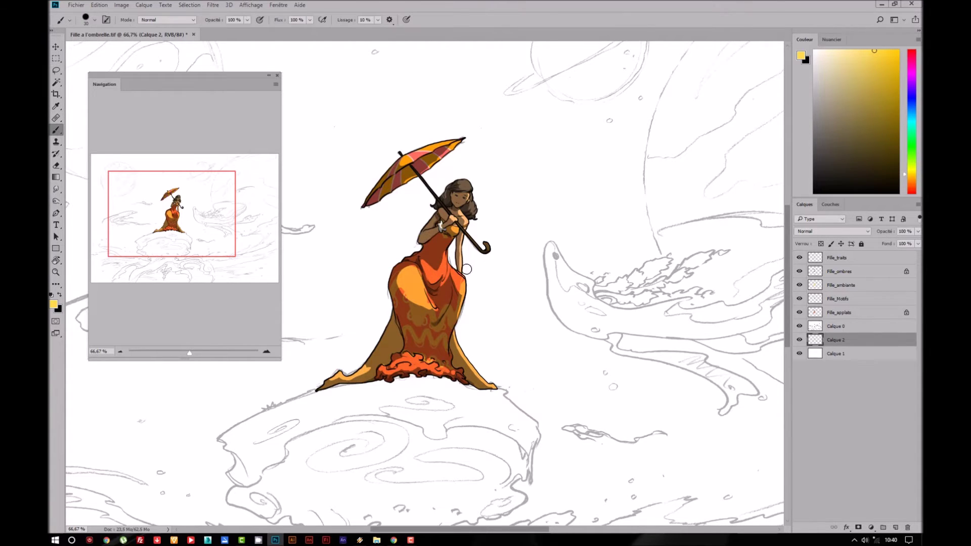
key("bracketright")
key("bracketright")
key("bracketright")
mouse_move(395, 162)
left_mouse_down()
mouse_move(443, 210)
mouse_move(358, 380)
mouse_move(378, 202)
left_mouse_up()
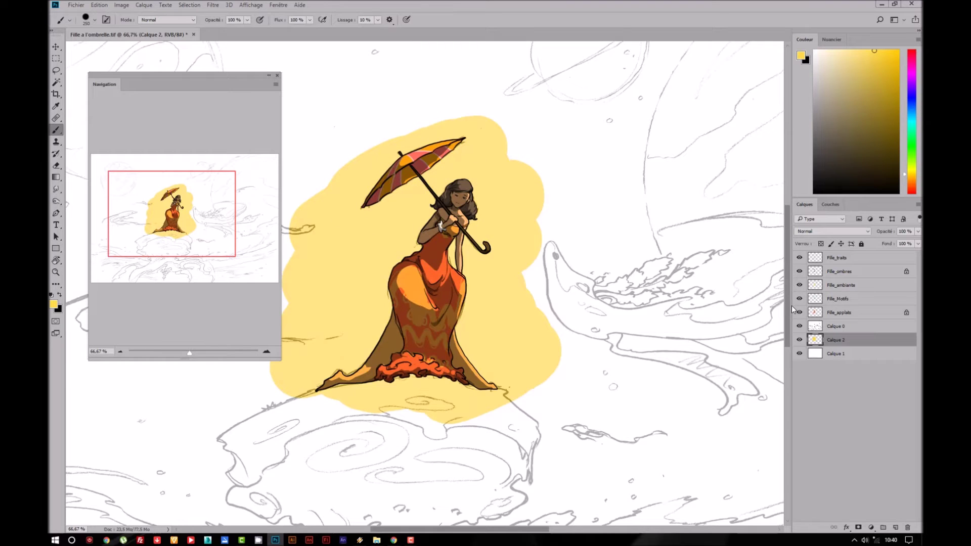
- Raise Fille_ambiante's opacity slightly to about 18%
left_click(800, 285)
left_click(800, 286)
left_click(862, 286)
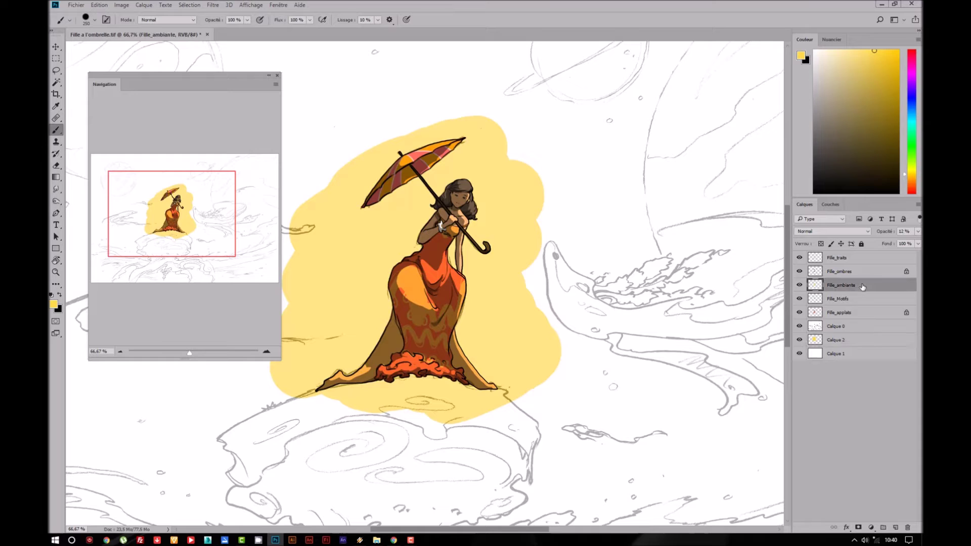
left_click(917, 232)
left_click_drag(880, 242, 882, 242)
left_click(876, 273)
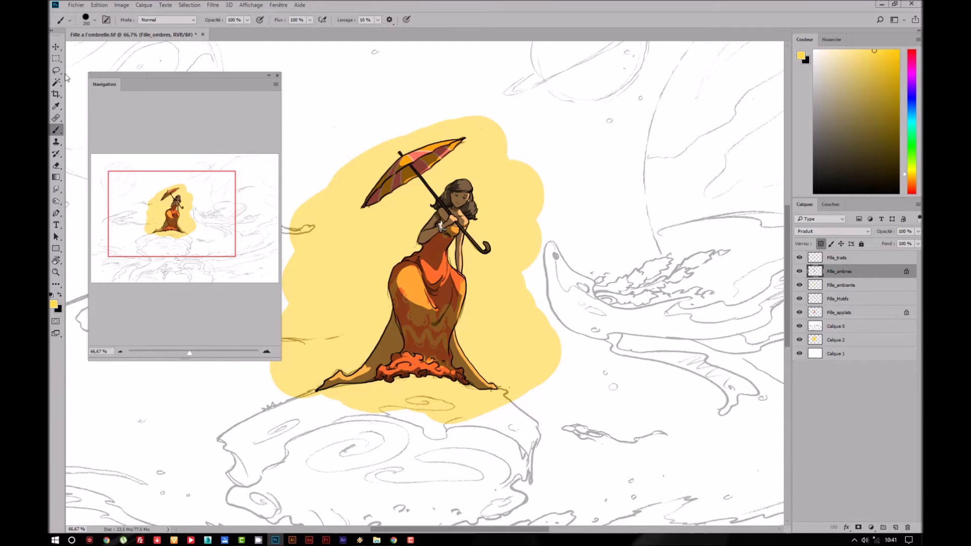
- Open Teinte/Saturation on Fille_ombres and tick Coloriser
left_click(56, 58)
key("ctrl+plus")
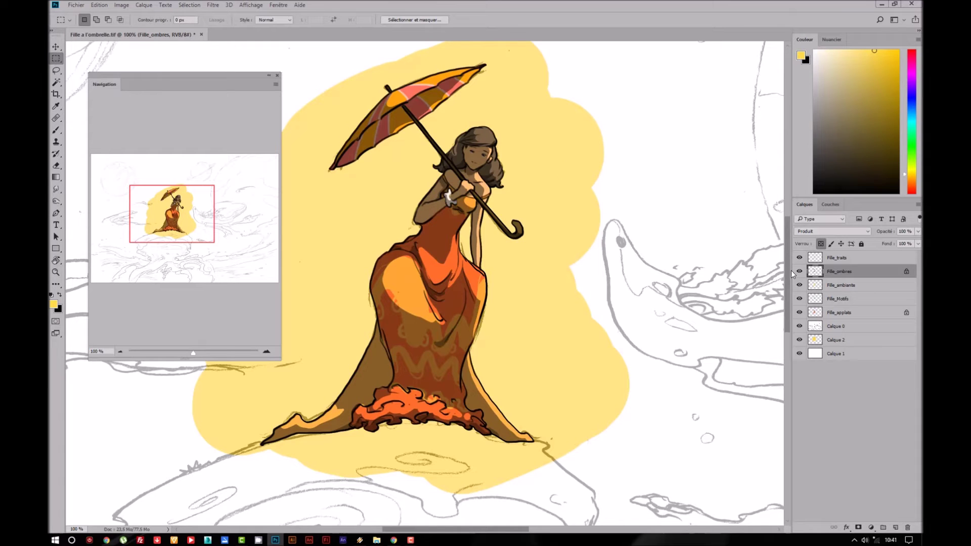
left_click(121, 5)
left_click(263, 76)
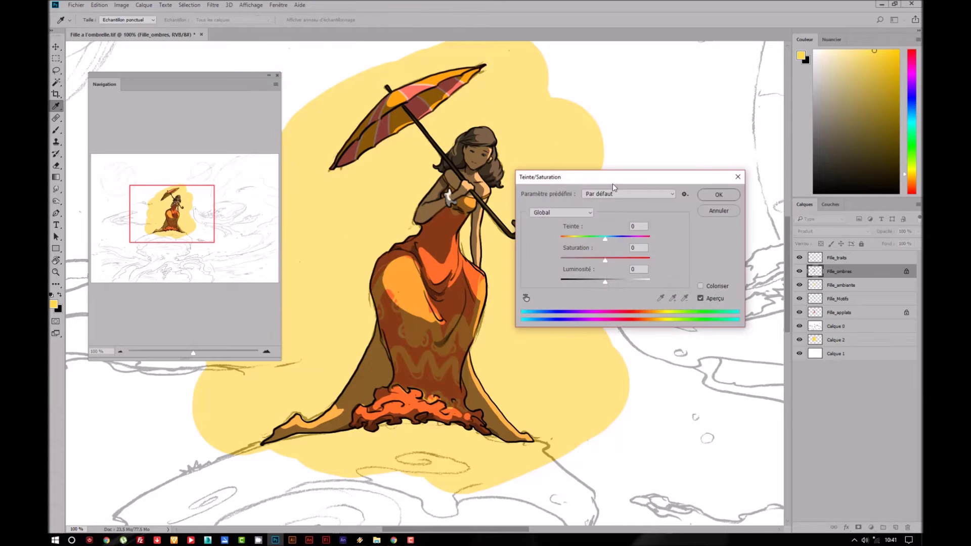
left_click_drag(608, 180, 641, 185)
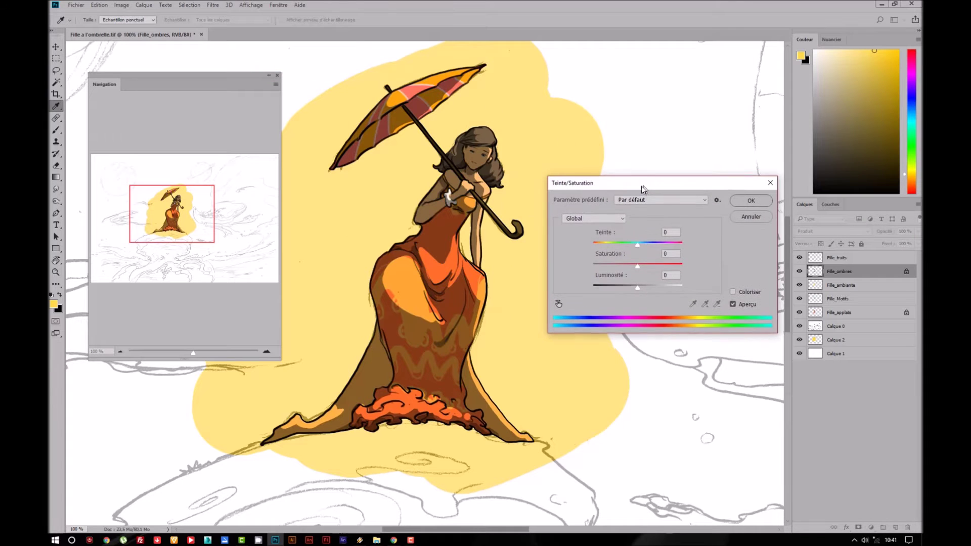
left_click(732, 291)
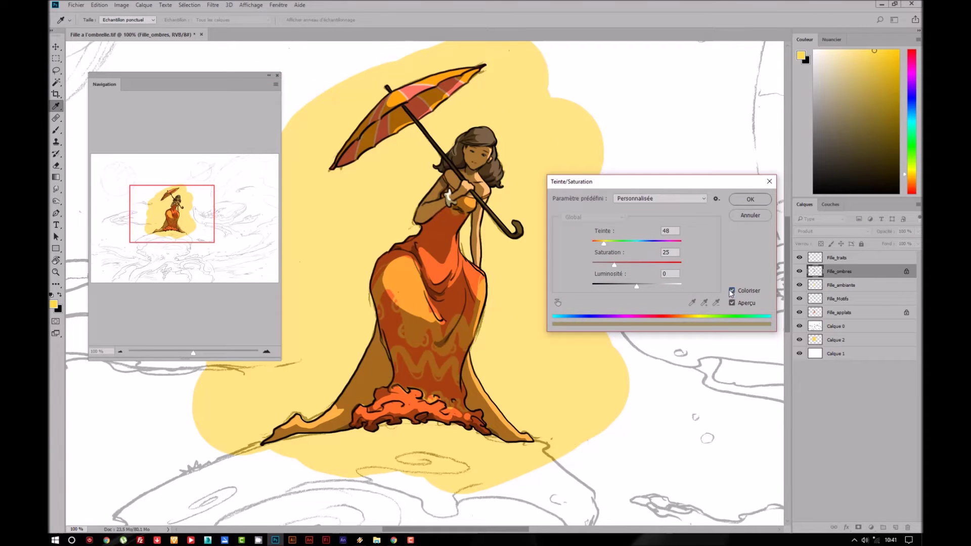
- Set Teinte 84, Saturation 38 and Luminosité +11, then apply the adjustment
mouse_move(614, 265)
left_mouse_down()
mouse_move(626, 265)
mouse_move(633, 286)
left_mouse_up()
left_click_drag(604, 244, 615, 245)
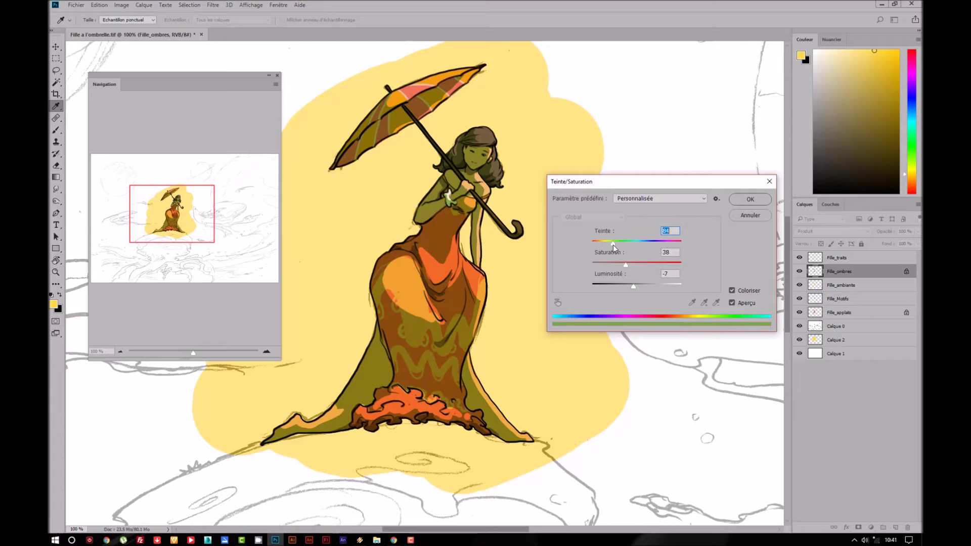
mouse_move(613, 244)
left_mouse_down()
mouse_move(680, 245)
mouse_move(642, 245)
left_mouse_up()
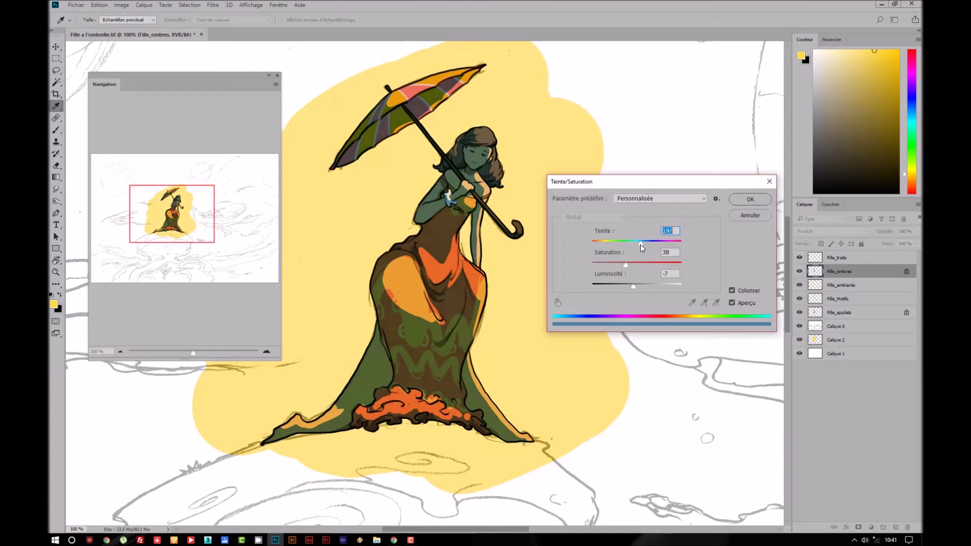
left_click_drag(634, 286, 640, 286)
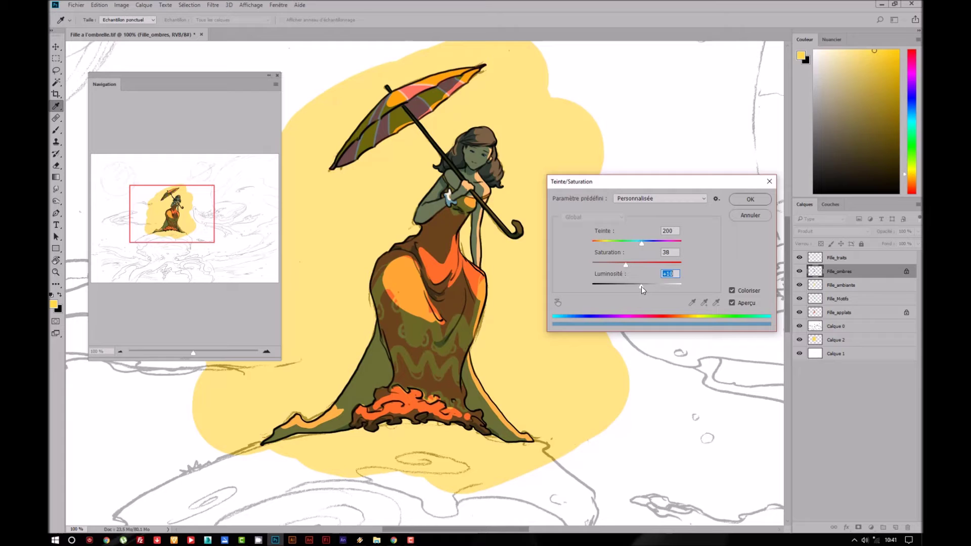
left_click_drag(642, 286, 642, 286)
mouse_move(642, 243)
left_mouse_down()
mouse_move(605, 247)
mouse_move(613, 247)
left_mouse_up()
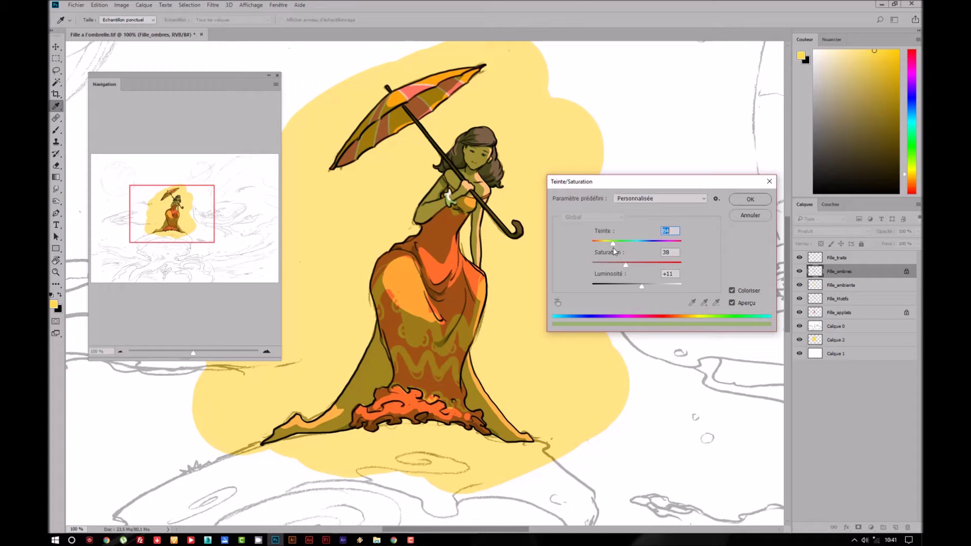
left_click(745, 202)
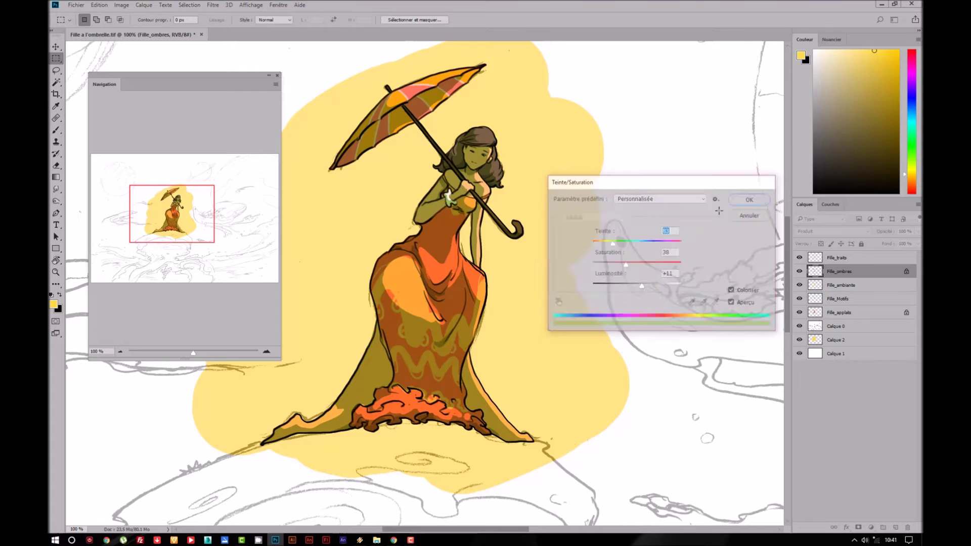
- Add a new layer, Calque 3, at the top of the layer stack
key("ctrl+minus")
key("ctrl+minus")
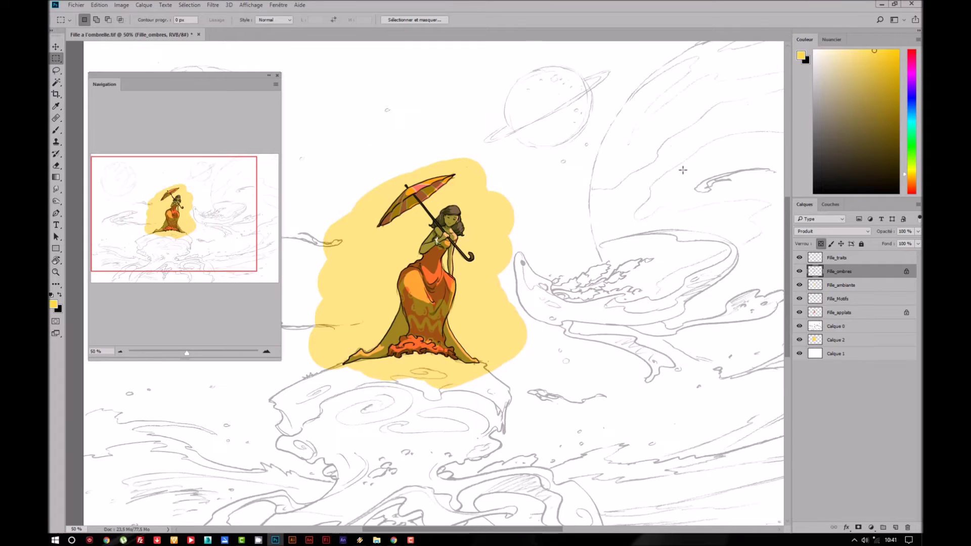
key("ctrl+plus")
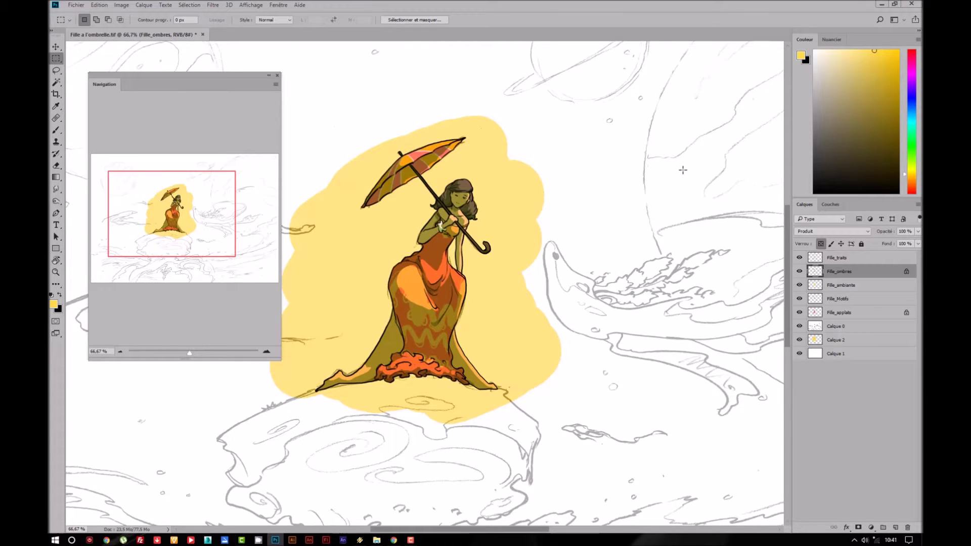
key("ctrl+plus")
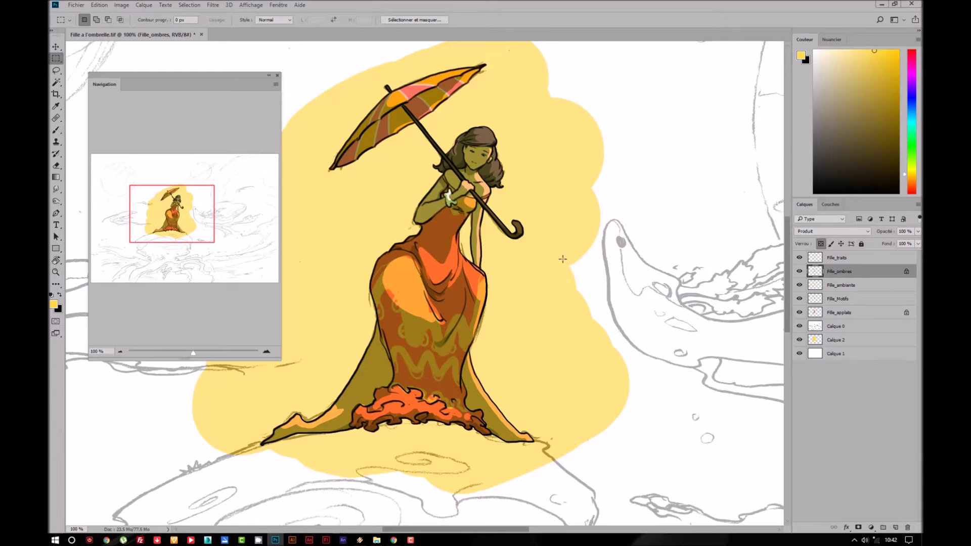
scroll(569, 261, "left", 2)
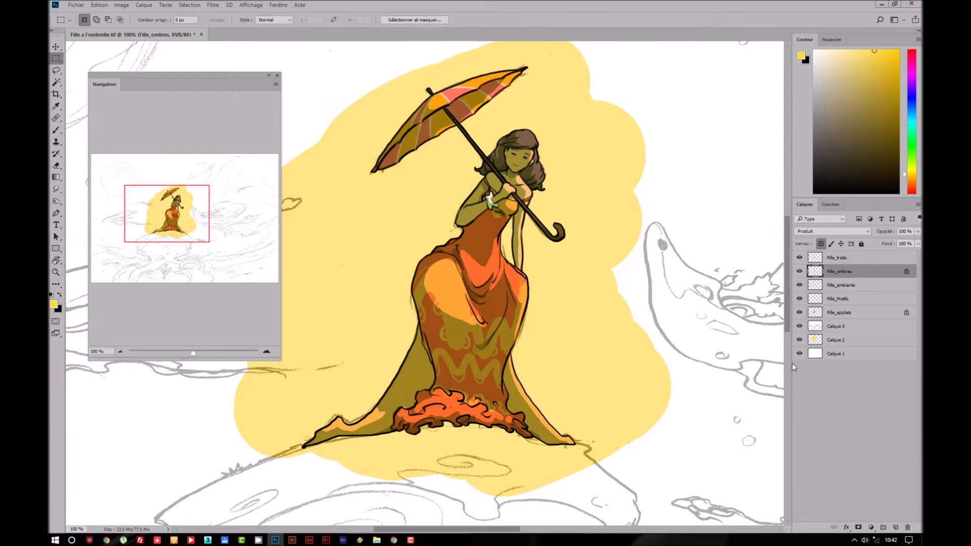
left_click(895, 528)
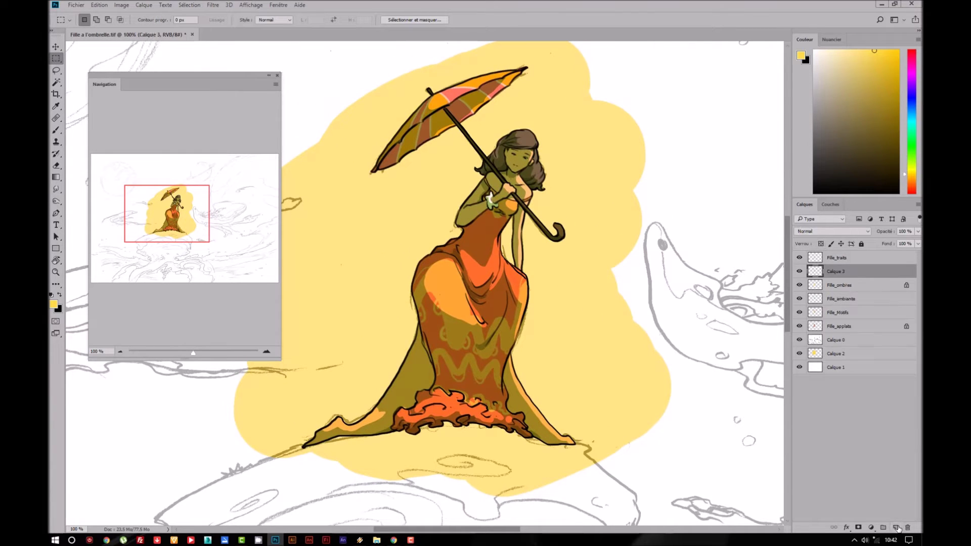
left_click_drag(864, 272, 864, 253)
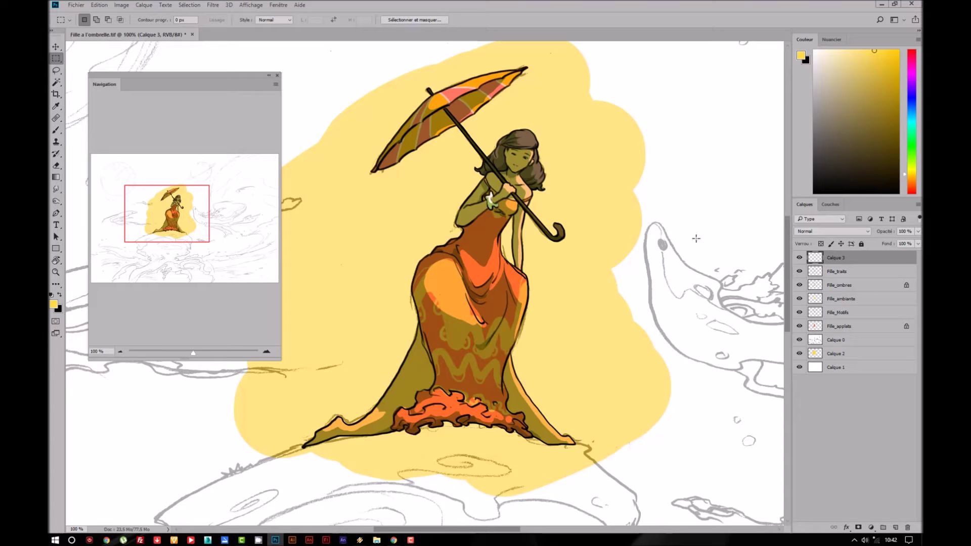
left_click(56, 131)
- Paint a black ball left of the girl and a thin black arrow pointing at it
key("ctrl+minus")
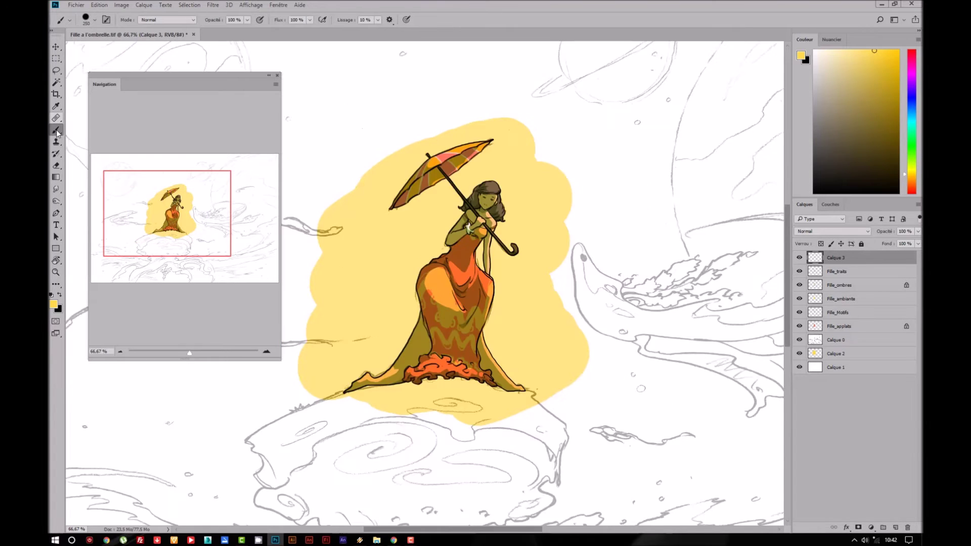
key("ctrl+minus")
key("x")
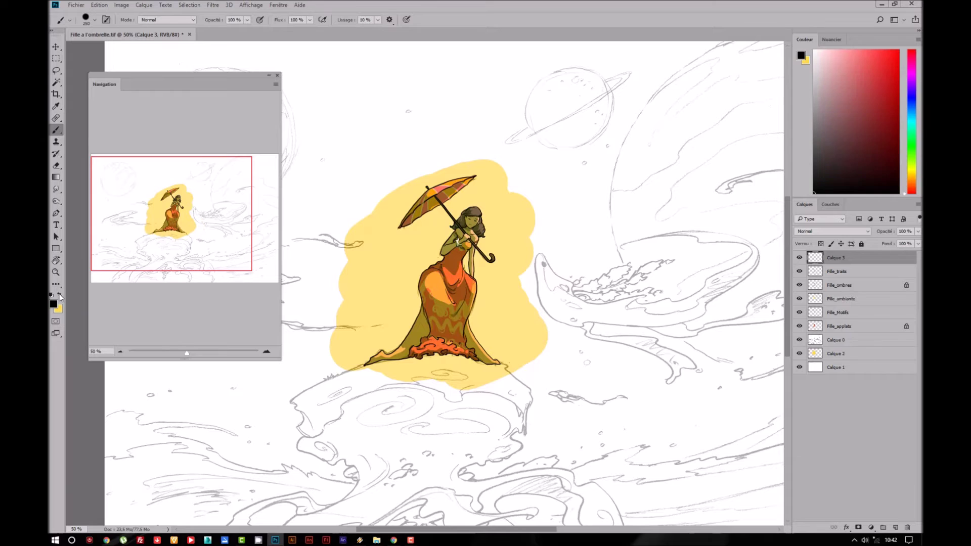
mouse_move(376, 269)
left_mouse_down()
mouse_move(417, 260)
mouse_move(382, 282)
mouse_move(402, 271)
left_mouse_up()
key("bracketleft")
key("bracketleft")
left_click(403, 271)
key("bracketleft")
key("bracketleft")
key("bracketleft")
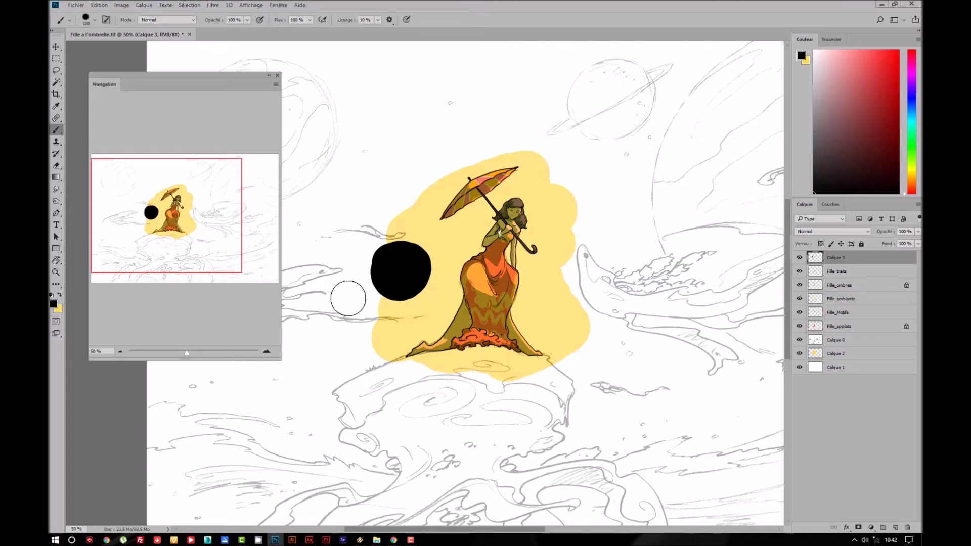
key("bracketleft")
key("bracketleft")
key("bracketleft")
mouse_move(322, 338)
left_mouse_down()
mouse_move(353, 312)
mouse_move(360, 323)
left_mouse_up()
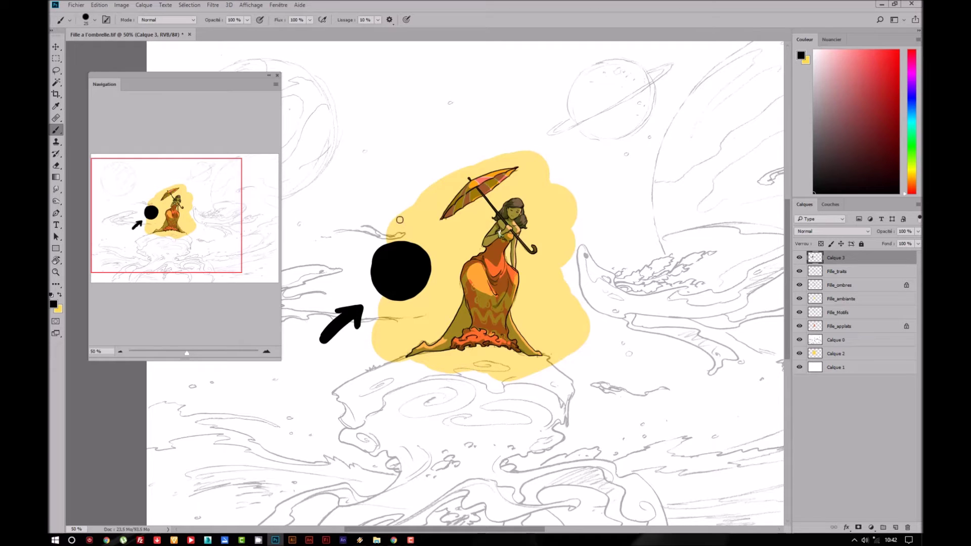
left_click(54, 304)
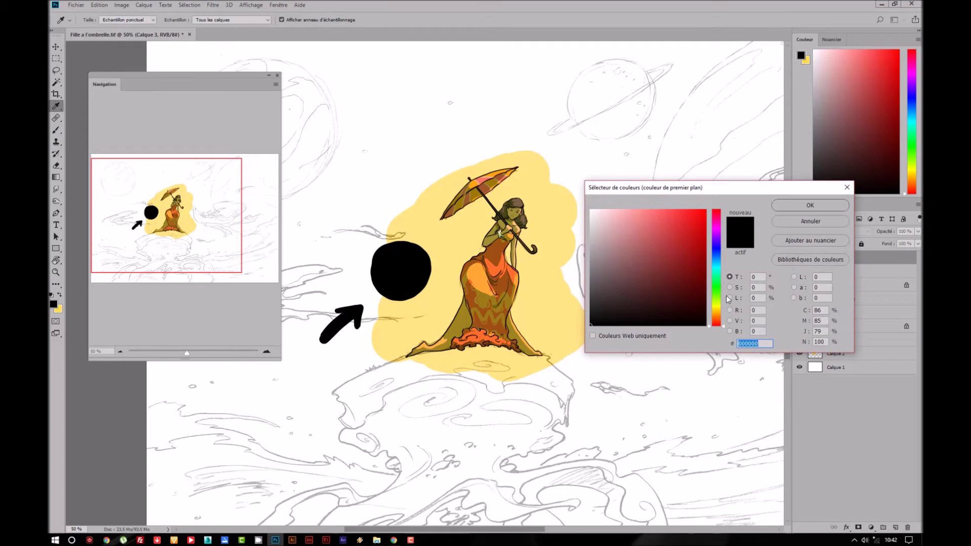
- Pick a bright green and dab a green dot below-left of the ball
left_click(719, 292)
left_click_drag(666, 215, 669, 233)
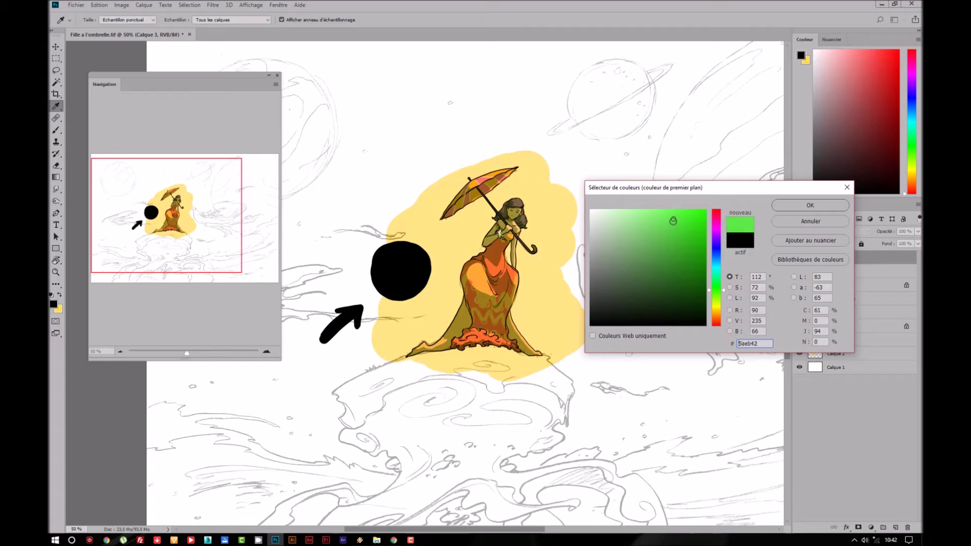
left_click(792, 205)
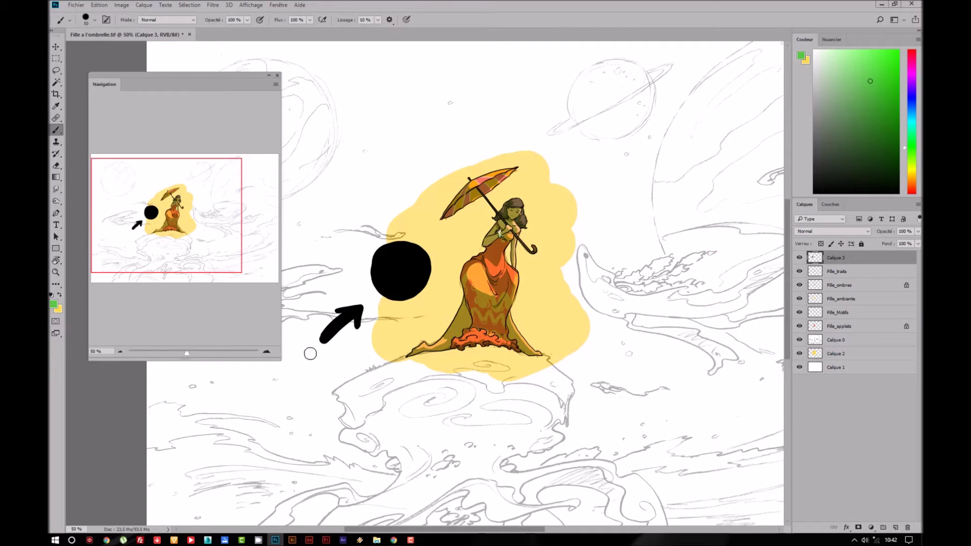
left_click(308, 354)
key("bracketleft")
key("bracketleft")
key("bracketleft")
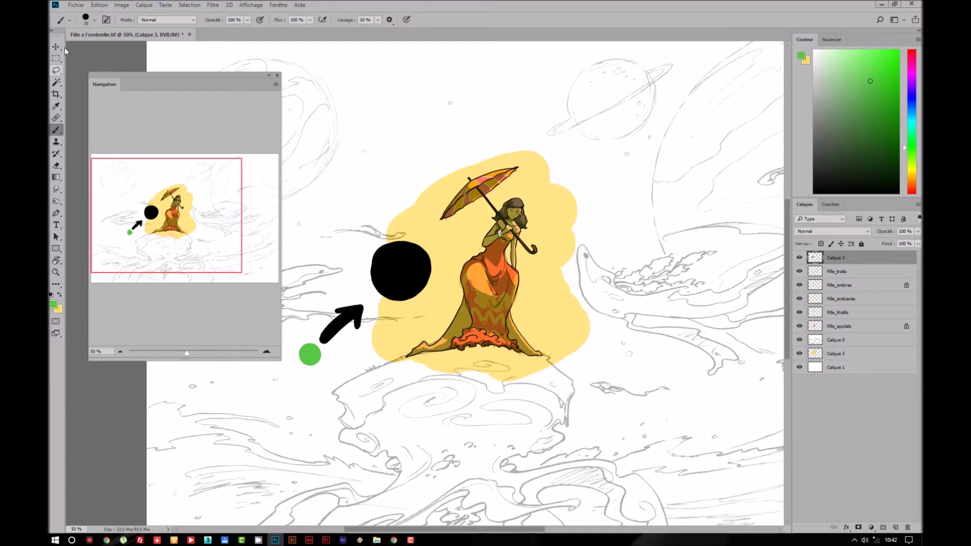
- Sample the halo's pale yellow and paint a small sun with rays
key("alt")
left_click(539, 186, "alt")
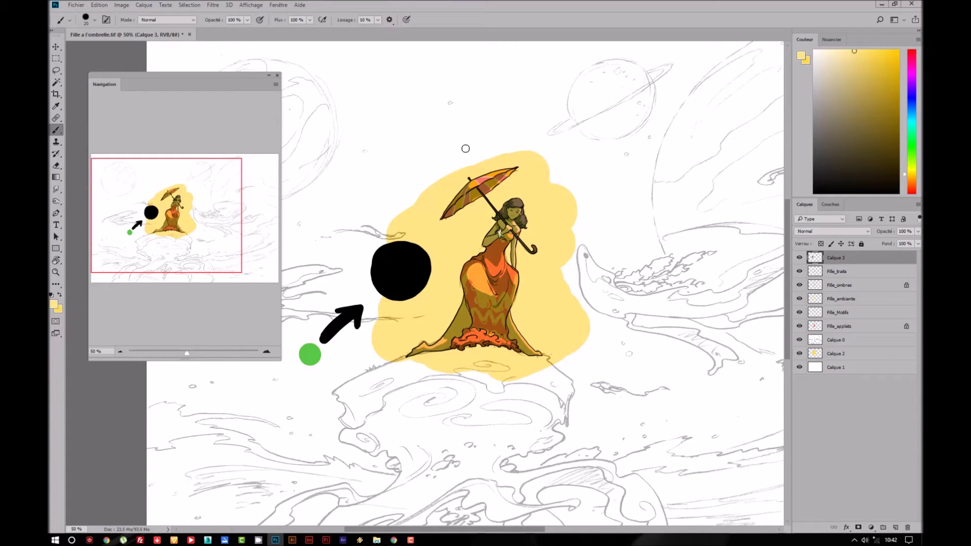
left_click(465, 147)
left_click_drag(450, 126, 447, 132)
key("bracketleft")
key("bracketleft")
key("bracketleft")
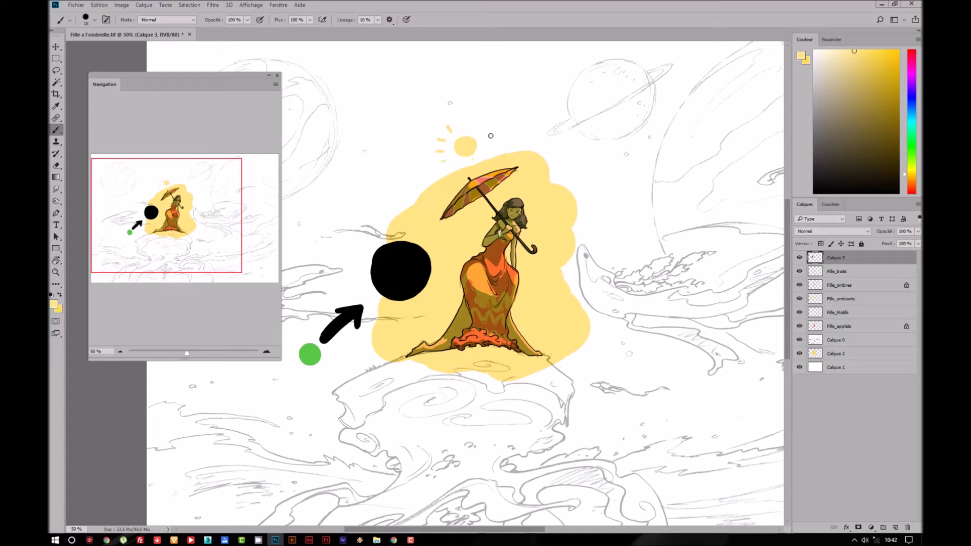
- Draw a black arrow from the sun down to the ball, then select a soft airbrush preset
left_click(380, 286, "alt")
mouse_move(449, 169)
left_mouse_down()
mouse_move(416, 232)
mouse_move(430, 228)
left_mouse_up()
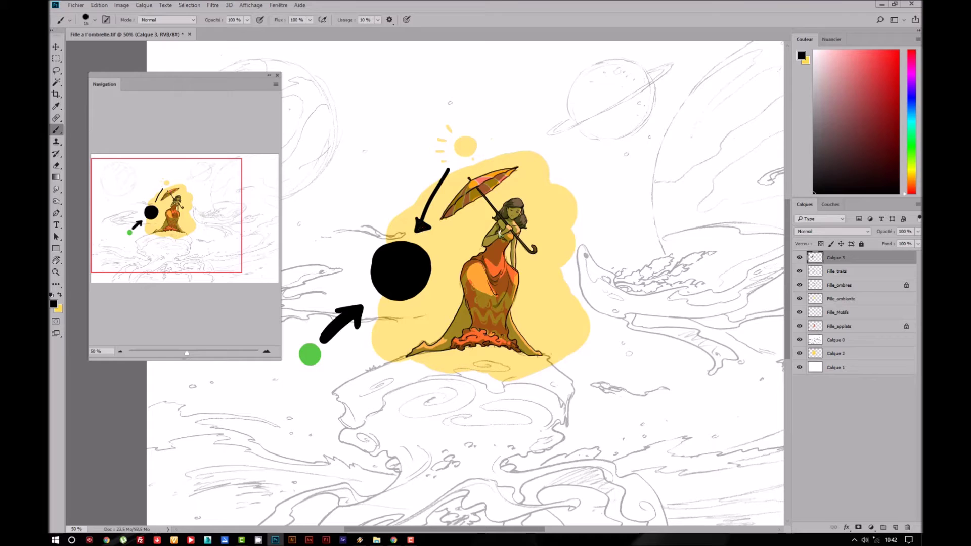
left_click(464, 147, "alt")
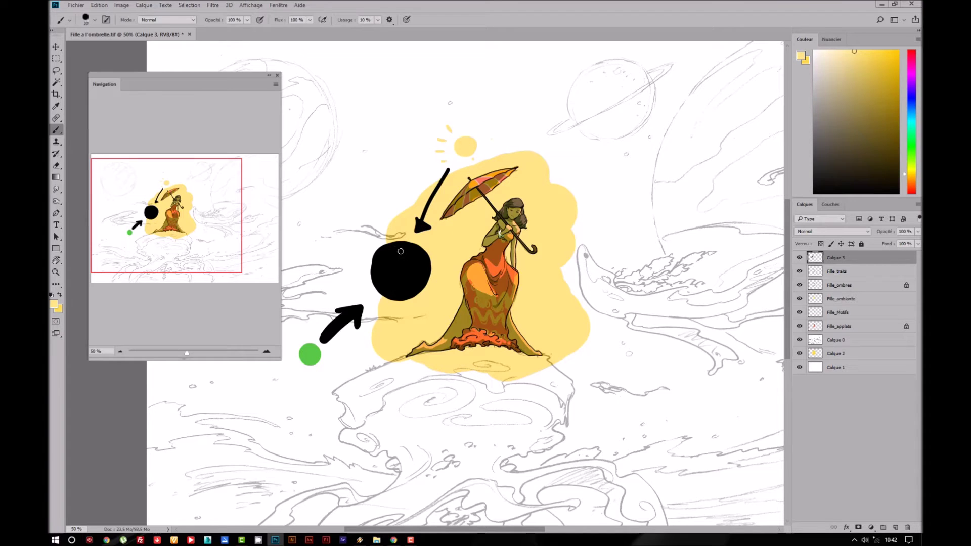
key("bracketright")
key("bracketright")
key("bracketright")
left_click(95, 22)
left_click(96, 170)
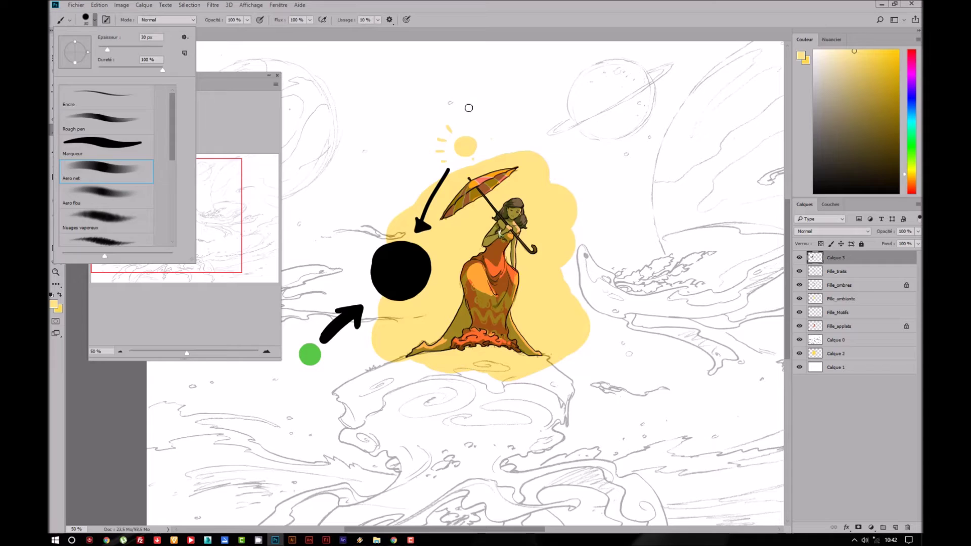
- Airbrush a pale highlight and green reflected light onto the black ball
left_click(469, 107)
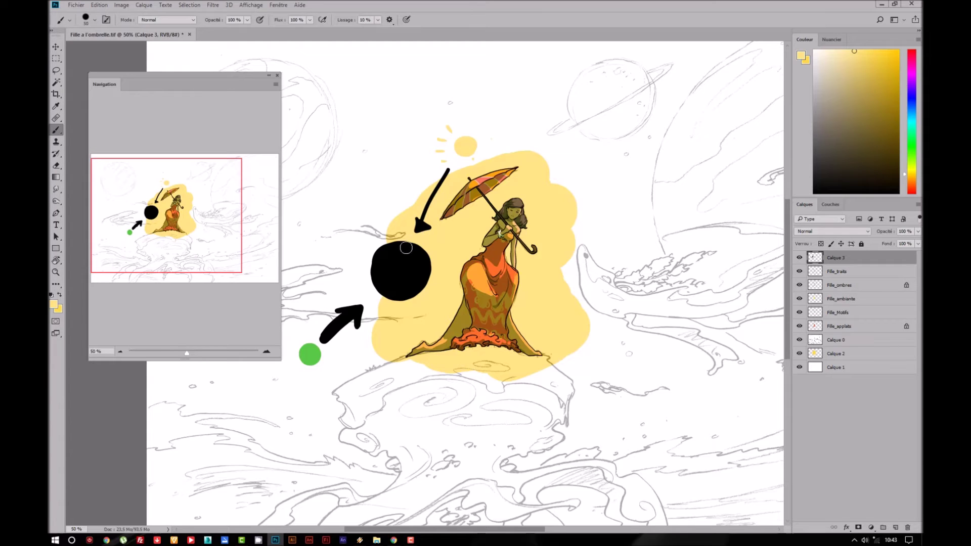
mouse_move(415, 256)
left_mouse_down()
mouse_move(384, 255)
mouse_move(407, 269)
mouse_move(420, 260)
mouse_move(423, 271)
mouse_move(417, 256)
mouse_move(392, 253)
mouse_move(420, 256)
mouse_move(420, 273)
mouse_move(389, 256)
mouse_move(412, 273)
mouse_move(387, 253)
mouse_move(411, 272)
mouse_move(421, 265)
left_mouse_up()
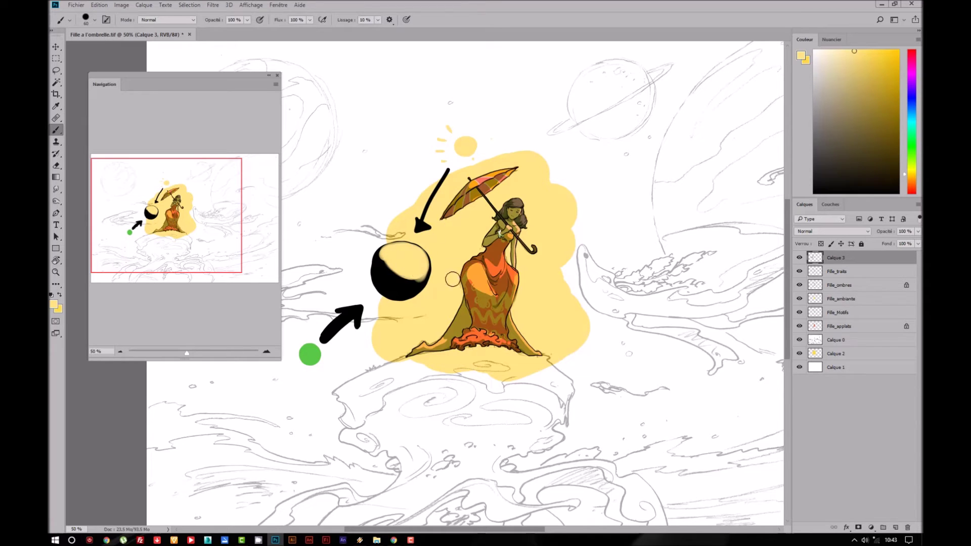
left_click(312, 356, "alt")
mouse_move(375, 280)
left_mouse_down()
mouse_move(400, 293)
mouse_move(379, 273)
mouse_move(400, 291)
mouse_move(384, 273)
mouse_move(416, 284)
mouse_move(390, 279)
left_mouse_up()
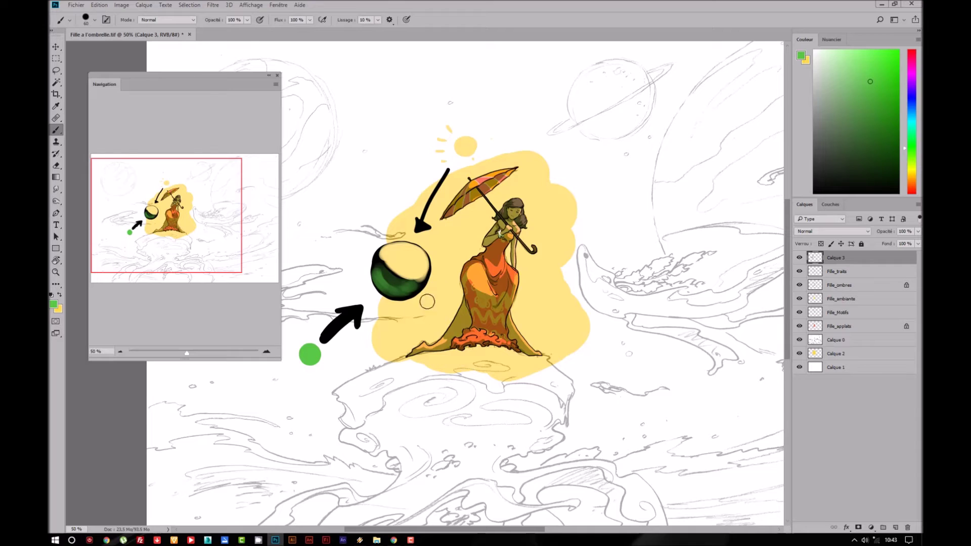
key("alt")
left_click(414, 259, "alt")
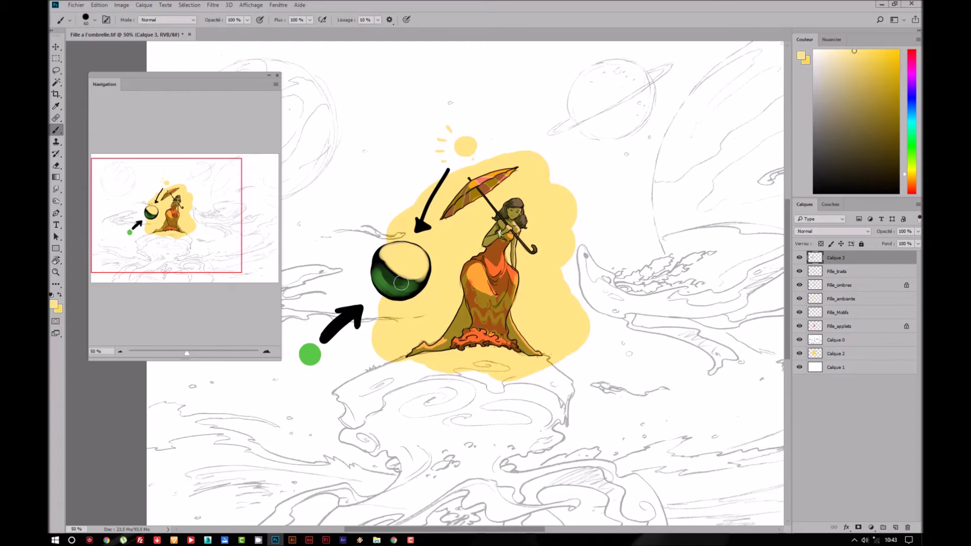
- Brush trial green onto the dress hip, train and arm, then hide Calque 3
left_click(383, 284, "alt")
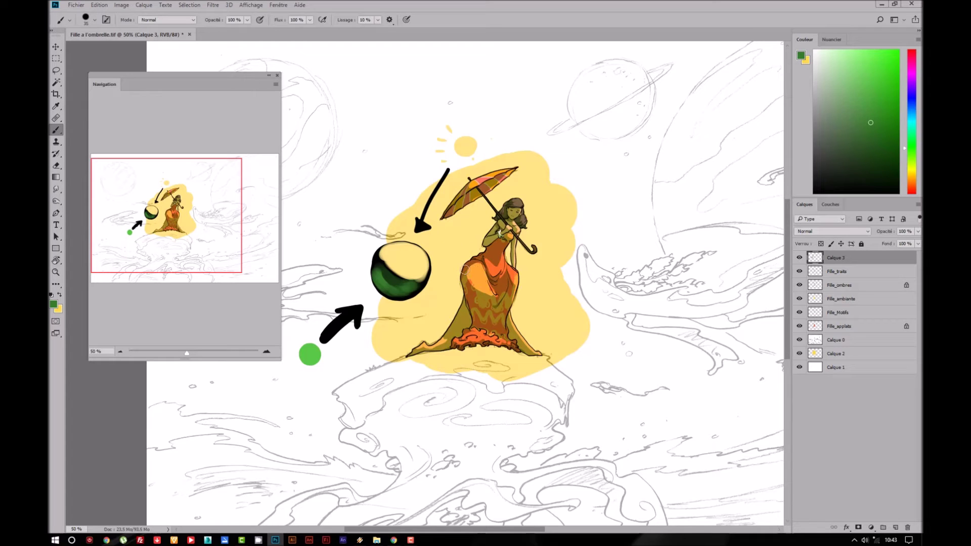
mouse_move(465, 286)
left_mouse_down()
mouse_move(475, 317)
mouse_move(463, 344)
mouse_move(488, 347)
left_mouse_up()
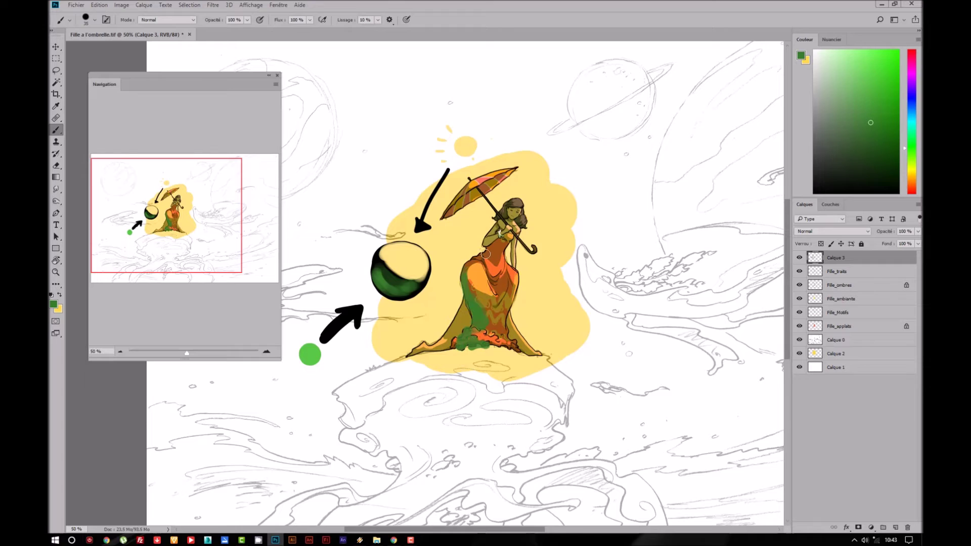
left_click_drag(460, 309, 427, 350)
left_click_drag(501, 232, 471, 198)
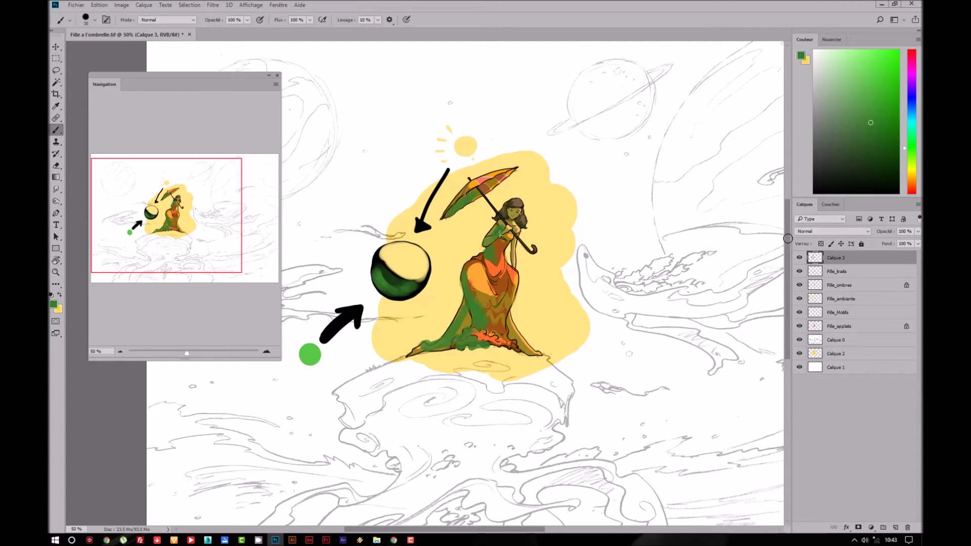
left_click(799, 257)
key("ctrl+plus")
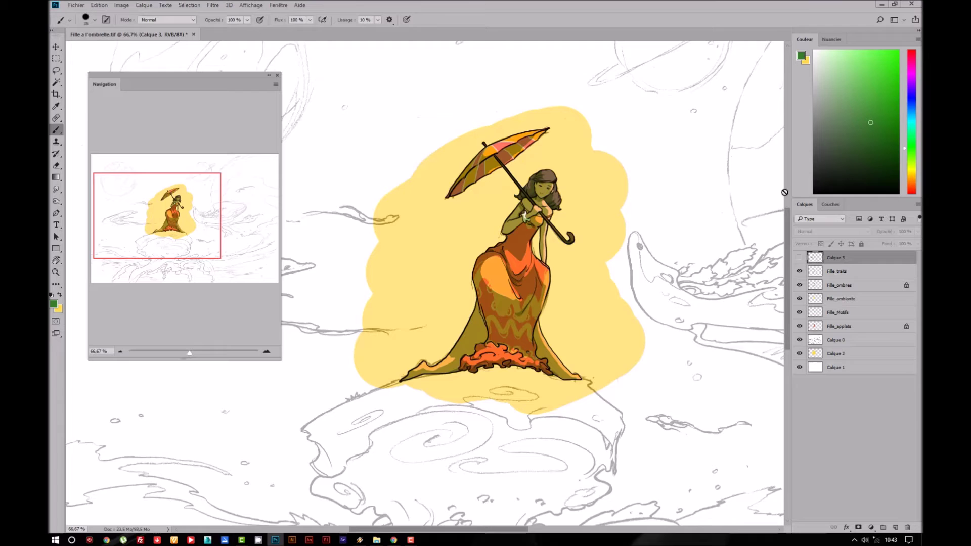
- Zoom in on the figure, dismiss the hidden-layer warning and select Fille_ambiante
key("ctrl+plus")
left_click(633, 229)
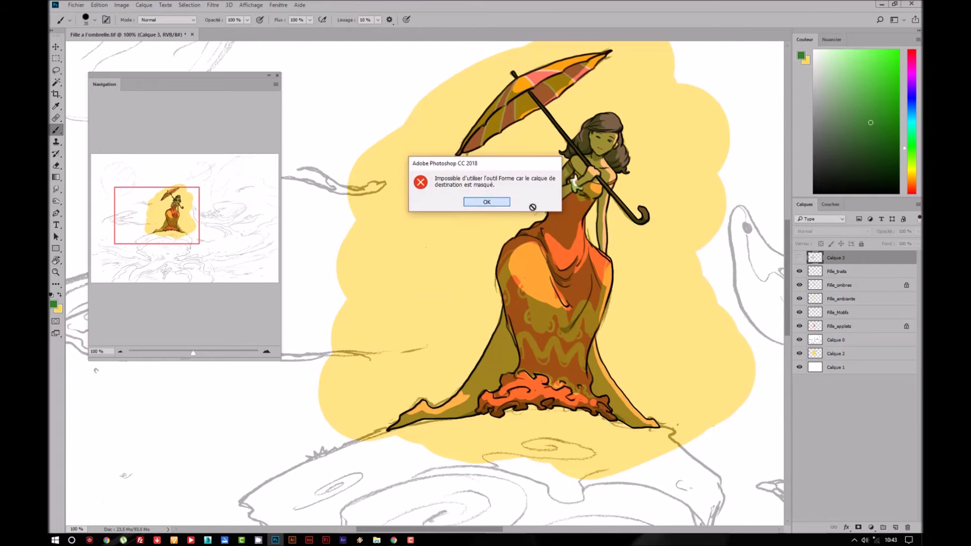
left_click(487, 202)
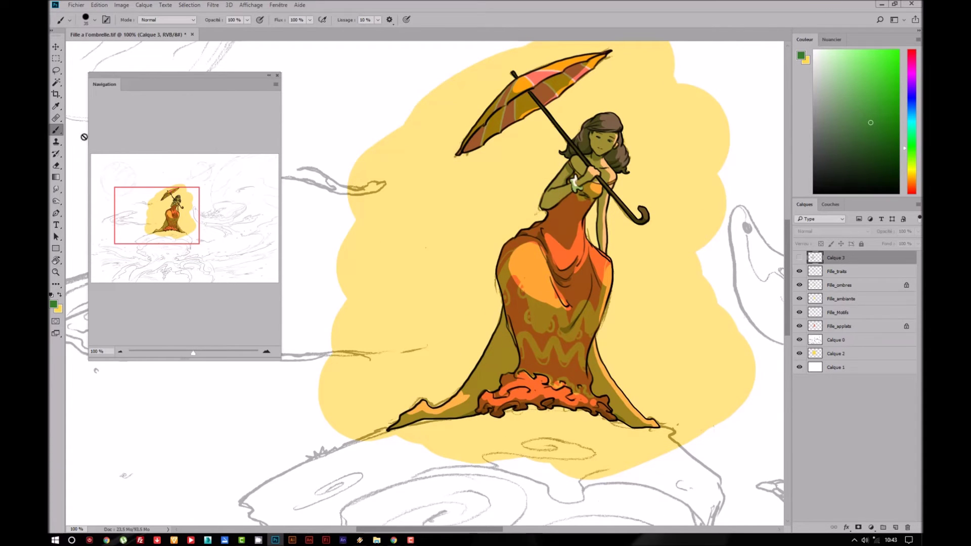
left_click_drag(620, 268, 581, 273)
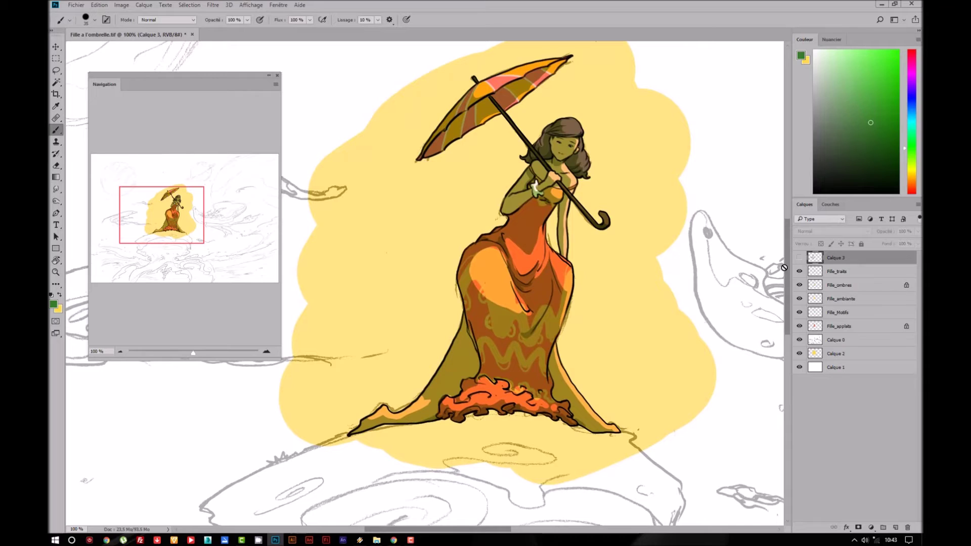
left_click(862, 286)
left_click(861, 300)
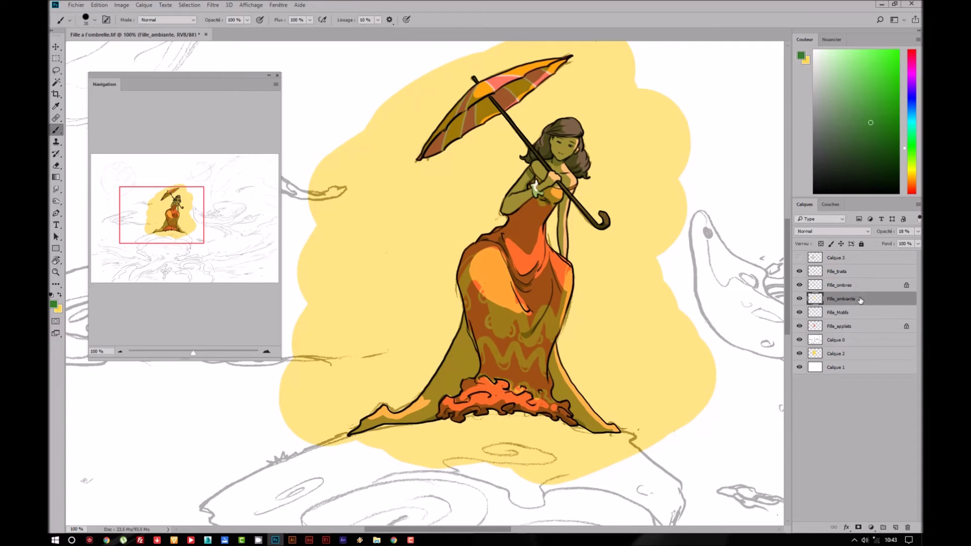
- Add a new layer named Fille_reflet and place it just above Fille_ombres
left_click(896, 527)
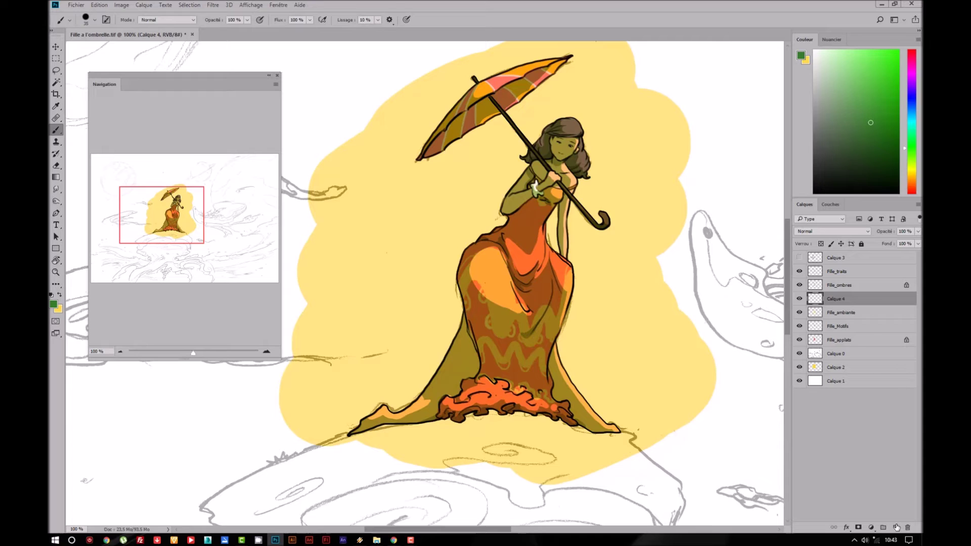
double_click(836, 299)
type("File_reflet")
key("Return")
left_click_drag(865, 286, 867, 282)
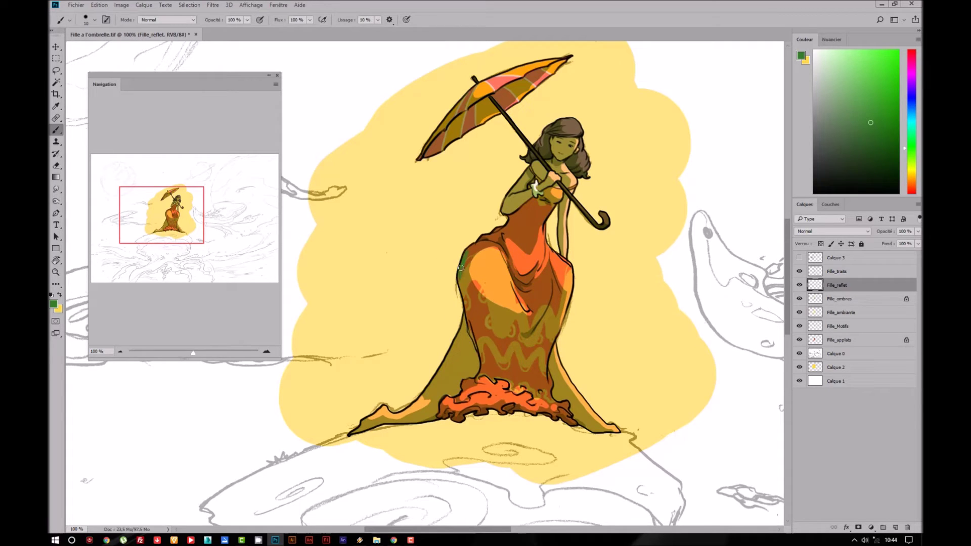
- Paint green reflected light down the dress's left edge, ruffle, lower-left hem and foot
left_click_drag(462, 286, 471, 325)
key("bracketright")
left_click_drag(476, 331, 484, 375)
left_click_drag(491, 354, 484, 377)
key("bracketleft")
left_click_drag(475, 399, 477, 397)
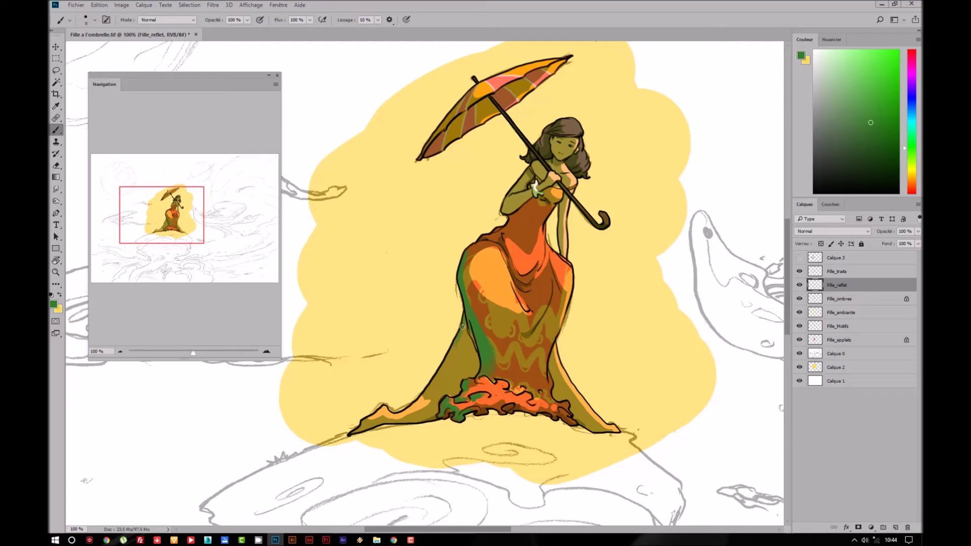
left_click_drag(449, 357, 419, 397)
key("bracketright")
left_click_drag(368, 424, 436, 397)
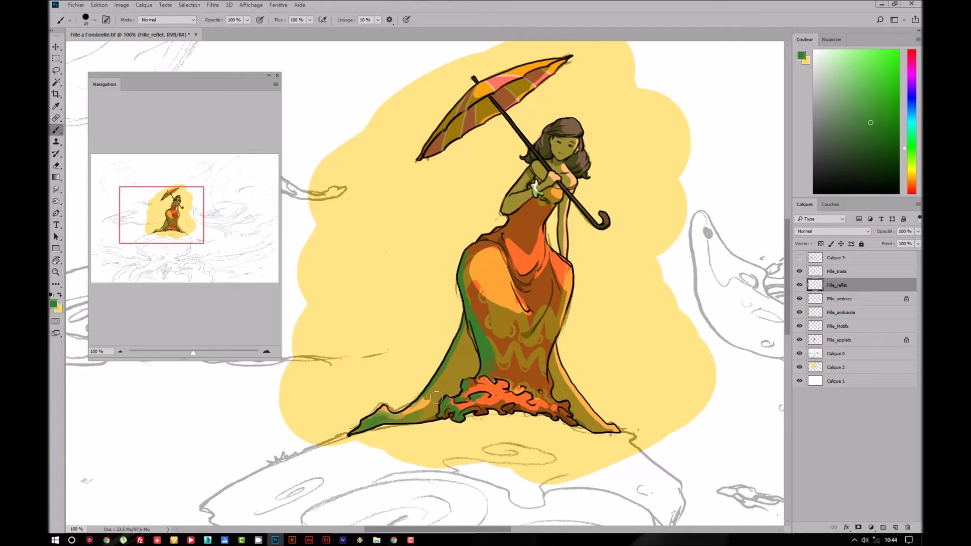
key("bracketright")
key("bracketright")
key("bracketright")
mouse_move(420, 415)
left_mouse_down()
mouse_move(444, 390)
mouse_move(445, 401)
left_mouse_up()
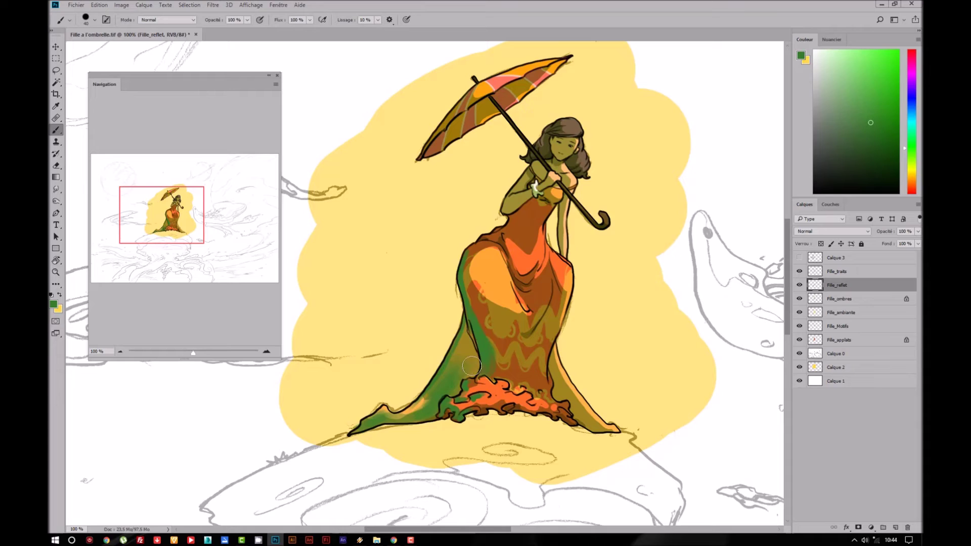
key("bracketleft")
- Add green along the right hem, central fold, chest and upper arm
left_click_drag(571, 395, 549, 354)
key("bracketleft")
mouse_move(569, 396)
left_mouse_down()
mouse_move(587, 422)
mouse_move(607, 428)
left_mouse_up()
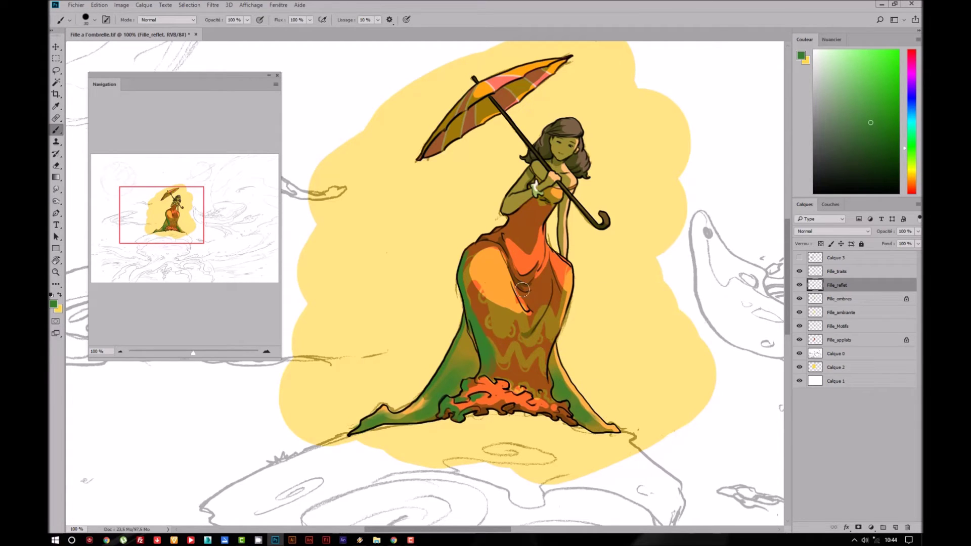
mouse_move(529, 328)
left_mouse_down()
mouse_move(552, 276)
mouse_move(550, 316)
left_mouse_up()
key("bracketright")
key("bracketright")
key("bracketright")
key("bracketleft")
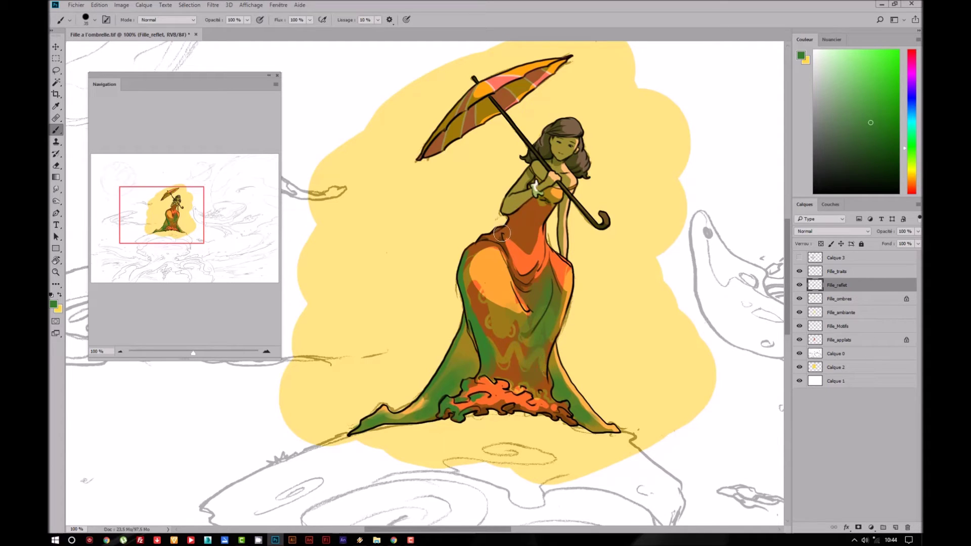
left_click_drag(523, 263, 510, 267)
key("bracketright")
key("bracketright")
key("bracketright")
mouse_move(529, 207)
left_mouse_down()
mouse_move(529, 226)
mouse_move(502, 236)
left_mouse_up()
key("bracketleft")
key("bracketleft")
left_click_drag(511, 210, 503, 213)
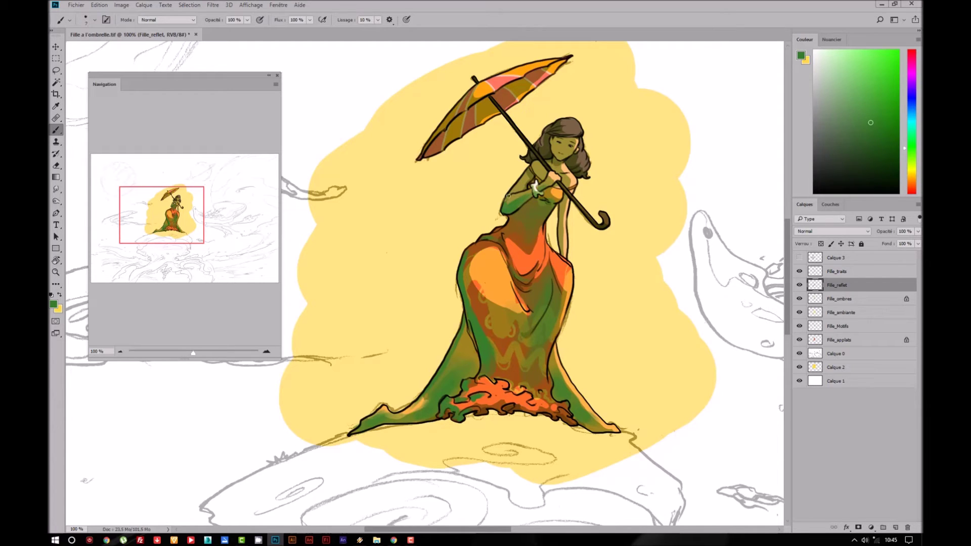
- Brush green reflections over the arm, hem ruffle, lower dress and an umbrella panel
left_click_drag(561, 250, 562, 229)
key("bracketright")
key("bracketright")
key("bracketright")
left_click_drag(483, 388, 528, 404)
left_click_drag(517, 362, 485, 349)
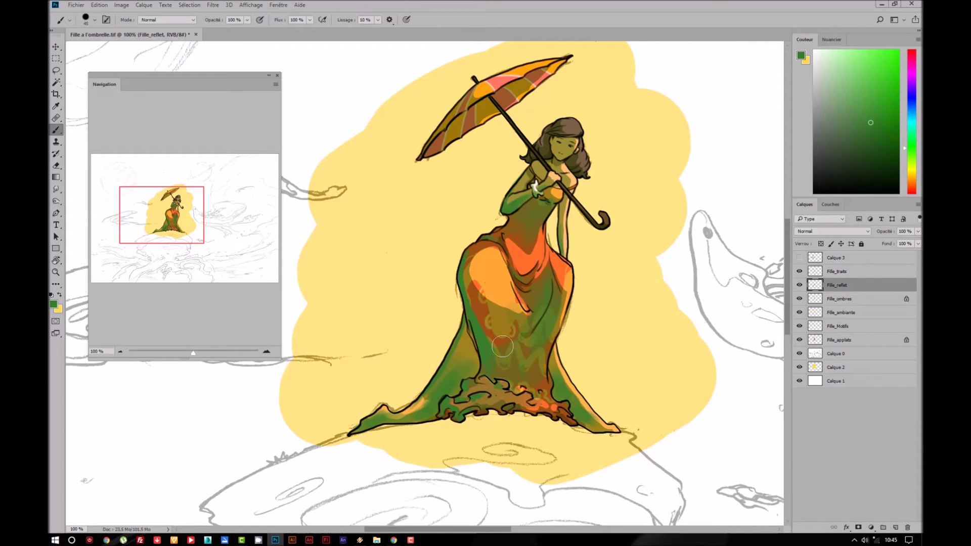
key("bracketleft")
key("bracketleft")
key("bracketleft")
key("bracketright")
key("bracketright")
key("bracketright")
key("bracketleft")
key("bracketleft")
key("bracketleft")
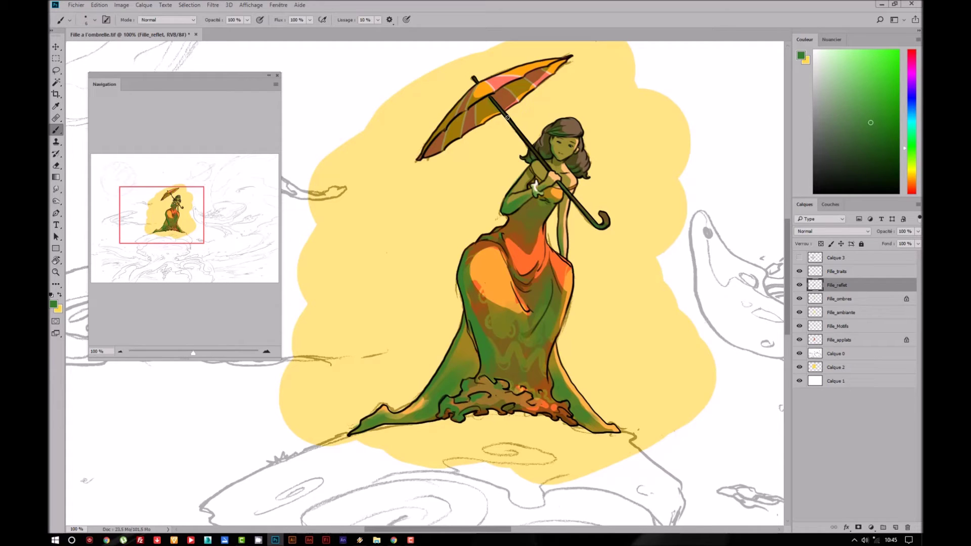
key("bracketright")
key("bracketright")
key("bracketright")
mouse_move(476, 115)
left_mouse_down()
mouse_move(493, 110)
mouse_move(440, 141)
mouse_move(460, 117)
mouse_move(436, 145)
left_mouse_up()
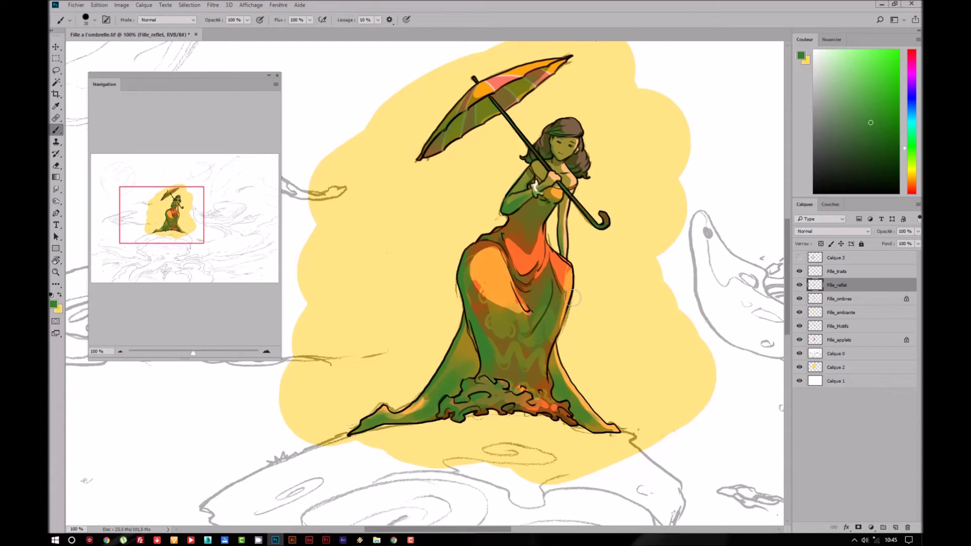
key("ctrl+minus")
key("ctrl+minus")
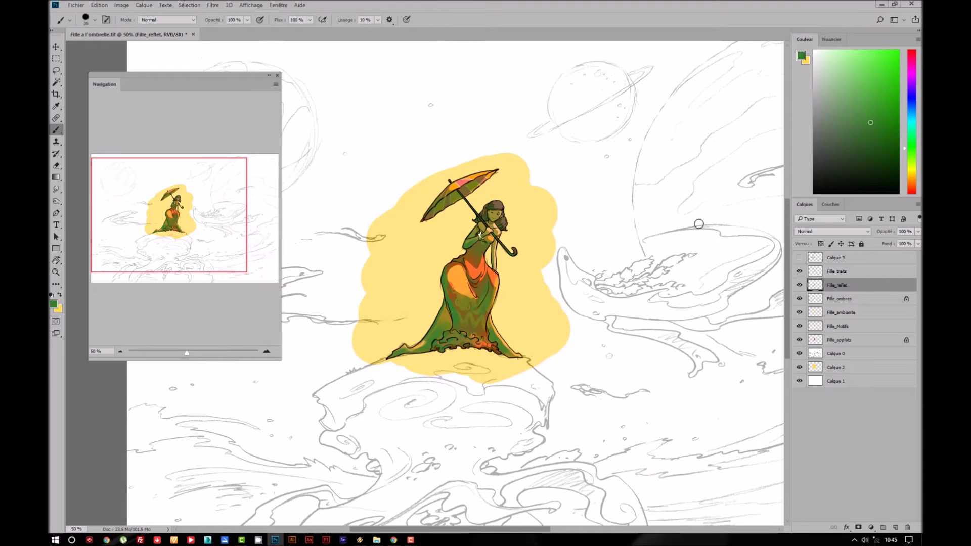
- Set Fille_reflet to Incrustation (Overlay) and toggle its visibility to compare the green reflections
left_click(816, 234)
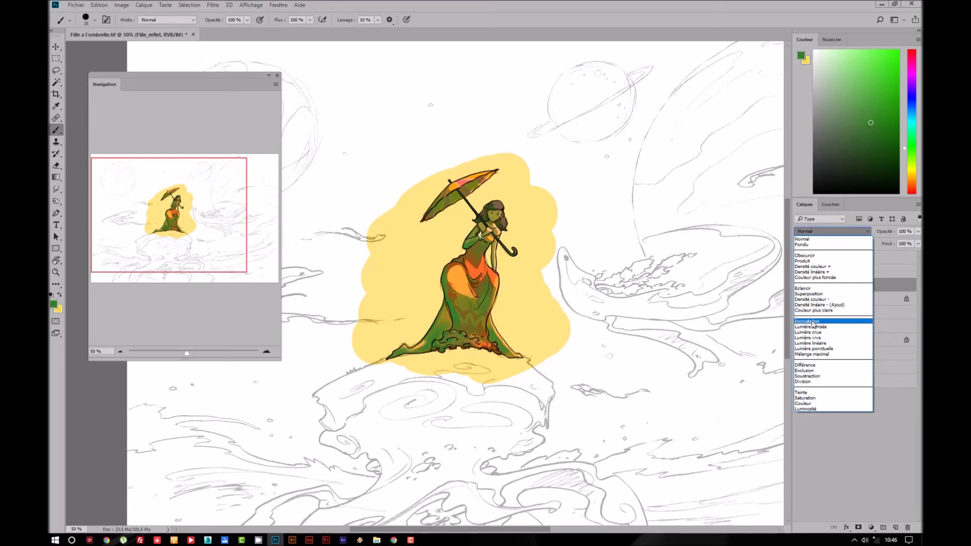
left_click(813, 321)
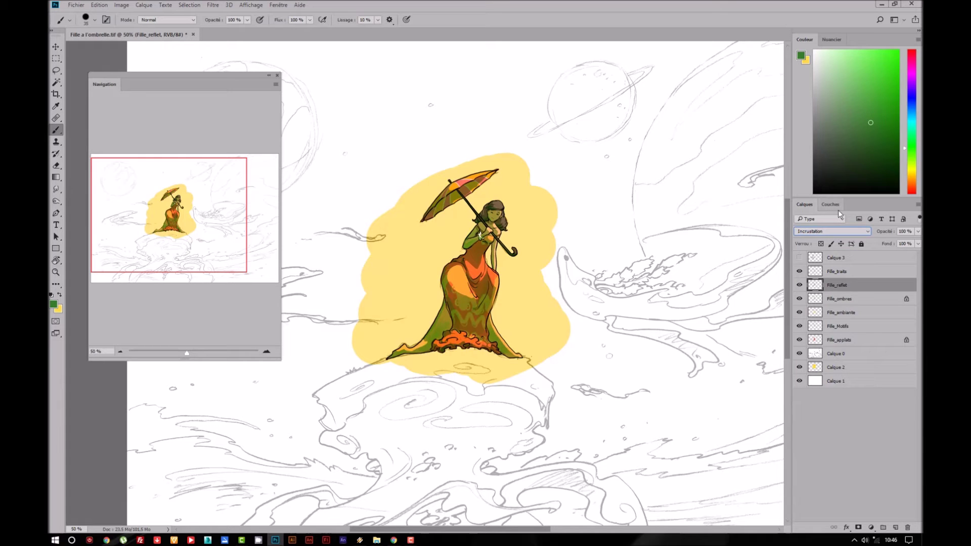
key("ctrl+plus")
key("ctrl+plus")
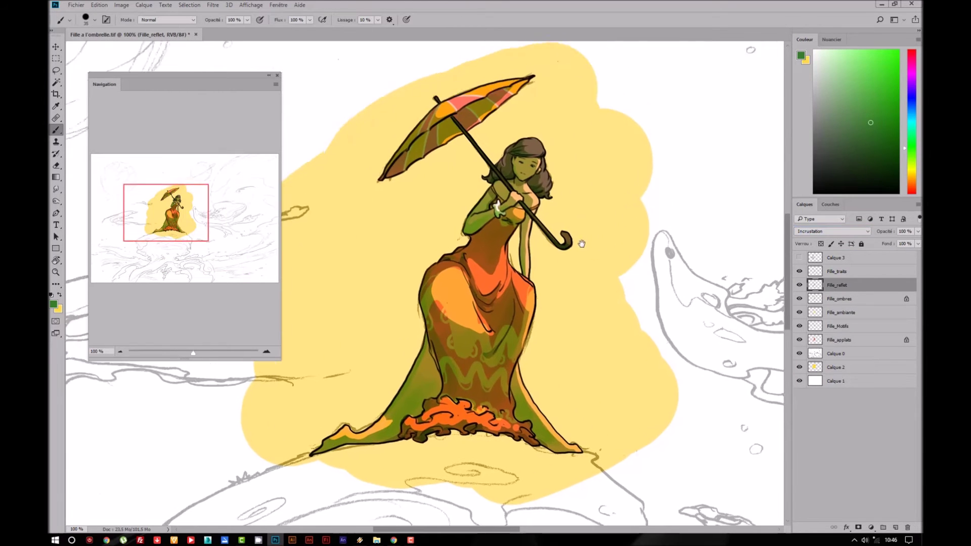
left_click(799, 285)
left_click(799, 286)
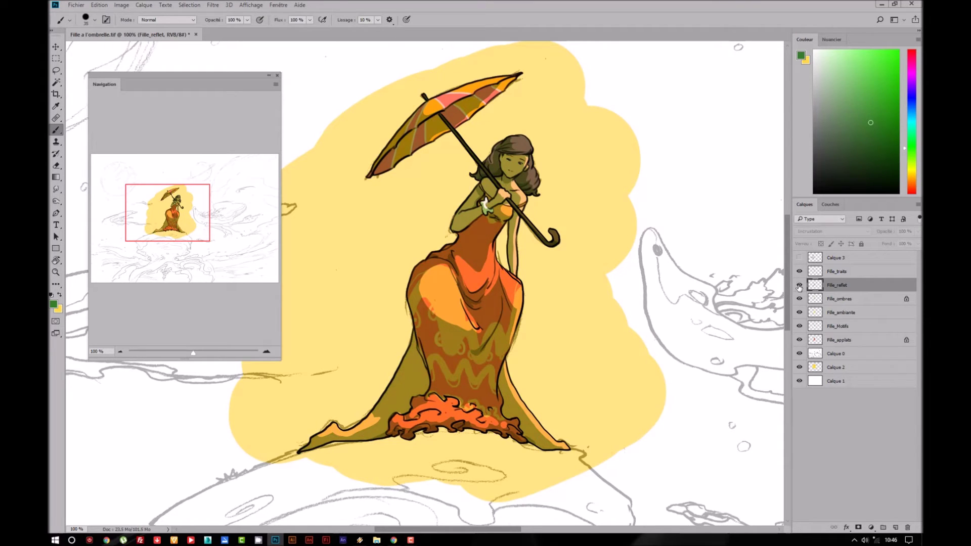
left_click(799, 285)
key("ctrl+minus")
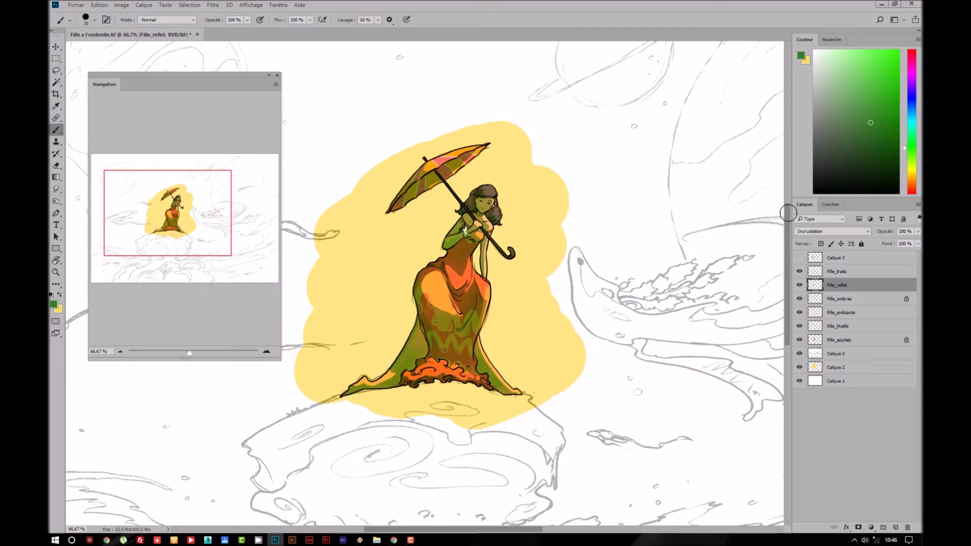
- Wash a lighter yellow-green, based on the dress's olive, over the background blob left of the figure
mouse_move(511, 337)
left_mouse_down()
mouse_move(587, 259)
mouse_move(550, 282)
left_mouse_up()
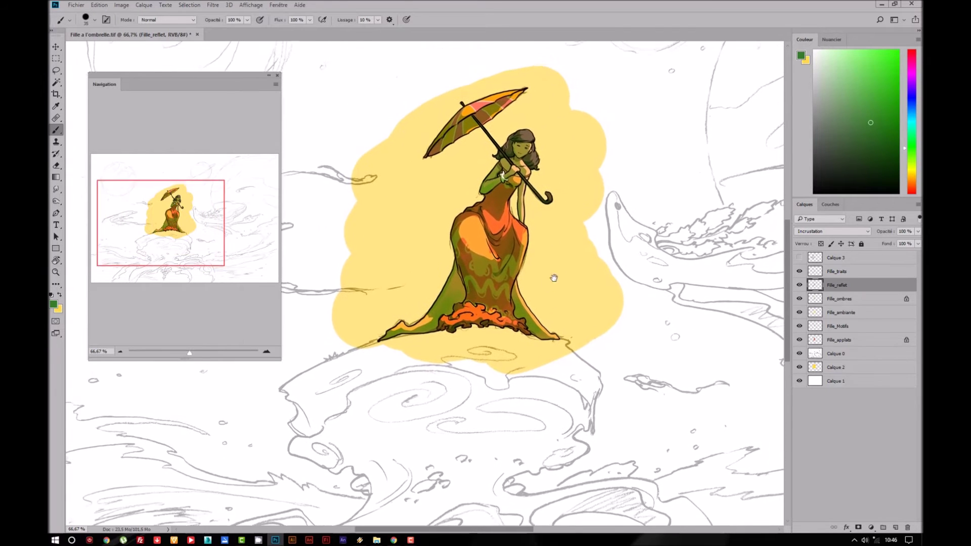
left_click(584, 308, "ctrl")
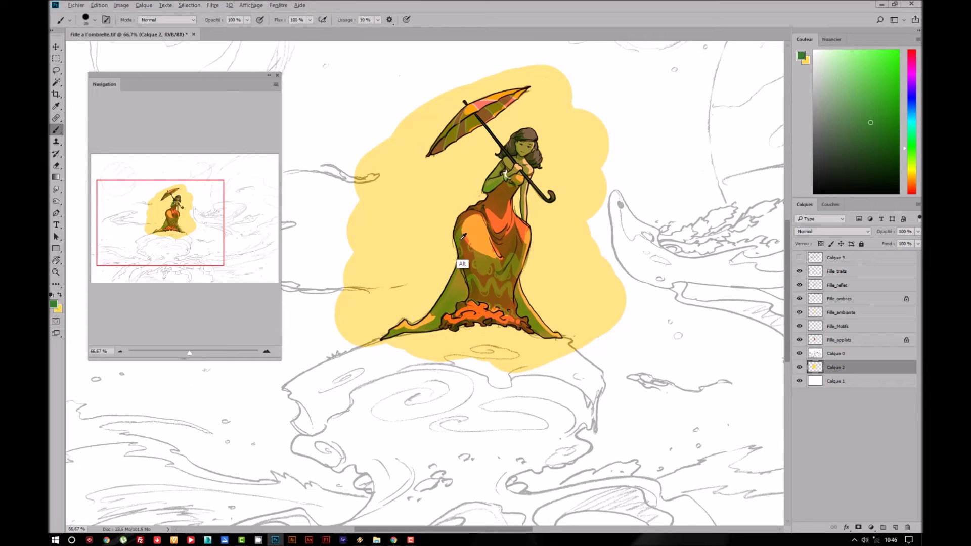
left_click(457, 263, "alt")
left_click(54, 304)
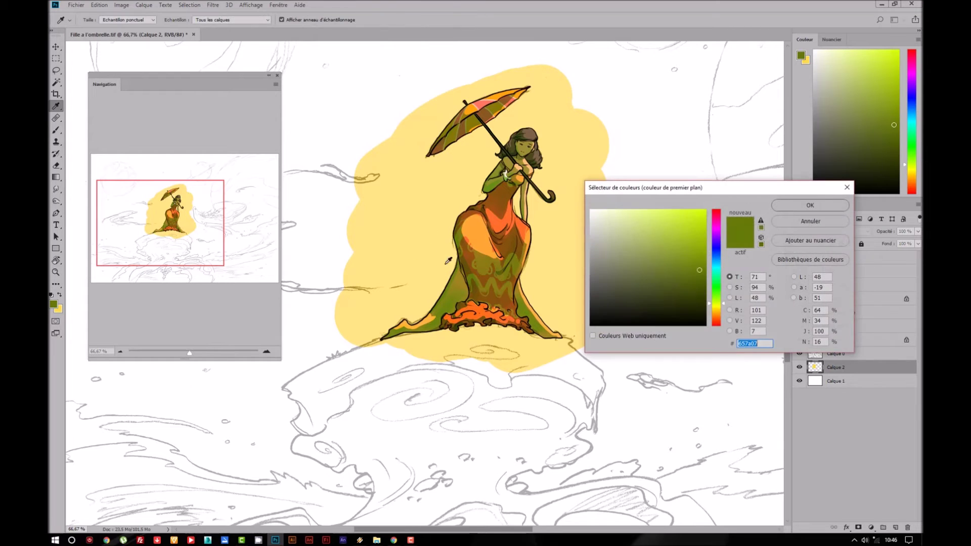
left_click(687, 235)
key("Return")
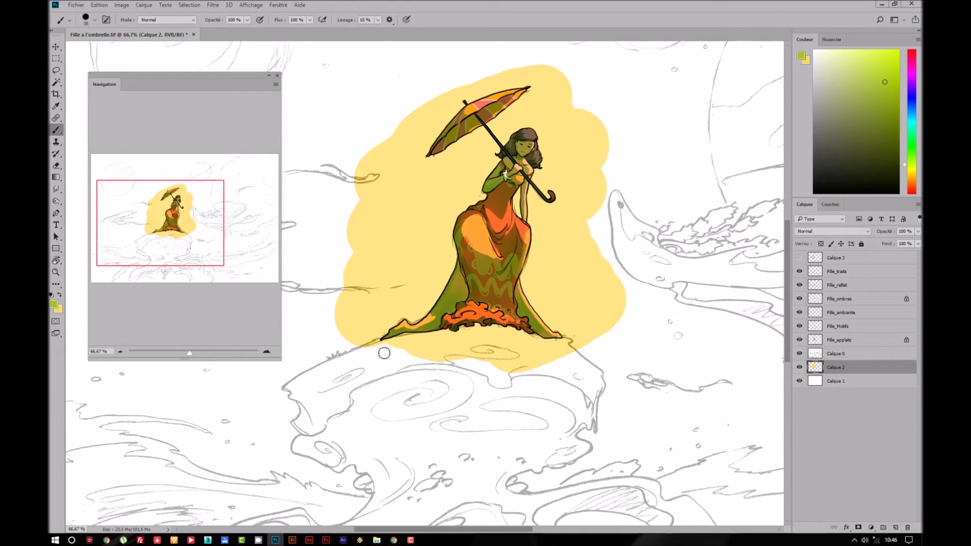
key("bracketright")
key("bracketright")
key("bracketright")
mouse_move(370, 317)
left_mouse_down()
mouse_move(408, 332)
mouse_move(573, 316)
mouse_move(399, 256)
mouse_move(389, 163)
mouse_move(347, 216)
mouse_move(398, 159)
mouse_move(483, 253)
mouse_move(577, 310)
mouse_move(511, 394)
mouse_move(355, 350)
mouse_move(369, 326)
mouse_move(445, 325)
left_mouse_up()
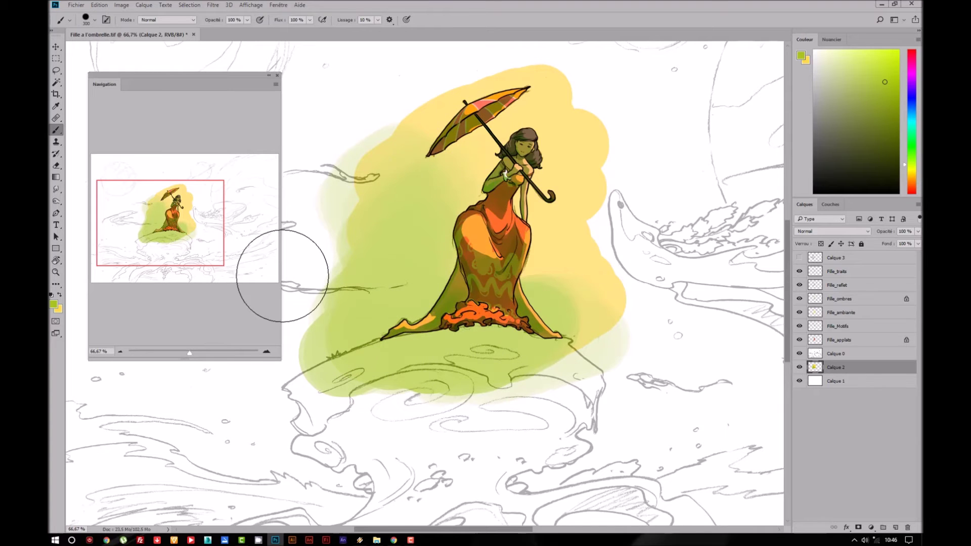
- Return to the Brush, zoom in on the woman, and shrink the brush for detail
left_click(56, 58)
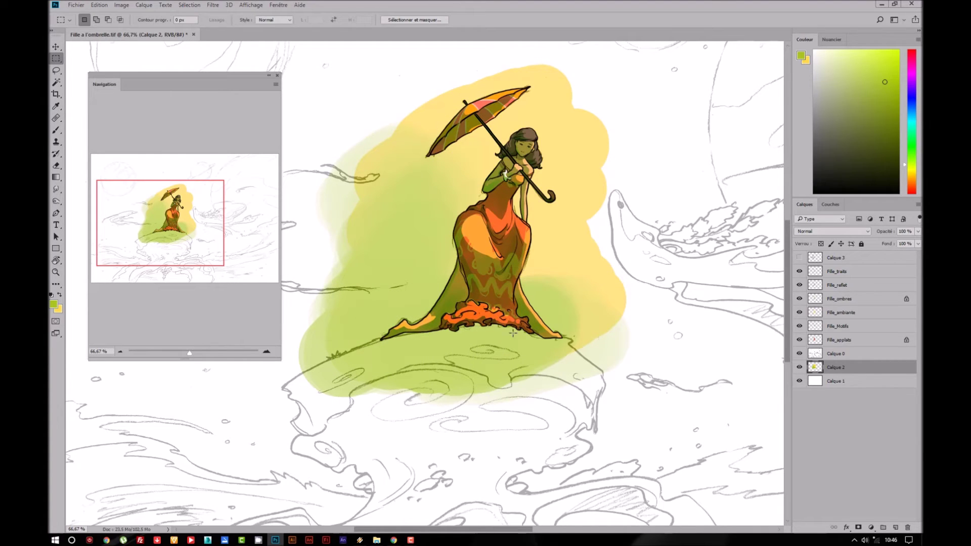
left_click(56, 130)
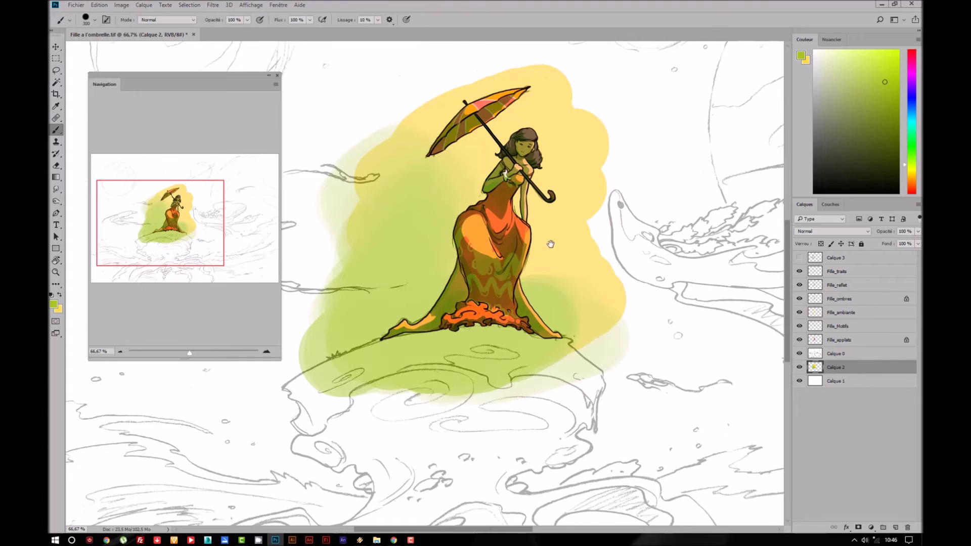
left_click_drag(545, 247, 511, 292)
key("ctrl+plus")
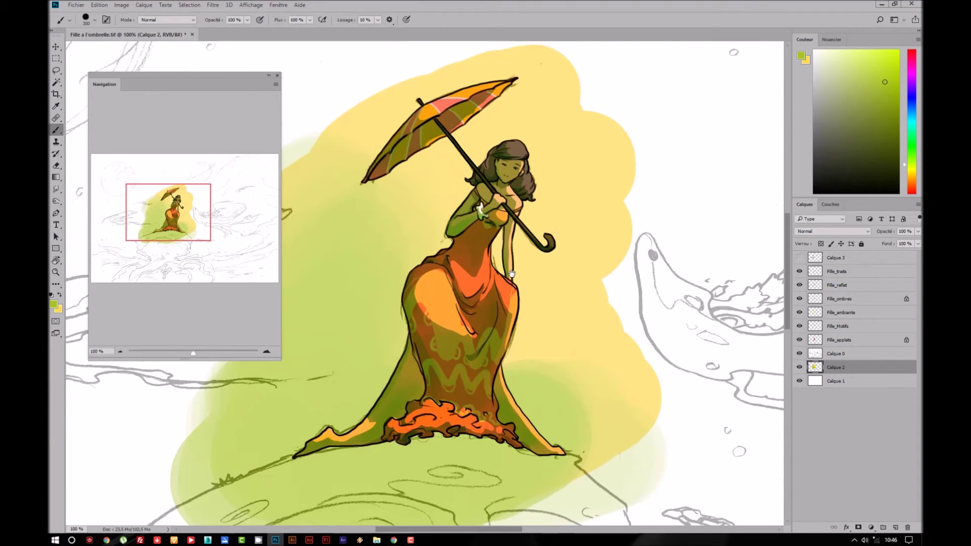
key("bracketleft")
key("bracketleft")
key("bracketleft")
key("bracketleft")
key("bracketleft")
key("bracketleft")
- Add a new layer above Fille_reflet named Fille_eclats
left_click(860, 286)
left_click(896, 528)
double_click(836, 285)
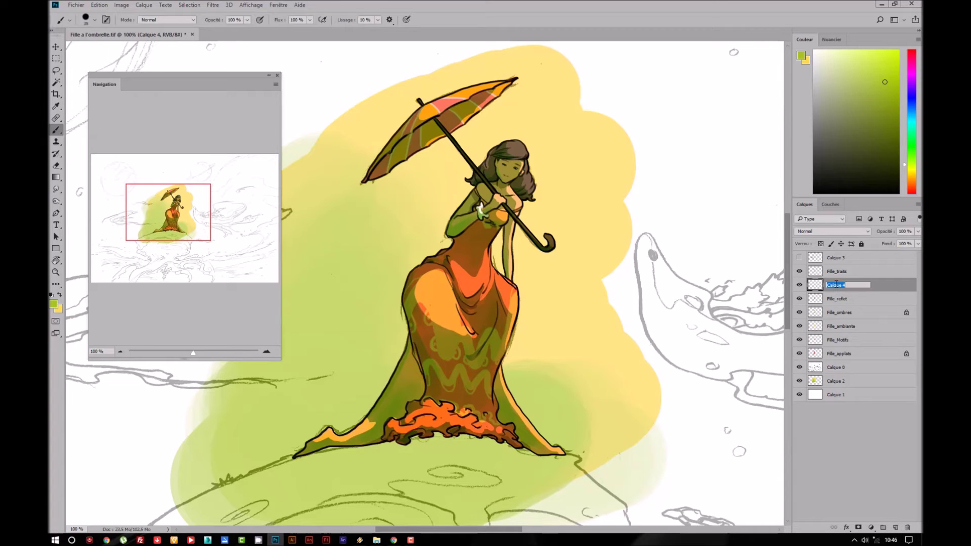
type("F")
key("Return")
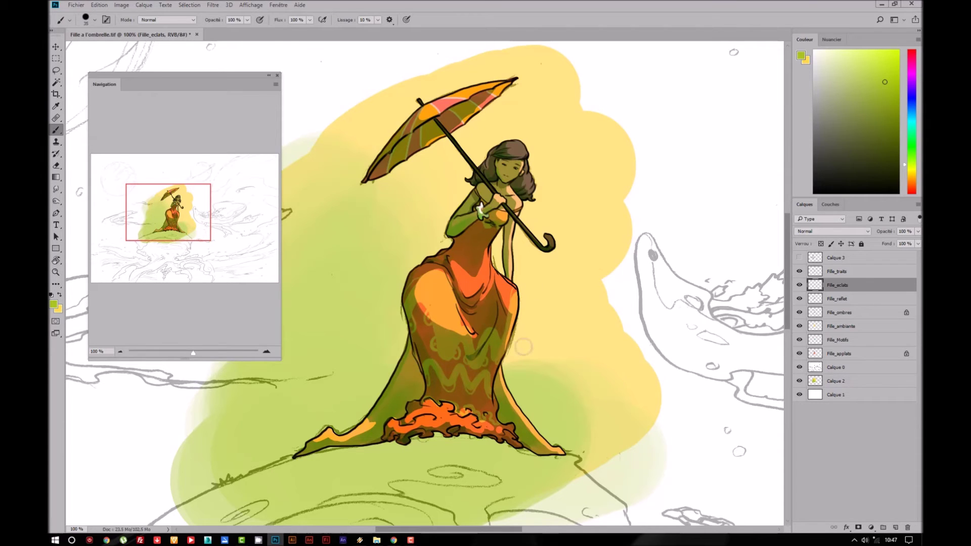
- Sample the dress's orange and set a paler orange as the foreground colour
key("ctrl+plus")
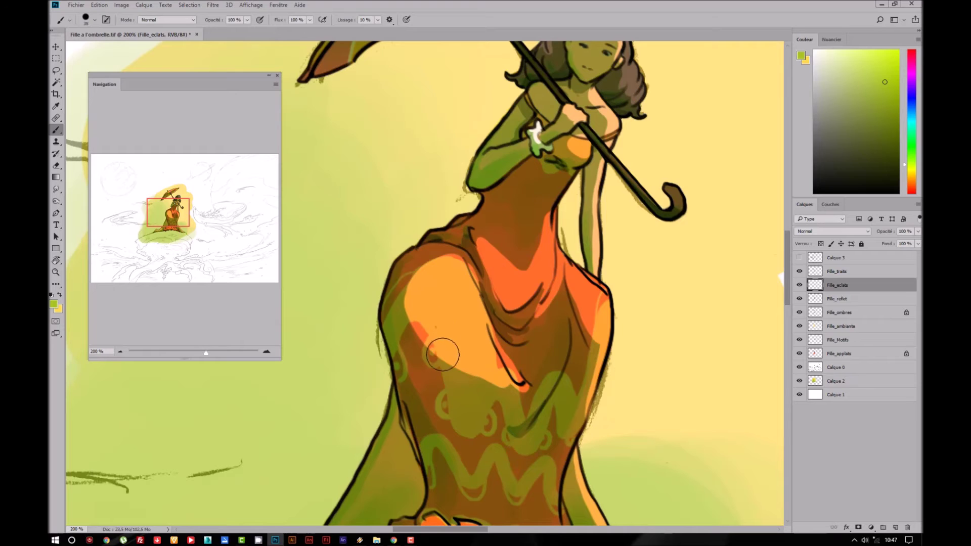
key("alt")
left_click(453, 285, "alt")
left_click(54, 304)
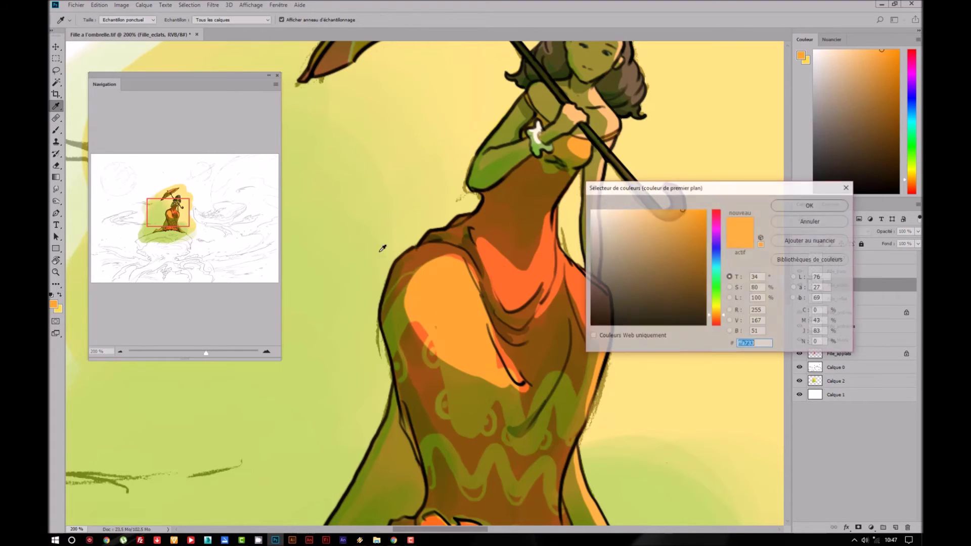
left_click(647, 210)
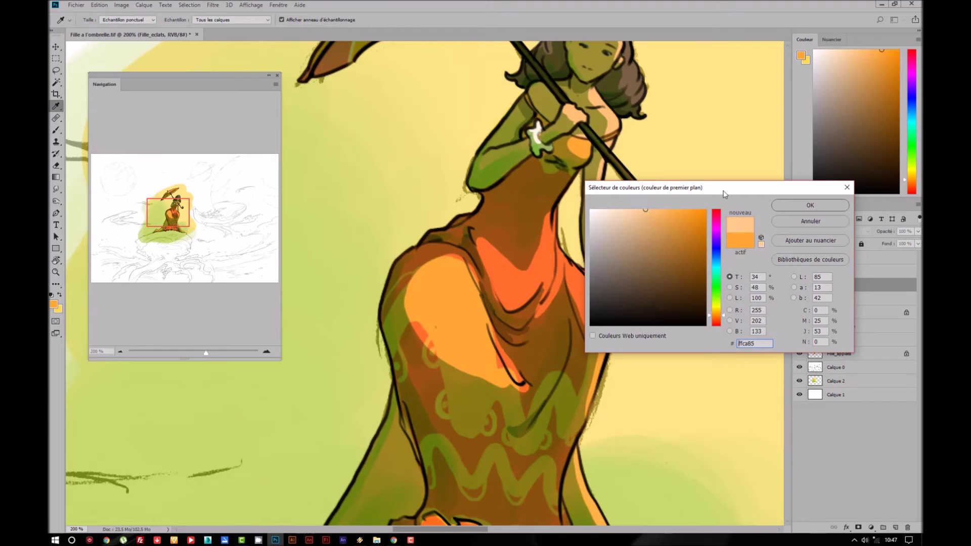
left_click(811, 204)
- Move Fille_eclats above Fille_traits and paint a pale orange highlight on the hair
left_click_drag(555, 194, 454, 325)
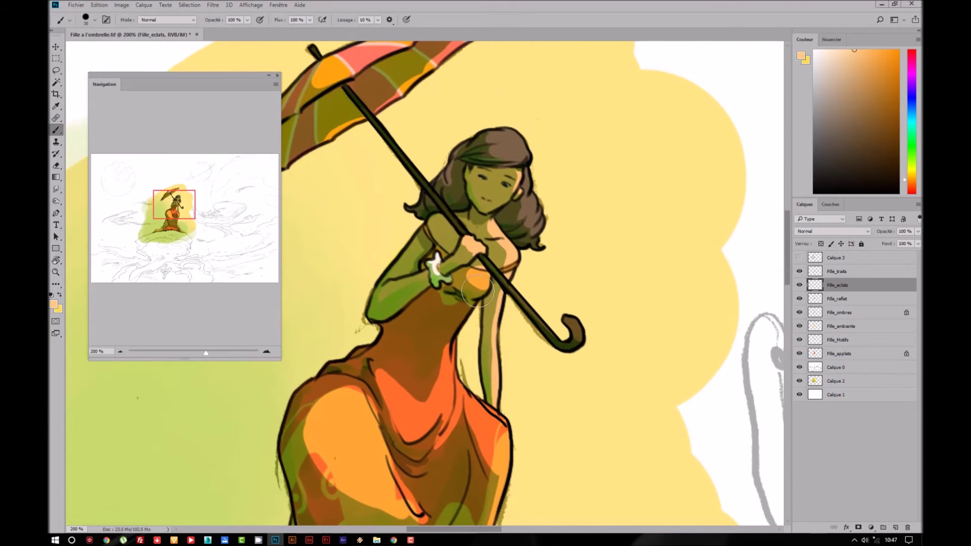
left_click_drag(840, 285, 840, 268)
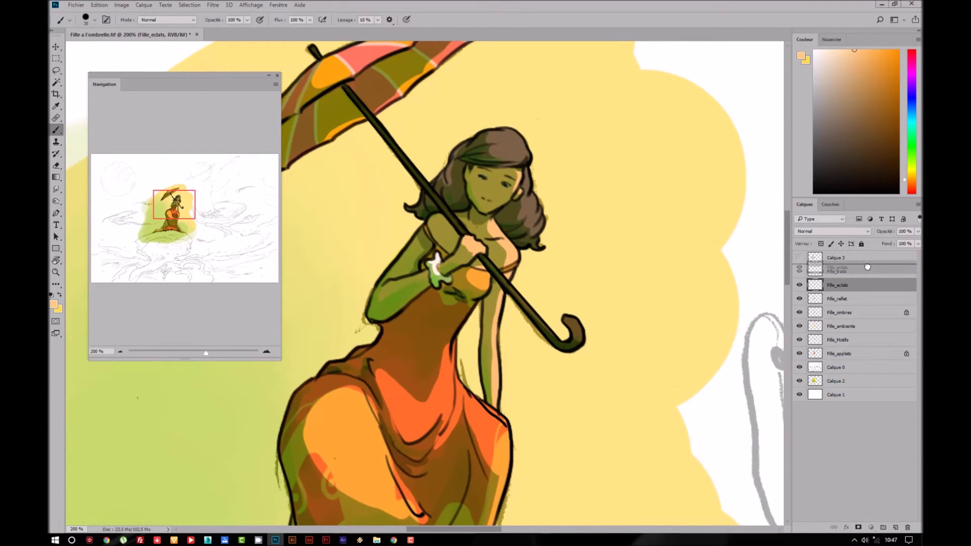
key("bracketleft")
key("bracketleft")
key("bracketleft")
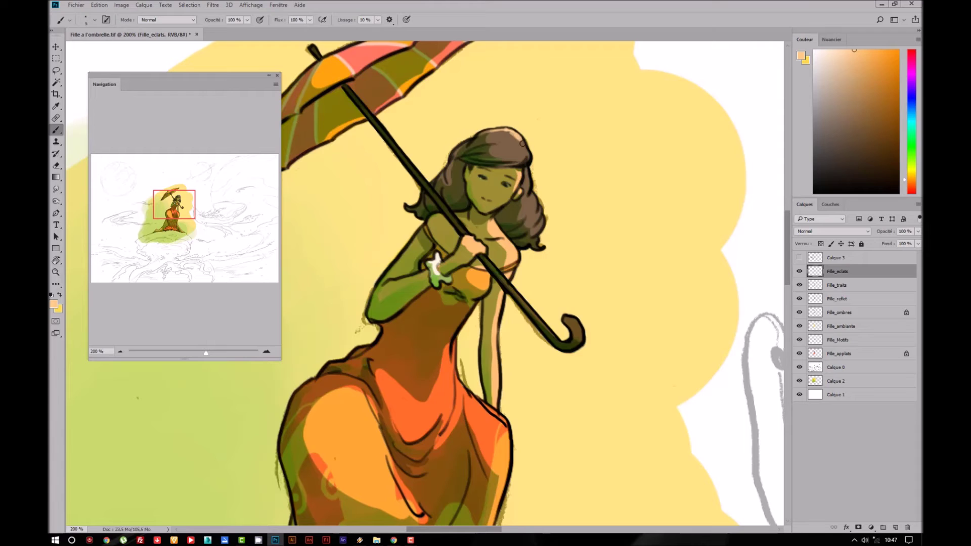
left_click_drag(513, 133, 509, 138)
key("ctrl+minus")
key("ctrl+minus")
left_click_drag(513, 346, 629, 294)
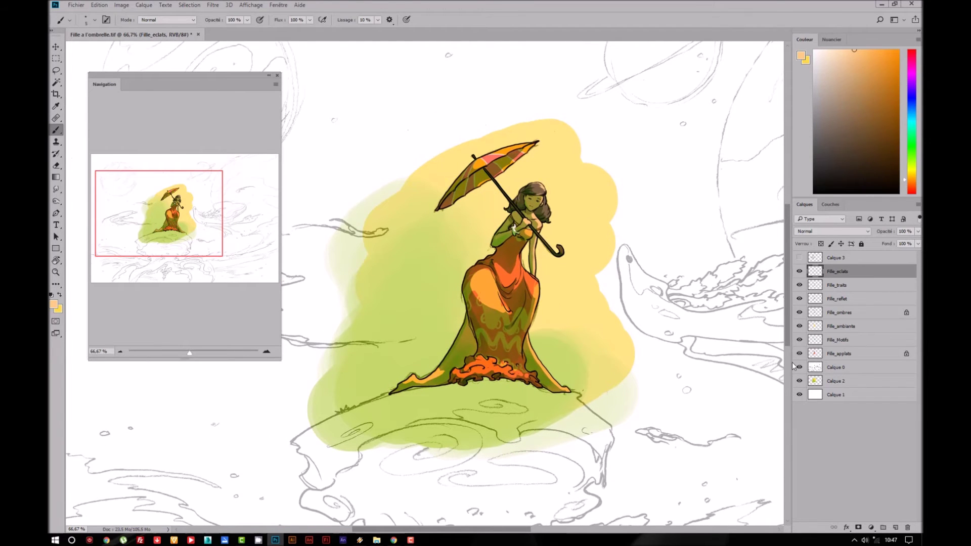
left_click(799, 258)
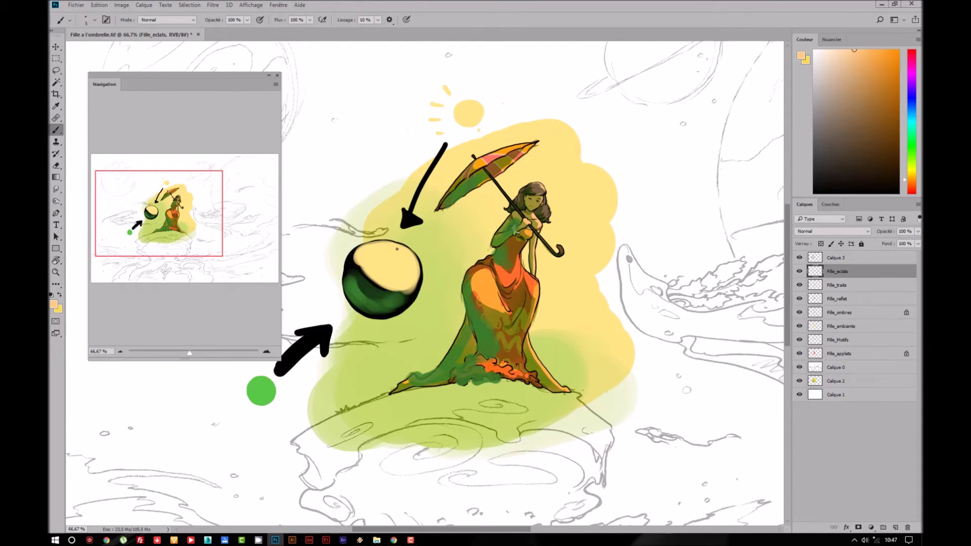
- Select Calque 3 and take the ball's pale yellow highlight as the foreground colour
left_click(840, 258)
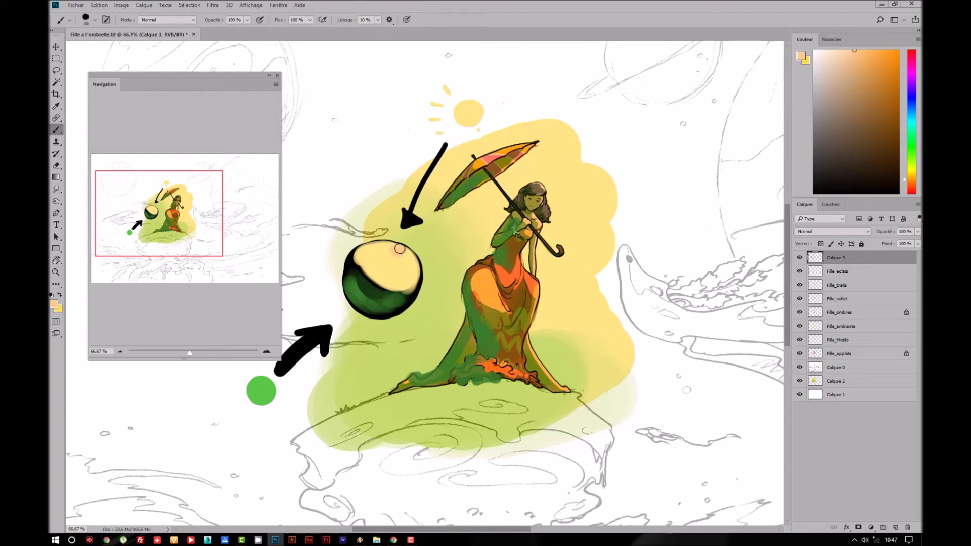
left_click(386, 257, "alt")
left_click(55, 304)
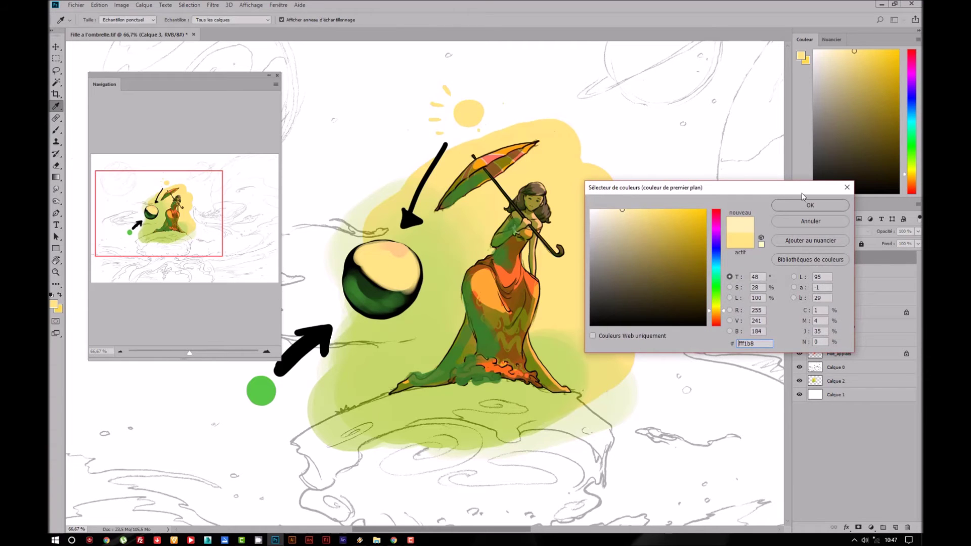
left_click(808, 206)
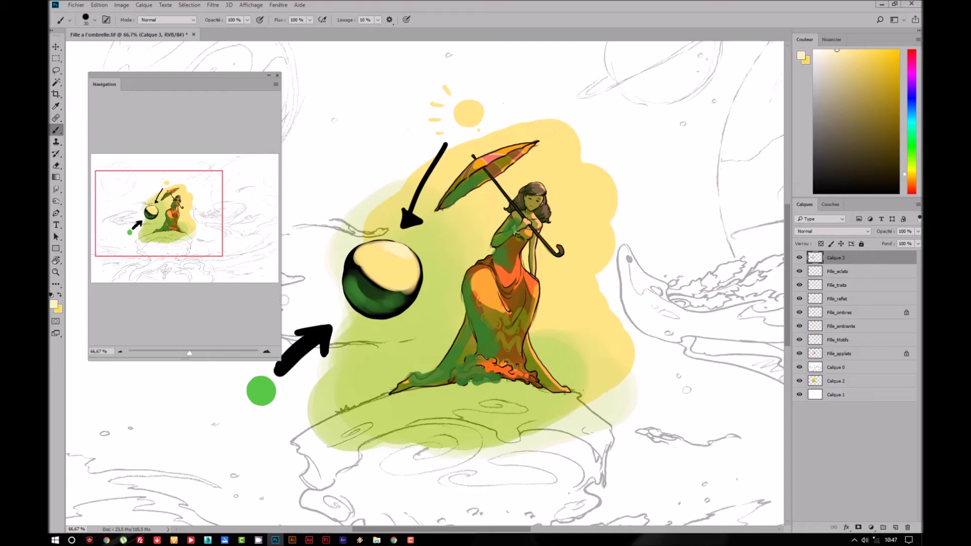
left_click(54, 303)
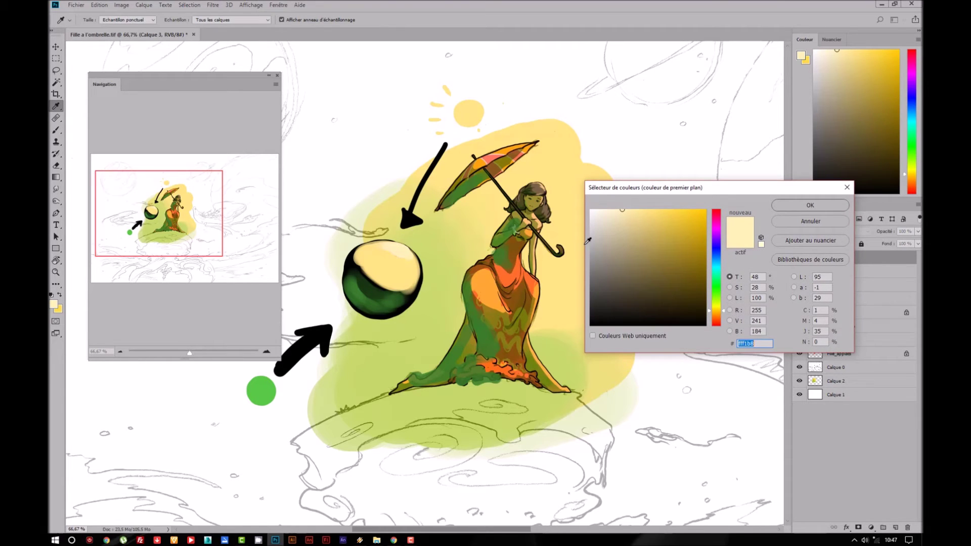
left_click(809, 206)
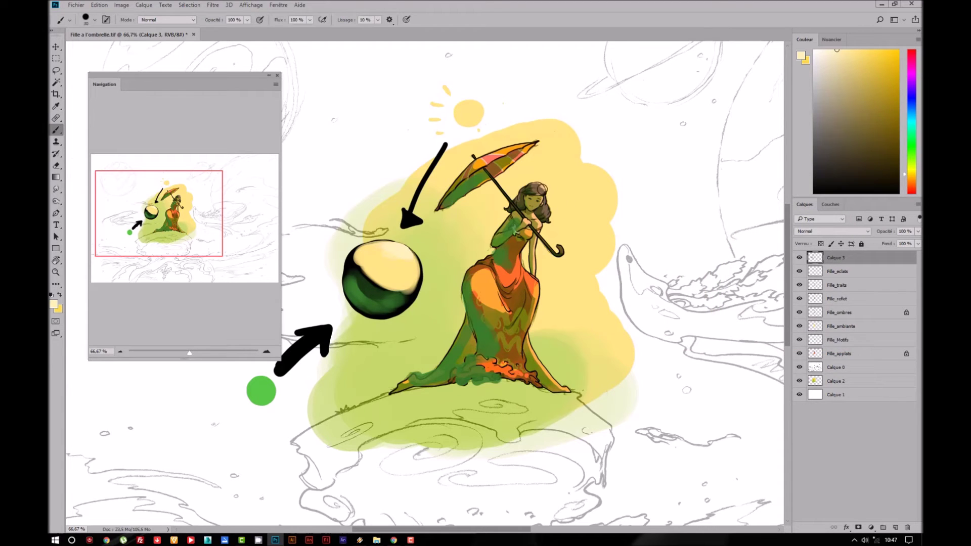
key("ctrl+plus")
key("ctrl+plus")
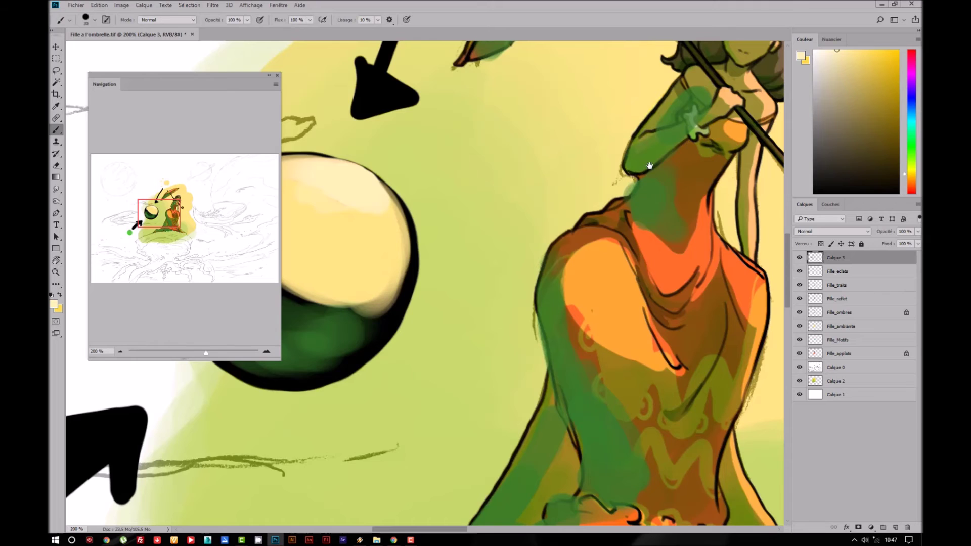
- Hide Calque 3 and, on Fille_eclats with a smaller brush, highlight hair, knuckles, umbrella hook and shaft
scroll(733, 192, "up", 3)
left_click(799, 258)
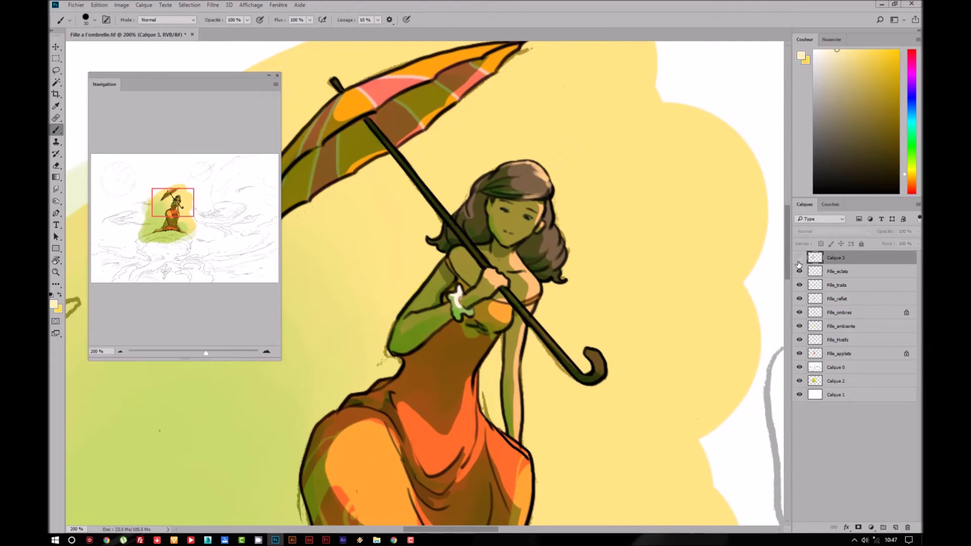
left_click(840, 271)
key("bracketleft")
key("bracketleft")
key("bracketleft")
left_click_drag(535, 166, 548, 189)
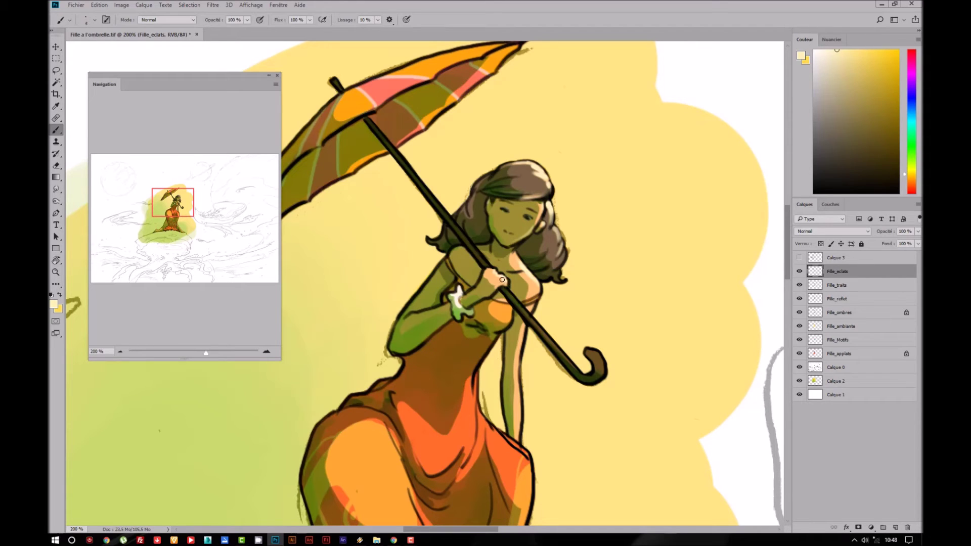
left_click_drag(504, 280, 488, 295)
left_click_drag(597, 353, 599, 355)
left_click_drag(418, 181, 401, 156)
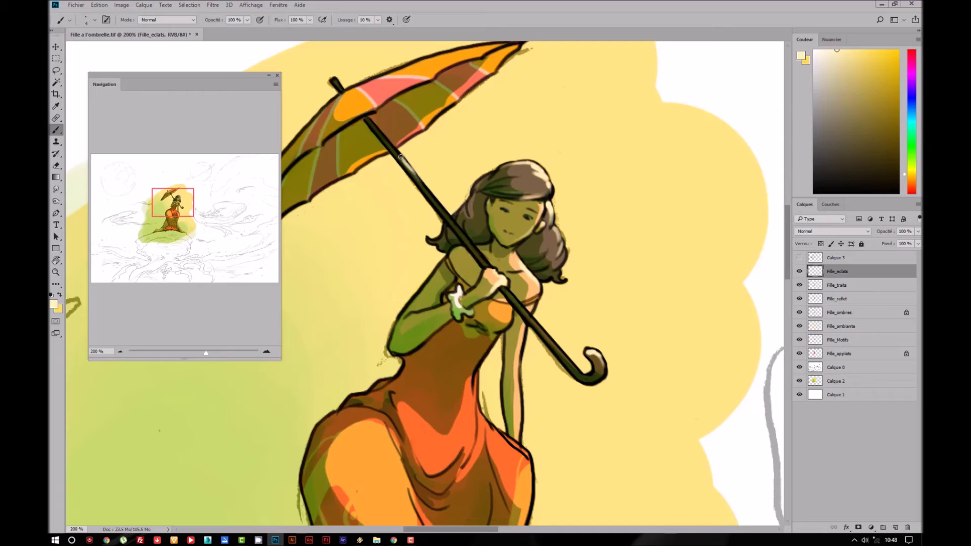
- Paint a cream highlight along the umbrella's top edge
left_click_drag(496, 126, 575, 219)
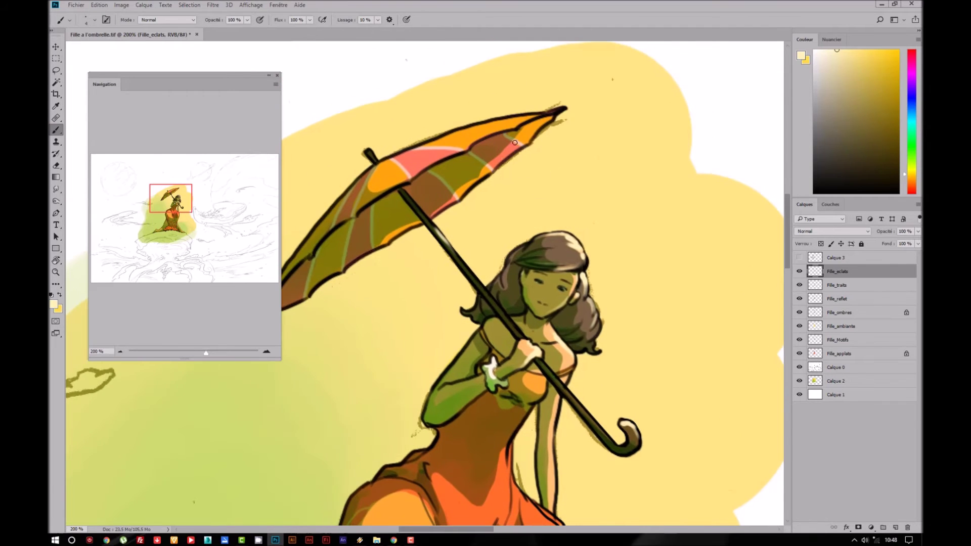
left_click_drag(469, 149, 534, 116)
mouse_move(389, 158)
left_mouse_down()
mouse_move(542, 112)
mouse_move(511, 119)
left_mouse_up()
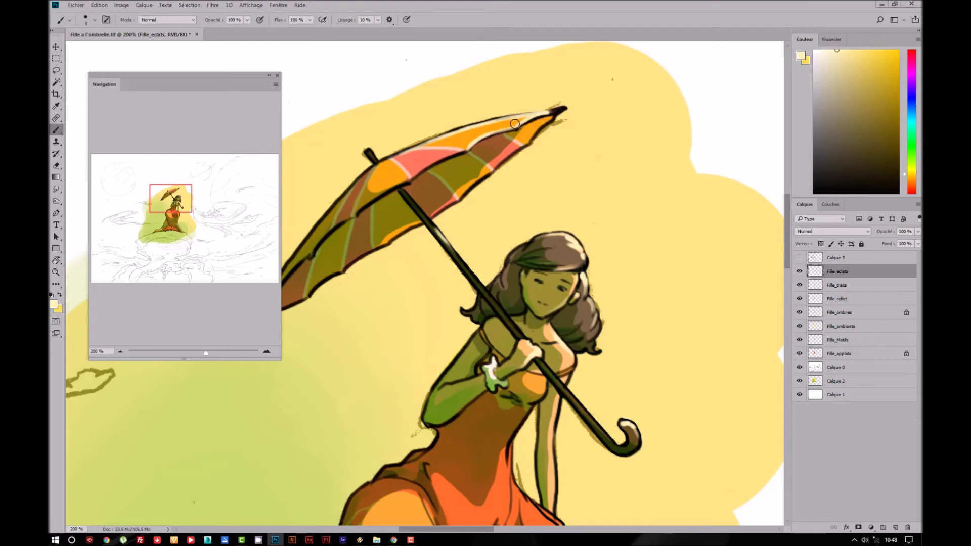
mouse_move(521, 121)
left_mouse_down()
mouse_move(478, 122)
mouse_move(553, 125)
left_mouse_up()
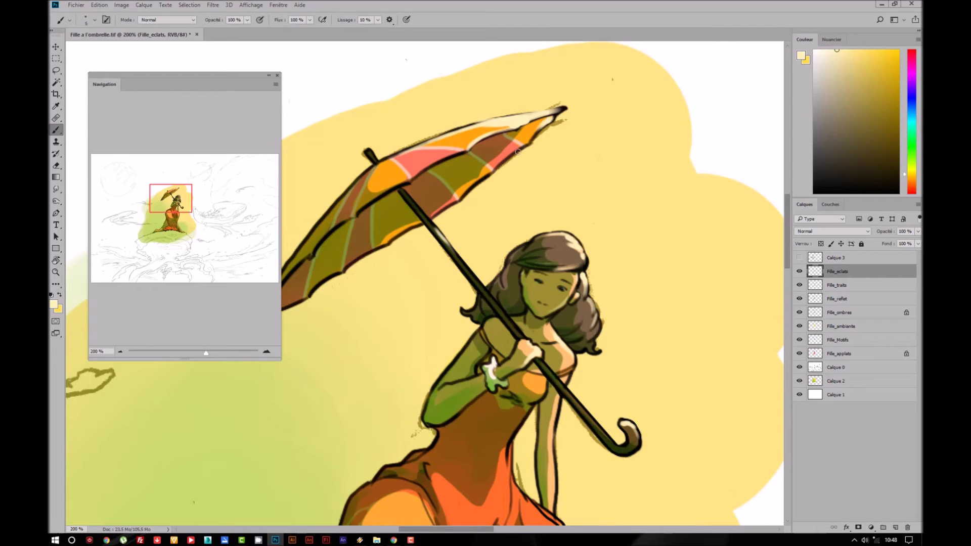
- Highlight the edge of the arm and the dress edges near the waist
left_click_drag(481, 260, 537, 230)
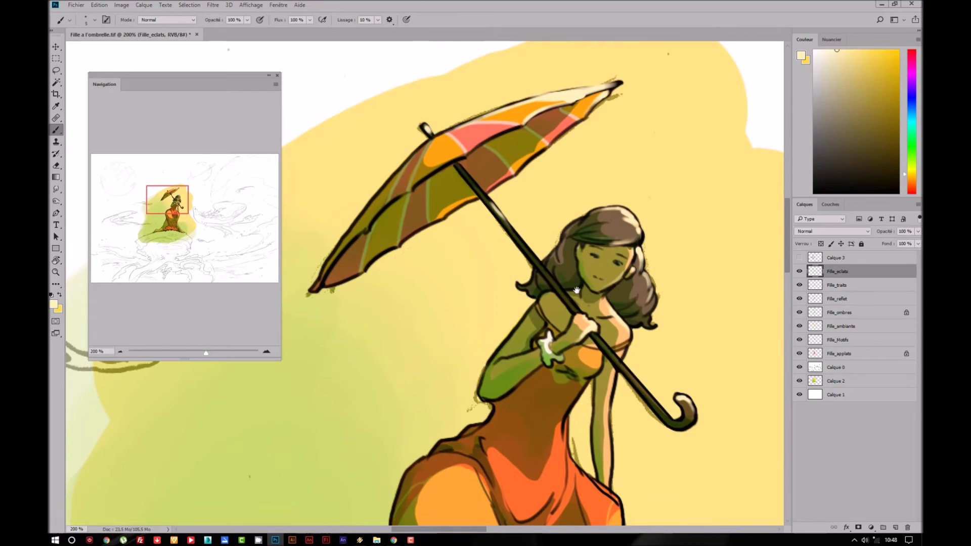
left_click_drag(579, 296, 496, 184)
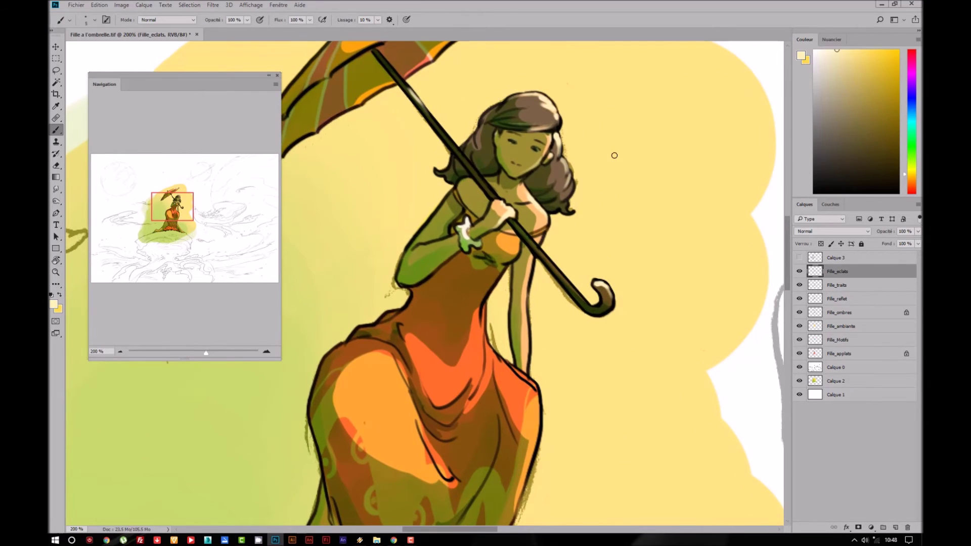
key("ctrl+plus")
mouse_move(525, 306)
left_mouse_down()
mouse_move(521, 374)
mouse_move(537, 415)
left_mouse_up()
mouse_move(495, 371)
left_mouse_down()
mouse_move(504, 409)
mouse_move(498, 373)
left_mouse_up()
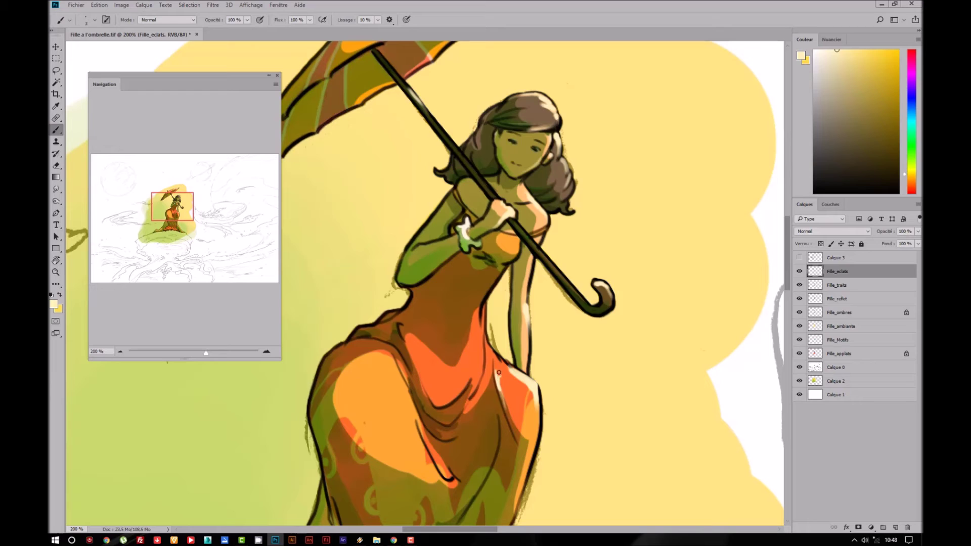
left_click_drag(481, 314, 492, 368)
- Paint highlights down the dress's right edge
left_click_drag(600, 403, 596, 268)
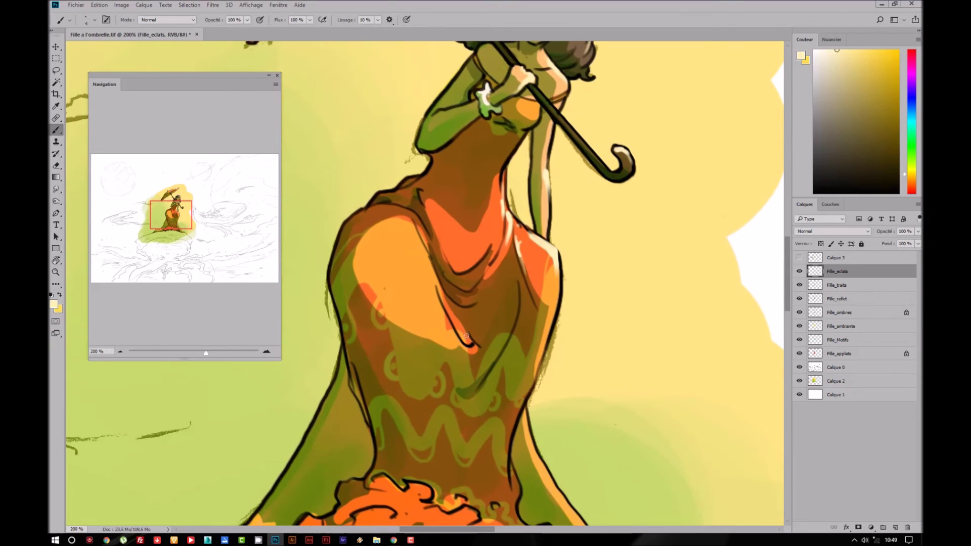
left_click_drag(454, 335, 457, 340)
left_click_drag(540, 360, 537, 374)
left_click_drag(546, 338, 519, 407)
left_click_drag(536, 374, 512, 476)
mouse_move(575, 445)
left_mouse_down("space")
mouse_move(540, 353)
mouse_move(532, 354)
mouse_move(595, 415)
left_mouse_up("space")
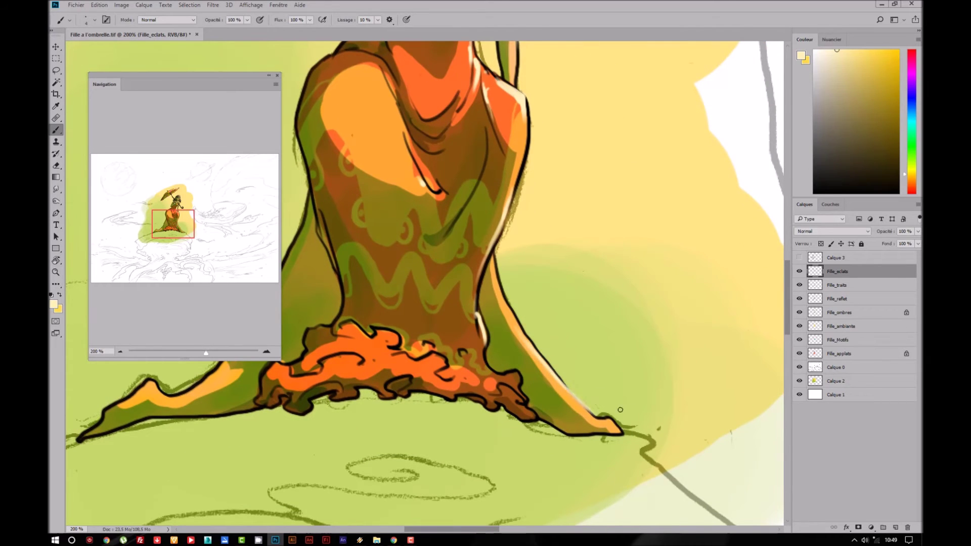
- Highlight the orange hem ruffles and the dress's left peak
mouse_move(481, 349)
left_mouse_down()
mouse_move(604, 372)
mouse_move(570, 382)
left_mouse_up()
left_click_drag(620, 403, 643, 397)
left_click_drag(564, 398, 588, 397)
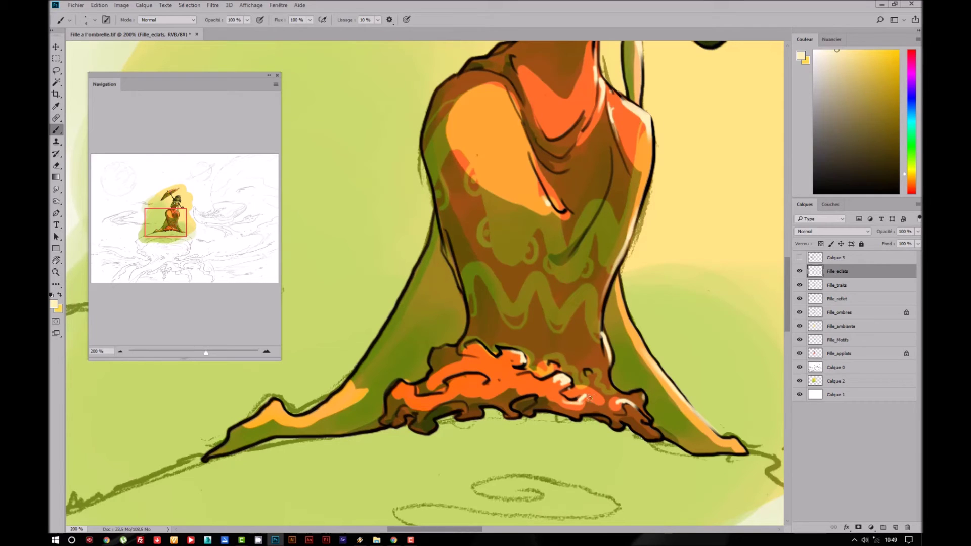
left_click_drag(477, 353, 490, 346)
mouse_move(474, 382)
left_mouse_down()
mouse_move(526, 377)
mouse_move(510, 378)
left_mouse_up()
left_click_drag(412, 384, 408, 389)
left_click_drag(274, 402, 288, 414)
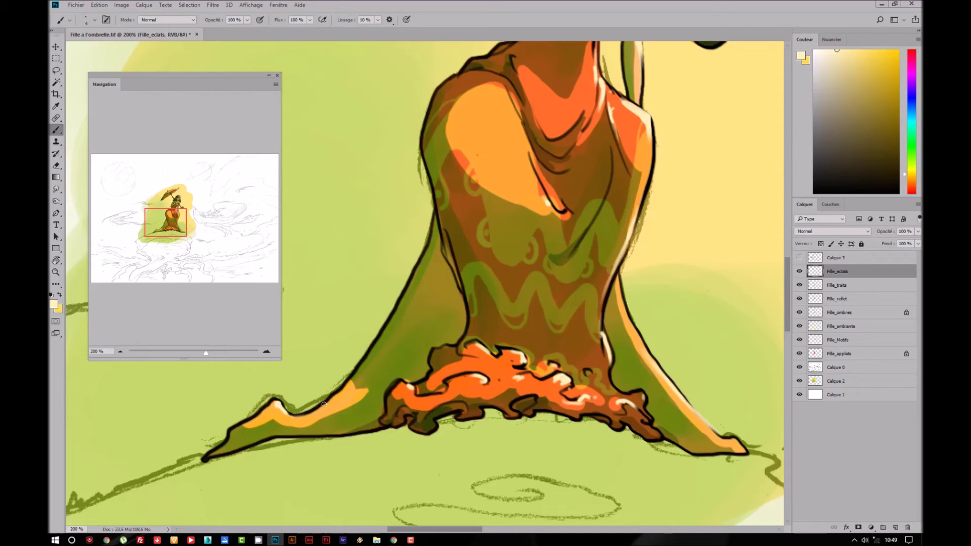
- Zoom in on the face, dab a freckle on each cheek, then return to 100%
scroll(361, 357, "down", 1)
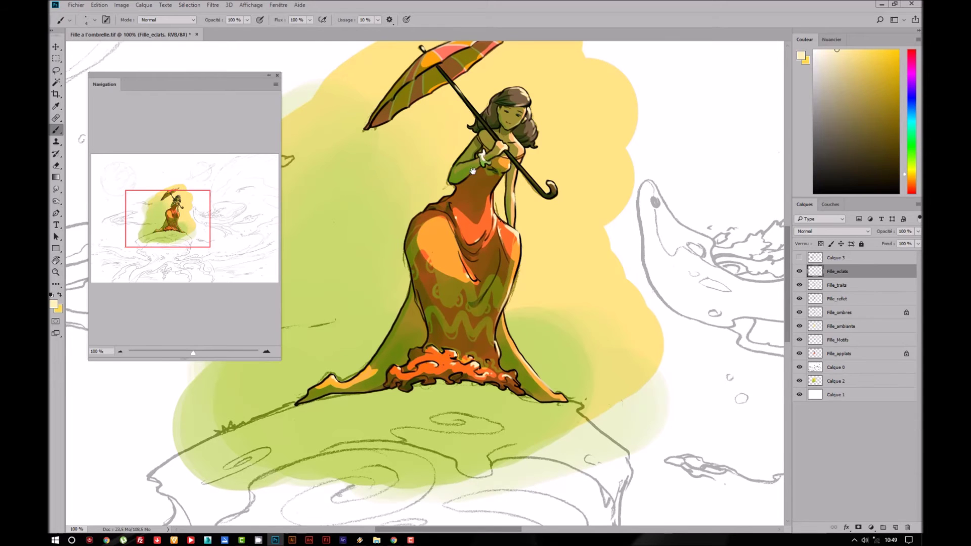
left_click_drag(473, 171, 440, 232)
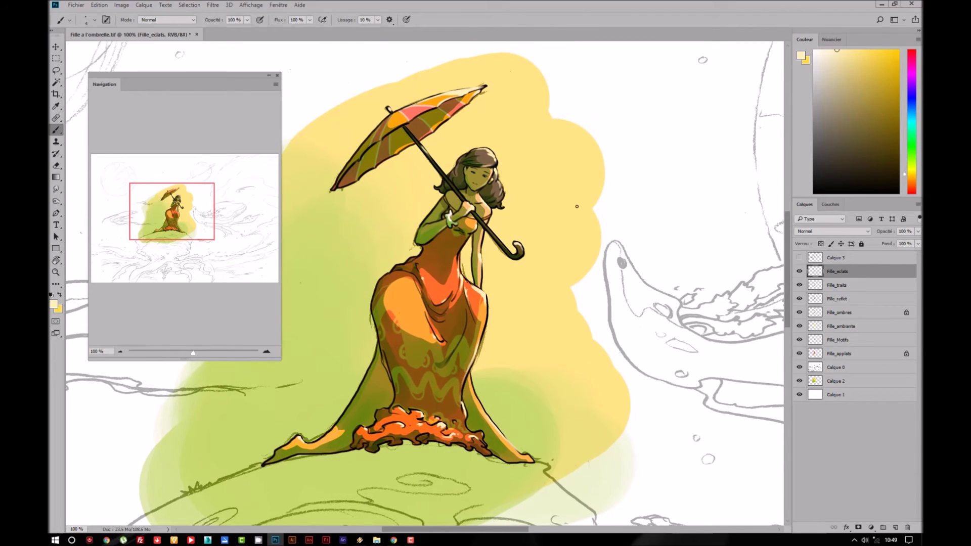
left_click_drag(503, 226, 475, 279)
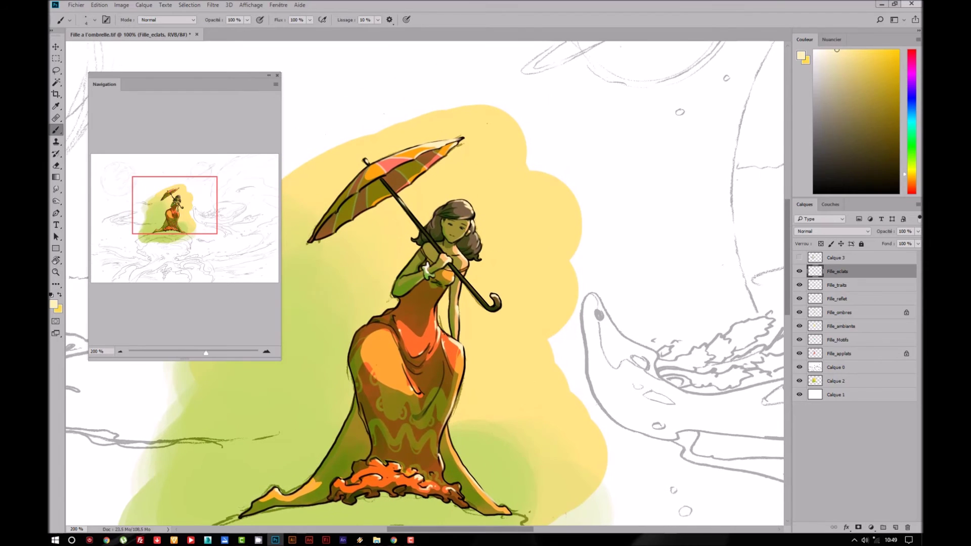
key("ctrl+plus")
key("ctrl+plus")
left_click_drag(504, 112, 450, 174)
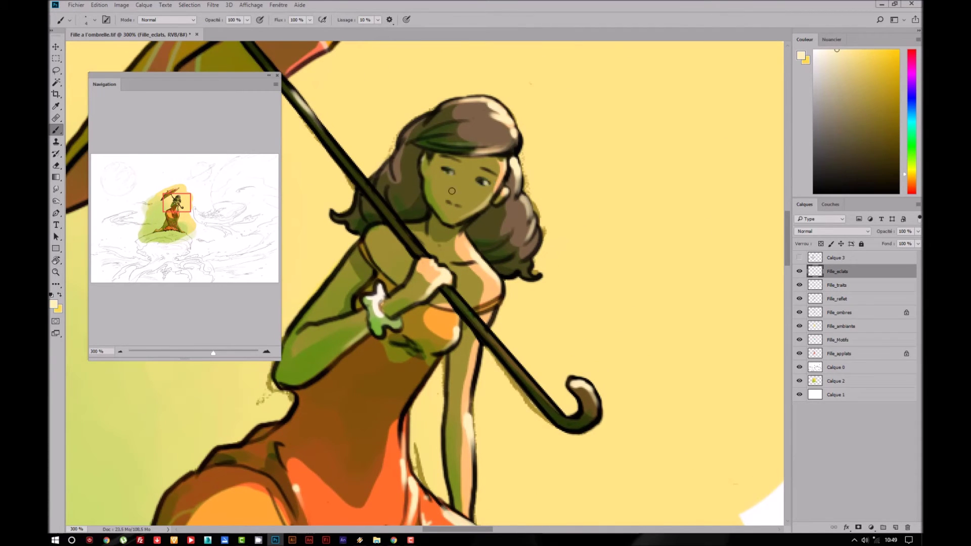
left_click(444, 182)
left_click(478, 189)
key("ctrl+1")
mouse_move(483, 279)
left_mouse_down()
mouse_move(549, 174)
mouse_move(596, 221)
mouse_move(585, 252)
mouse_move(514, 277)
mouse_move(514, 260)
mouse_move(527, 330)
mouse_move(531, 238)
left_mouse_up()
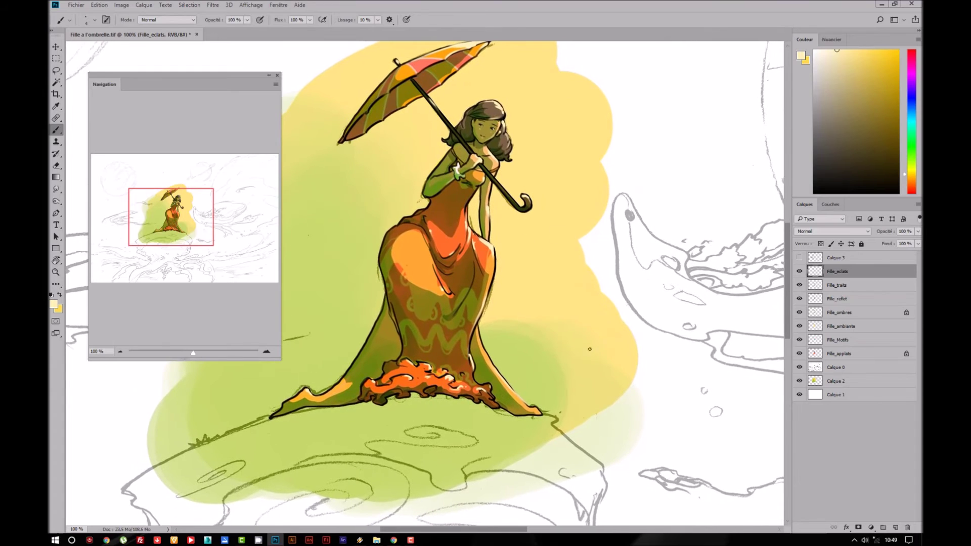
- Pick a brighter yellow-green from the drawing's olive and highlight the wrist bracelet
left_click(364, 350, "alt")
key("i")
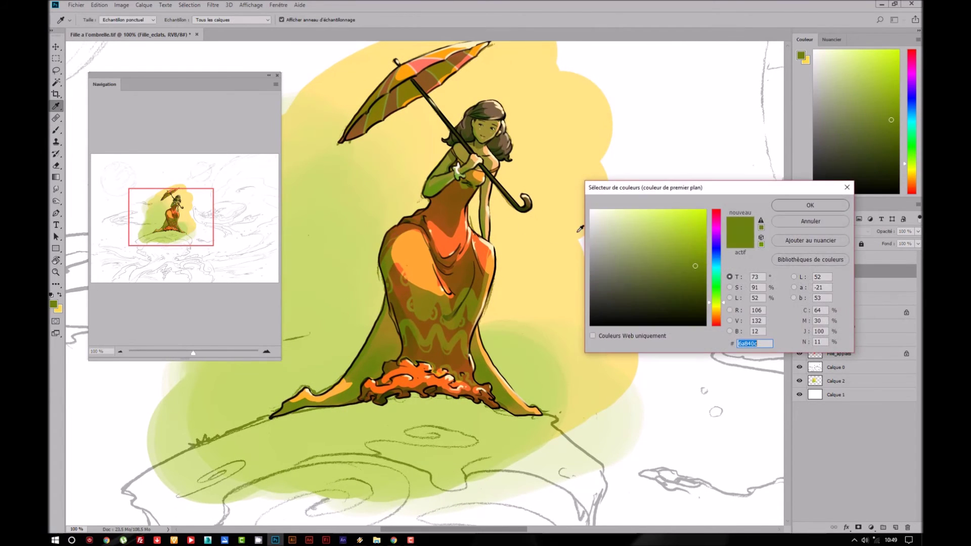
left_click_drag(701, 231, 695, 229)
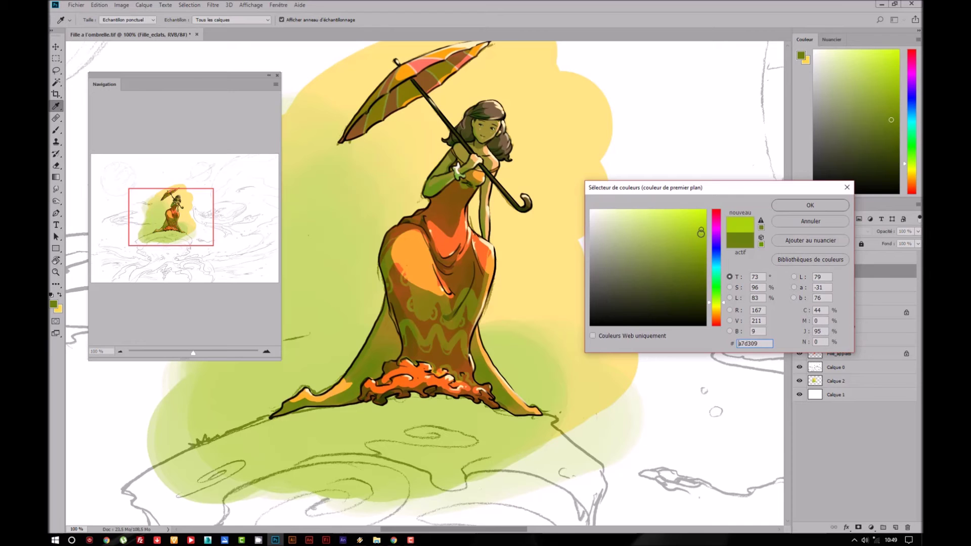
left_click(810, 204)
scroll(472, 240, "up", 3)
scroll(448, 207, "up", 1, "alt")
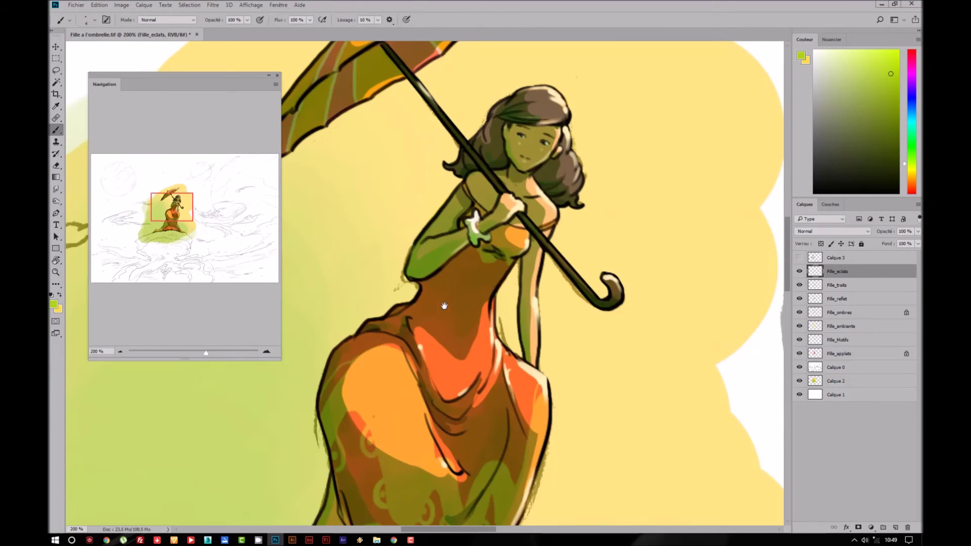
key("bracketleft")
key("bracketright")
key("bracketright")
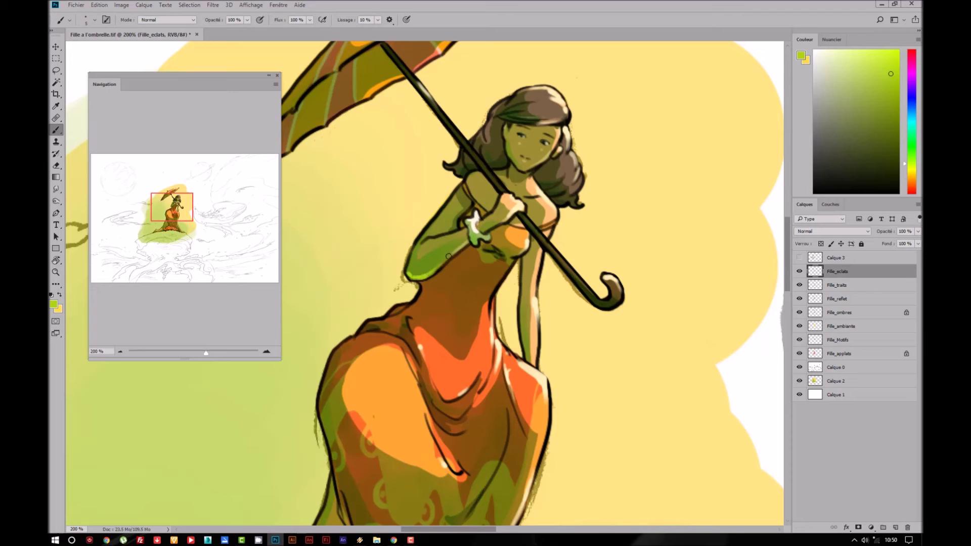
key("bracketleft")
mouse_move(469, 226)
left_mouse_down()
mouse_move(431, 221)
mouse_move(449, 202)
left_mouse_up()
- Paint a green rim light down the dress's left edge, hide Calque 0, and brighten the ruffle
mouse_move(344, 395)
left_mouse_down()
mouse_move(358, 259)
mouse_move(333, 266)
mouse_move(342, 306)
left_mouse_up()
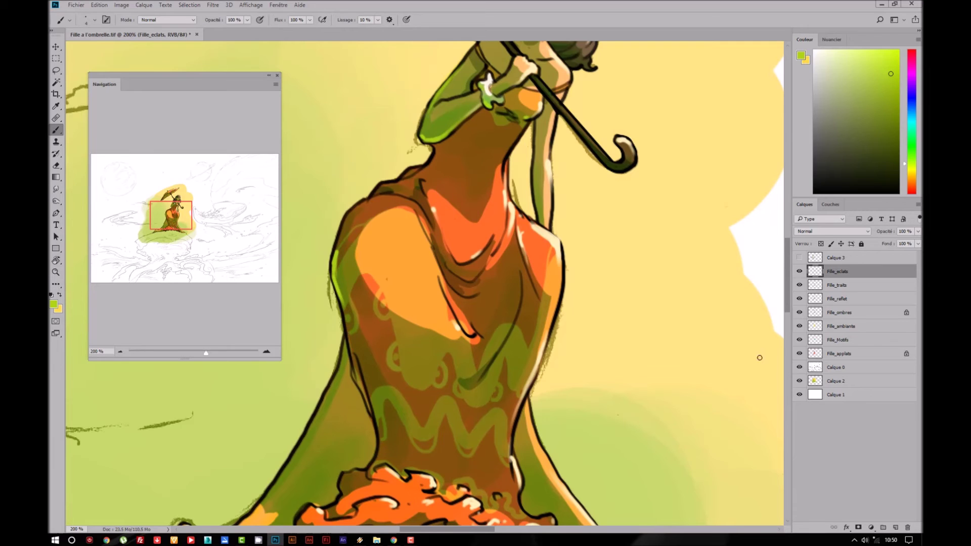
left_click(799, 367)
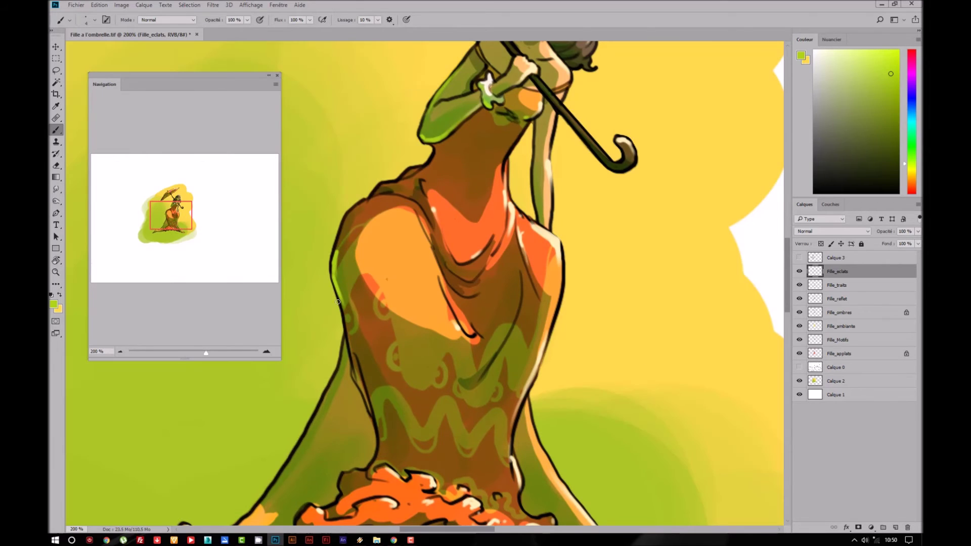
left_click_drag(342, 301, 342, 334)
key("ctrl+minus")
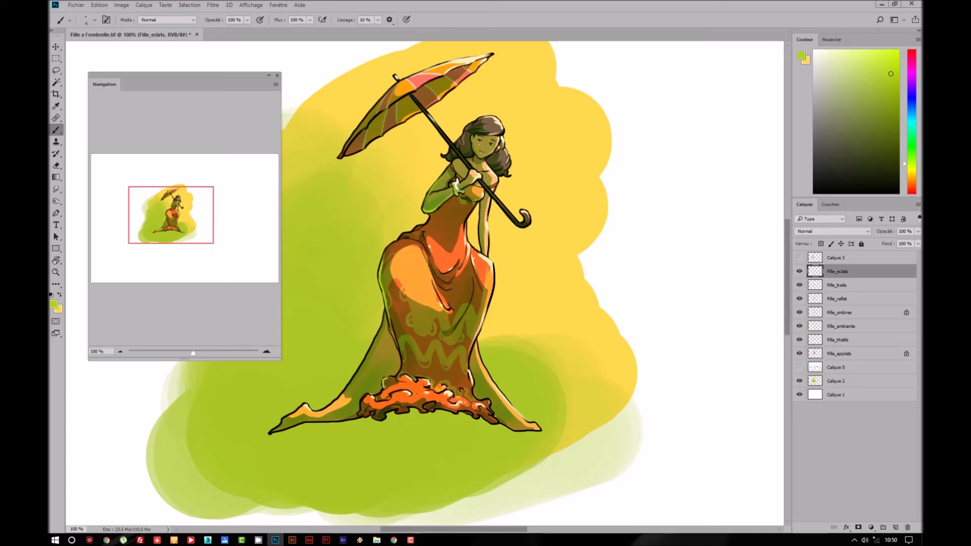
mouse_move(361, 402)
left_mouse_down()
mouse_move(382, 397)
mouse_move(404, 411)
left_mouse_up()
- Highlight the umbrella's lower-left rim and the dress's lower-left edge
left_click_drag(351, 144, 403, 97)
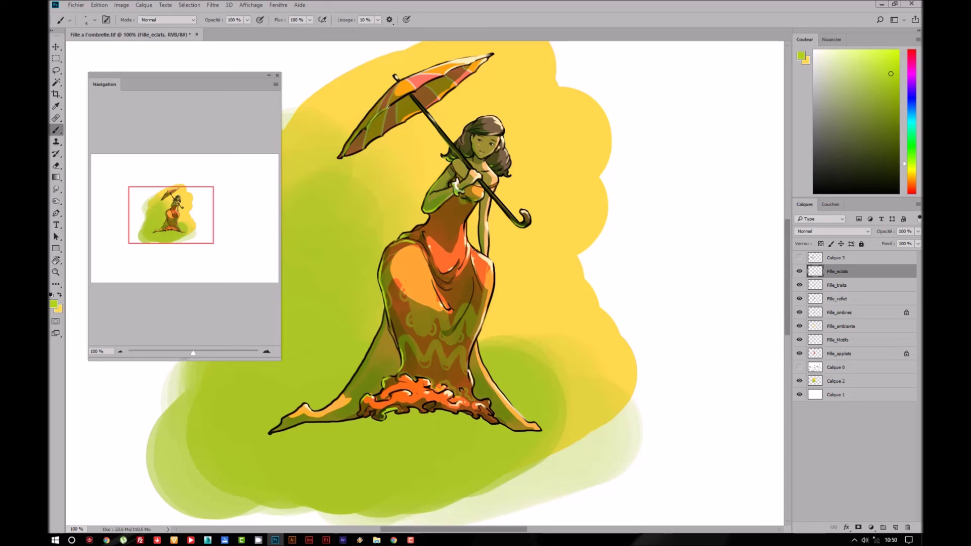
left_click_drag(343, 157, 406, 122)
left_click_drag(341, 154, 356, 129)
left_click_drag(422, 367, 463, 255)
left_click_drag(363, 297, 410, 238)
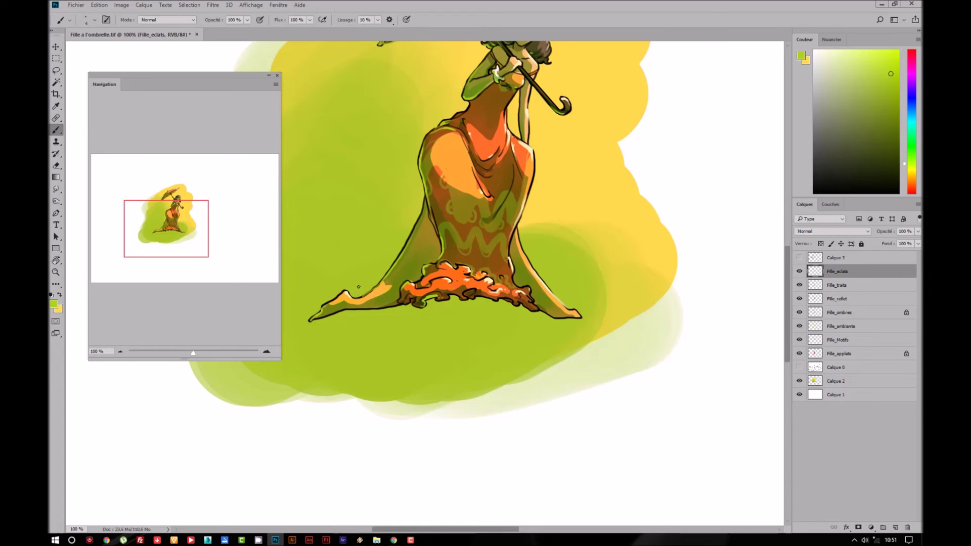
- Touch up the hem ruffle and add a light highlight across the hair
key("bracketright")
key("bracketright")
key("bracketright")
key("bracketright")
key("bracketright")
key("bracketright")
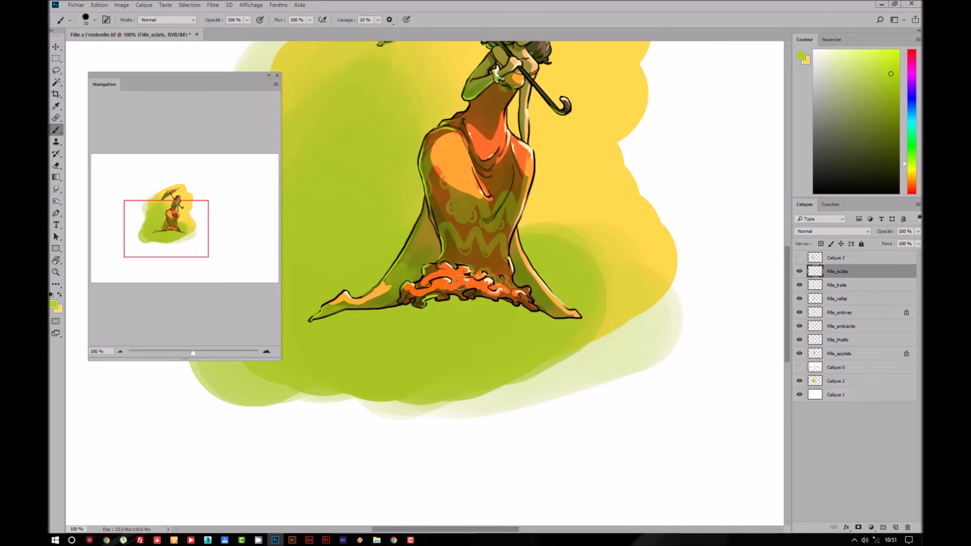
left_click_drag(404, 290, 427, 286)
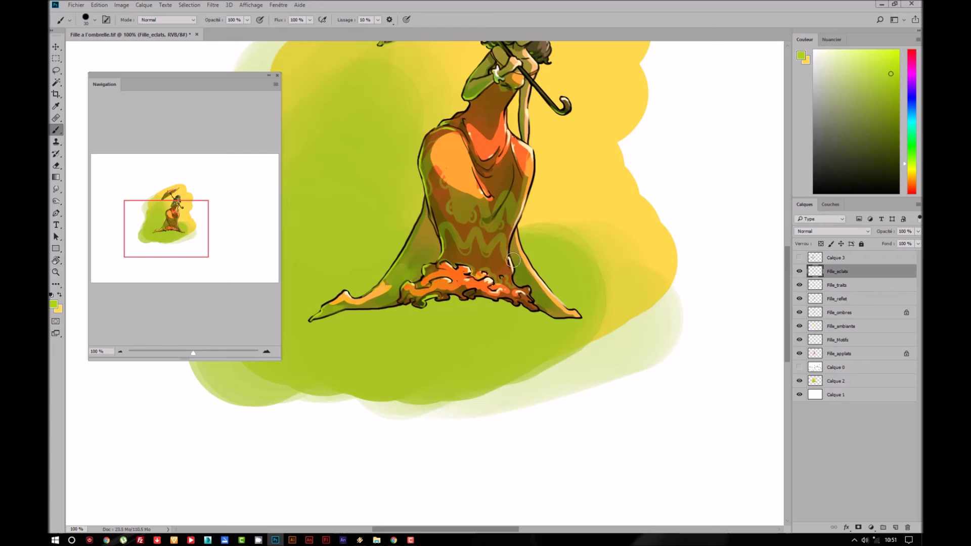
mouse_move(492, 223)
left_mouse_down()
mouse_move(455, 329)
mouse_move(468, 314)
left_mouse_up()
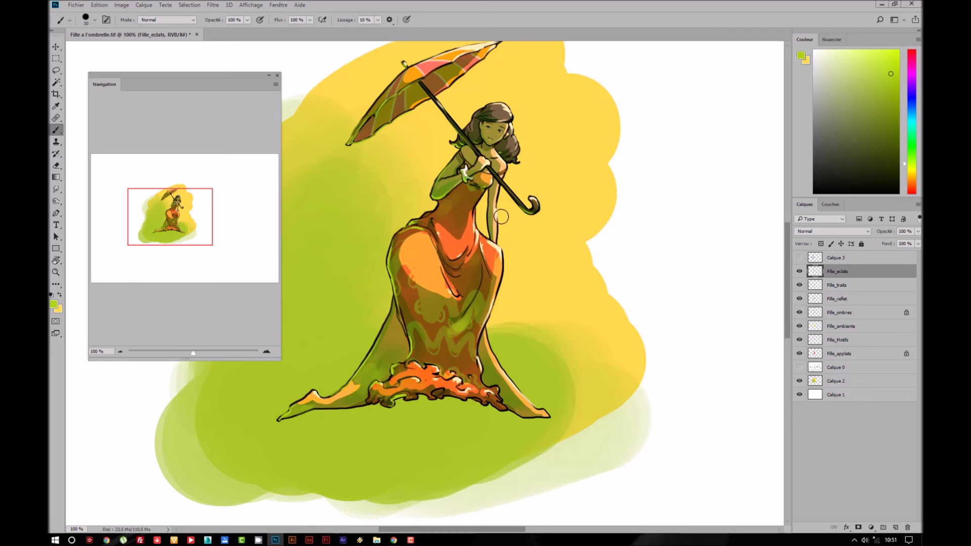
left_click_drag(511, 194, 514, 209)
key("bracketleft")
key("bracketleft")
key("bracketleft")
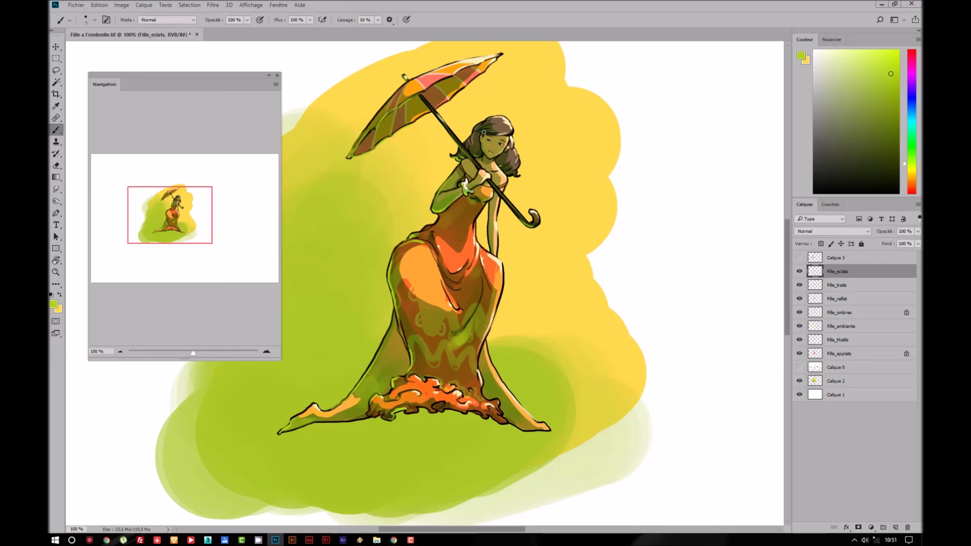
left_click_drag(481, 134, 495, 132)
key("ctrl+minus")
key("ctrl+minus")
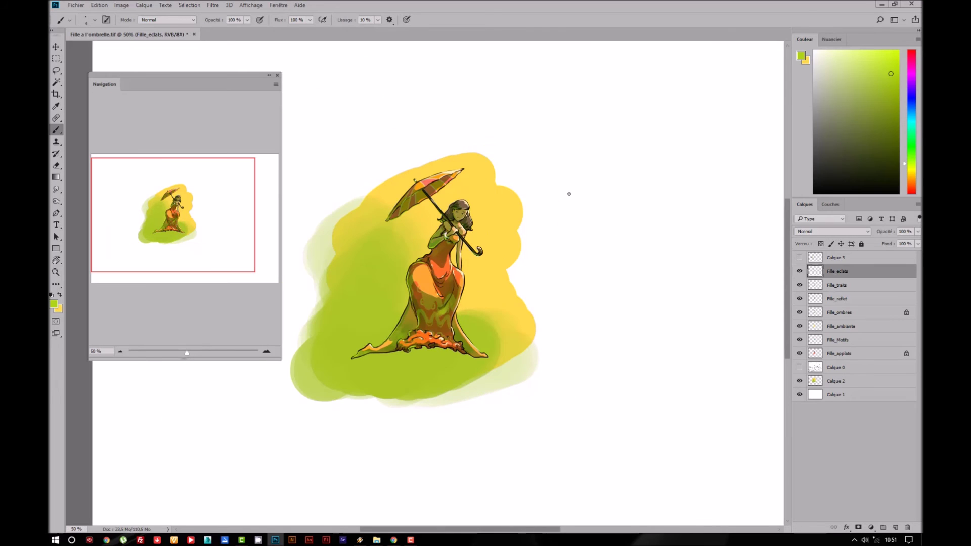
key("ctrl+plus")
key("ctrl+plus")
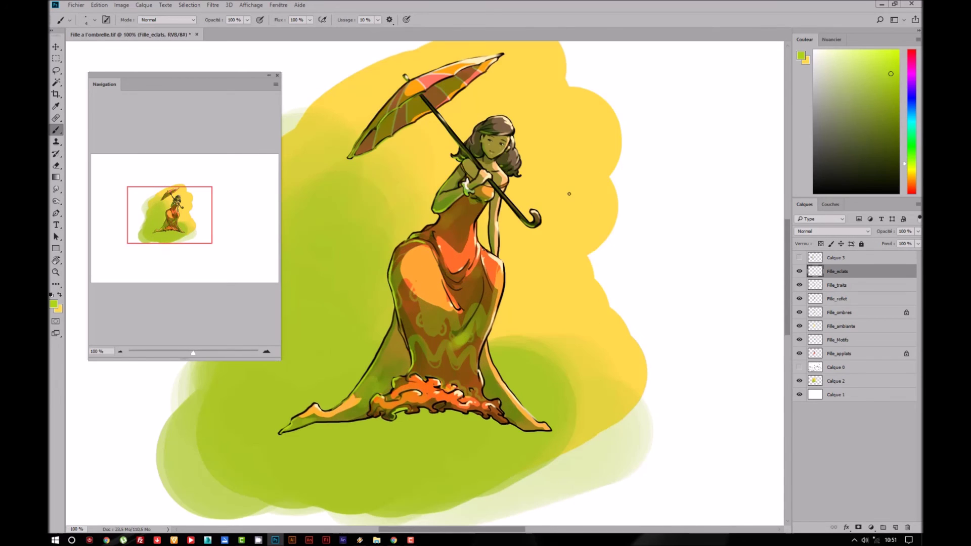
scroll(538, 179, "up", 2)
- Lower Fille_eclats opacity to about 75%, then lock transparent pixels on Fille_traits
left_click(918, 232)
left_click_drag(914, 236, 909, 242)
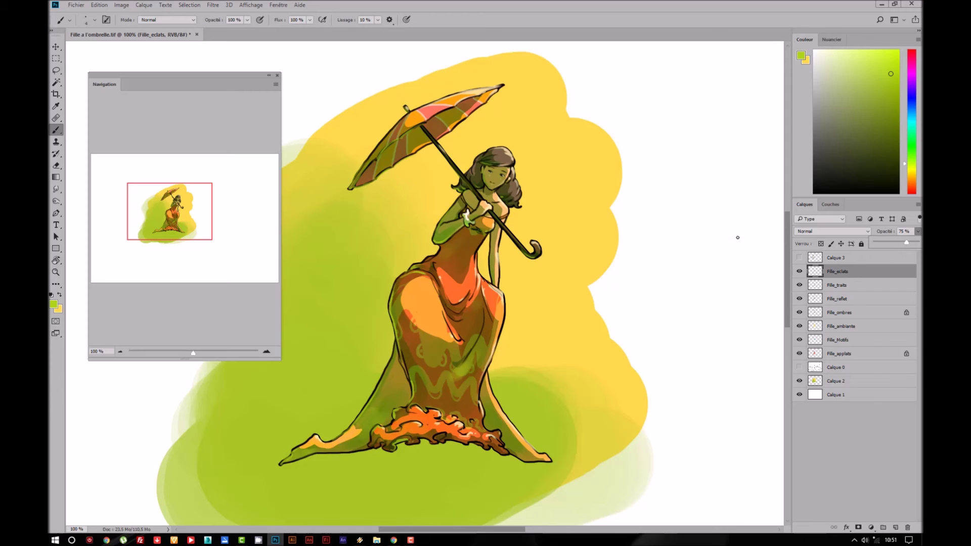
left_click(57, 58)
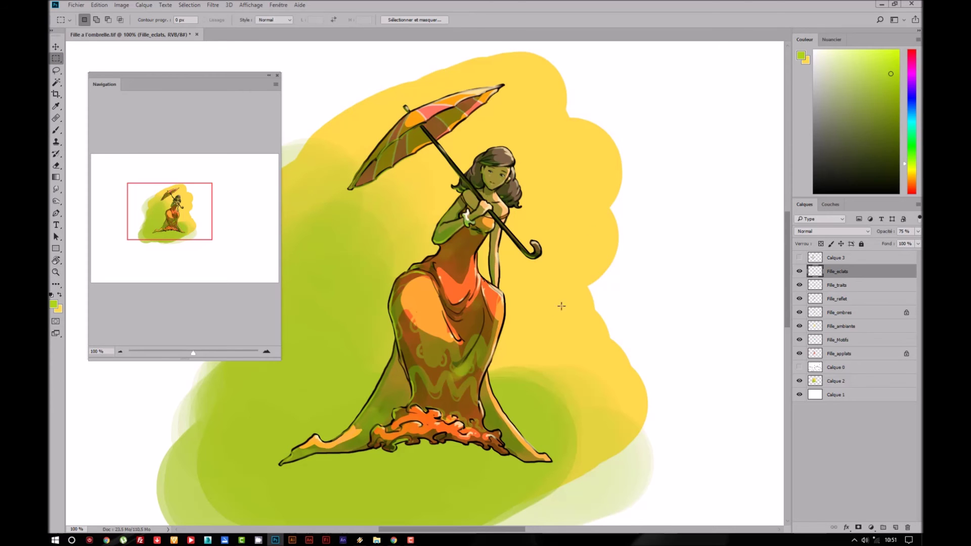
left_click_drag(526, 245, 500, 232)
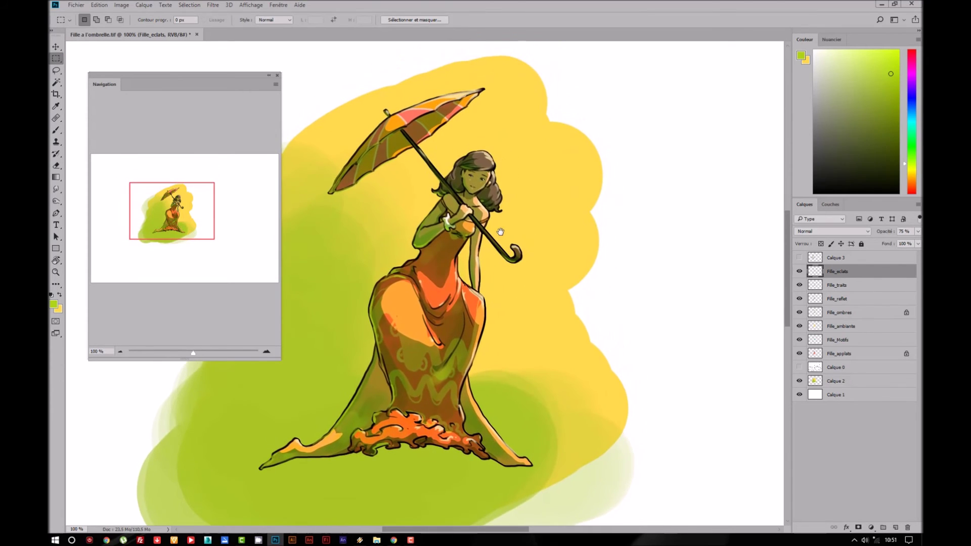
key("ctrl+minus")
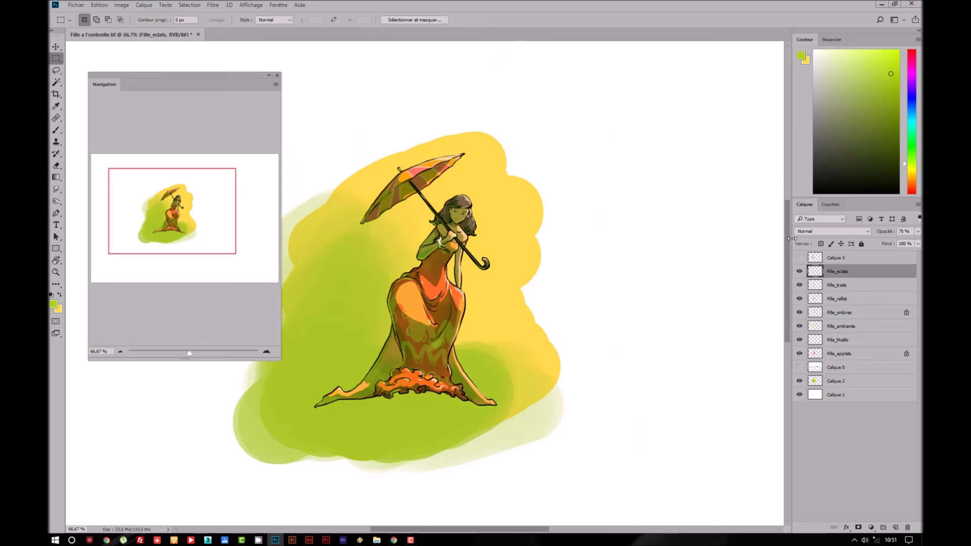
left_click(862, 285)
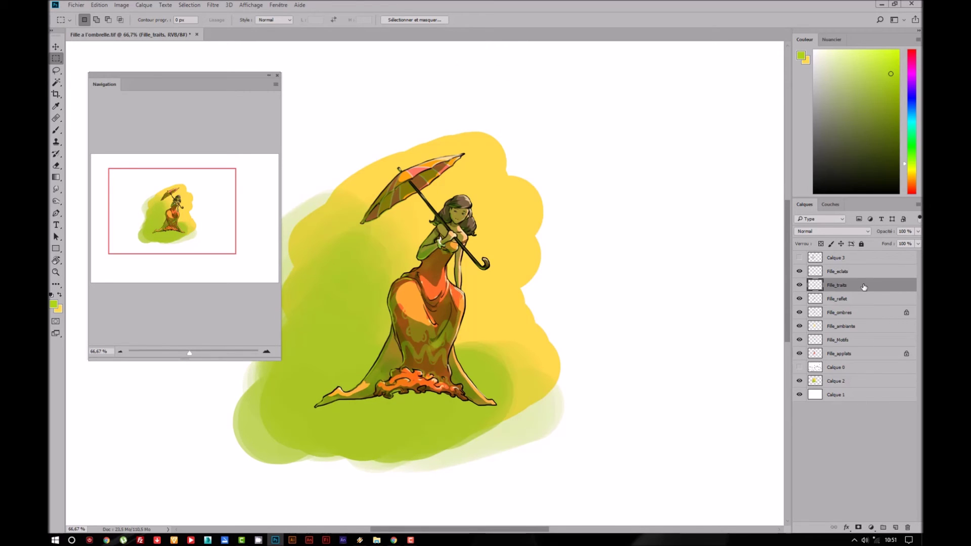
left_click(821, 244)
- Colorize the Fille_traits line art warm reddish-brown with Teinte/Saturation, raising saturation and lightness
left_click(122, 5)
mouse_move(130, 28)
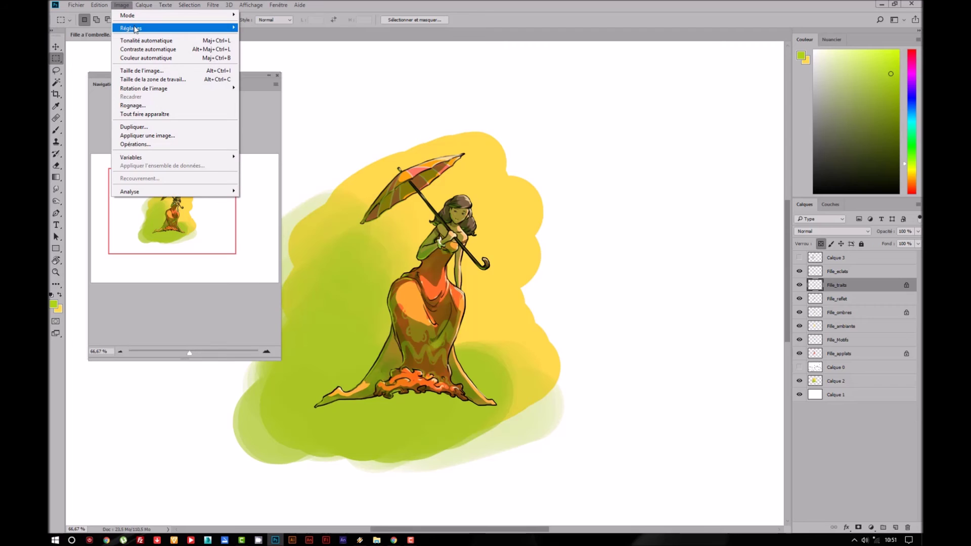
left_click(283, 78)
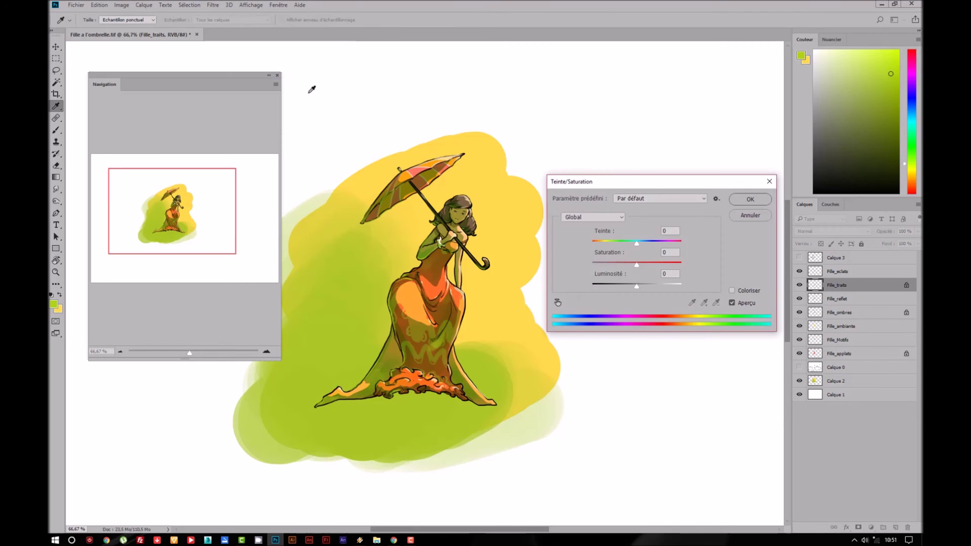
left_click_drag(641, 183, 620, 157)
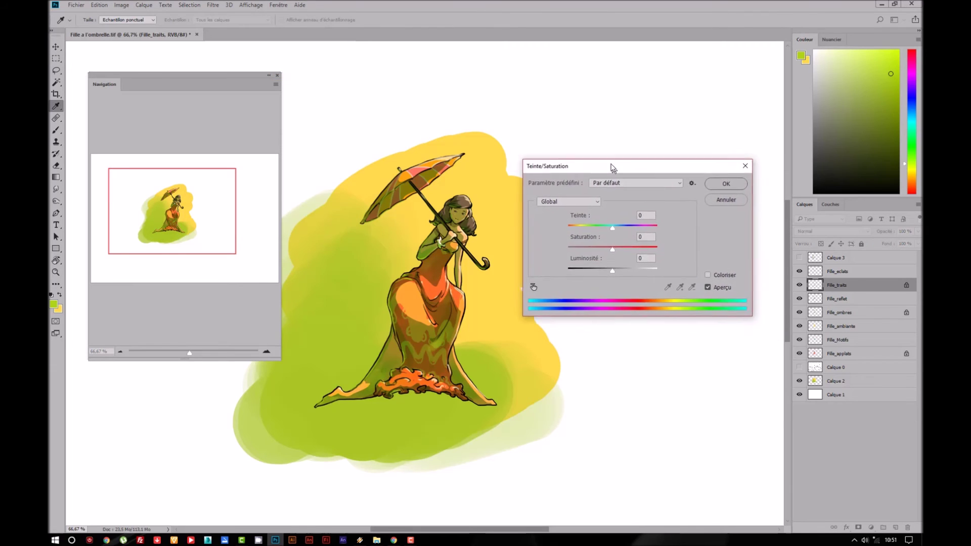
left_click(711, 265)
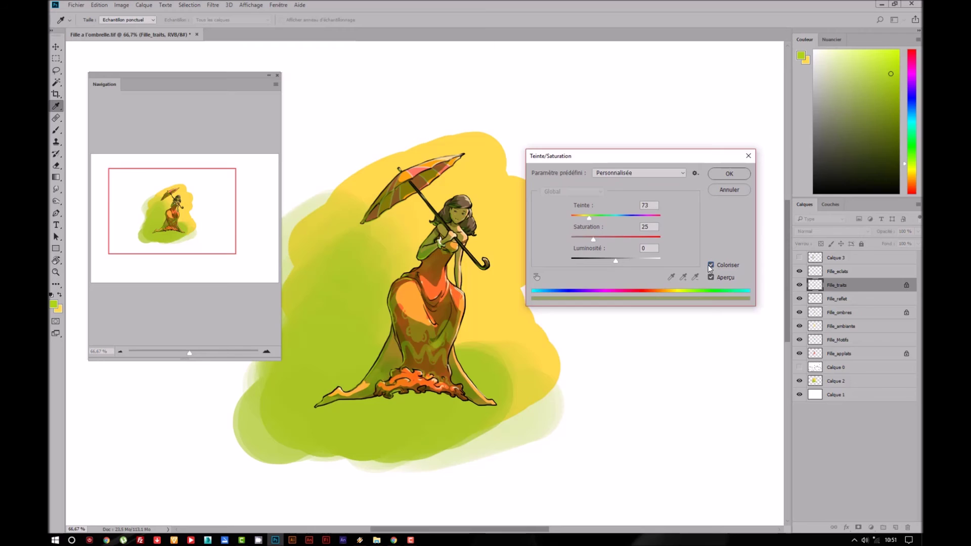
left_click_drag(616, 261, 621, 262)
left_click(610, 239)
mouse_move(615, 238)
left_mouse_down()
mouse_move(634, 240)
mouse_move(624, 219)
mouse_move(578, 216)
left_mouse_up()
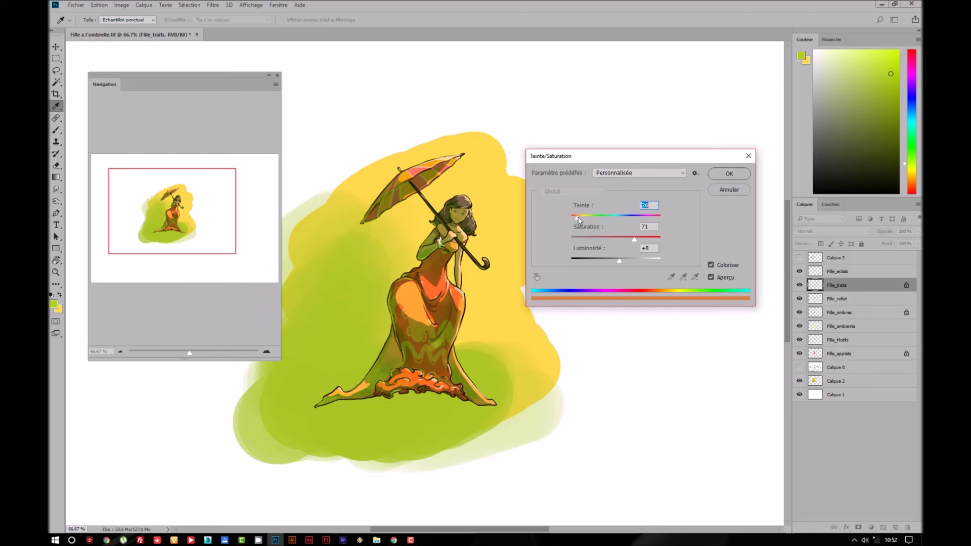
left_click(727, 177)
key("m")
key("ctrl+1")
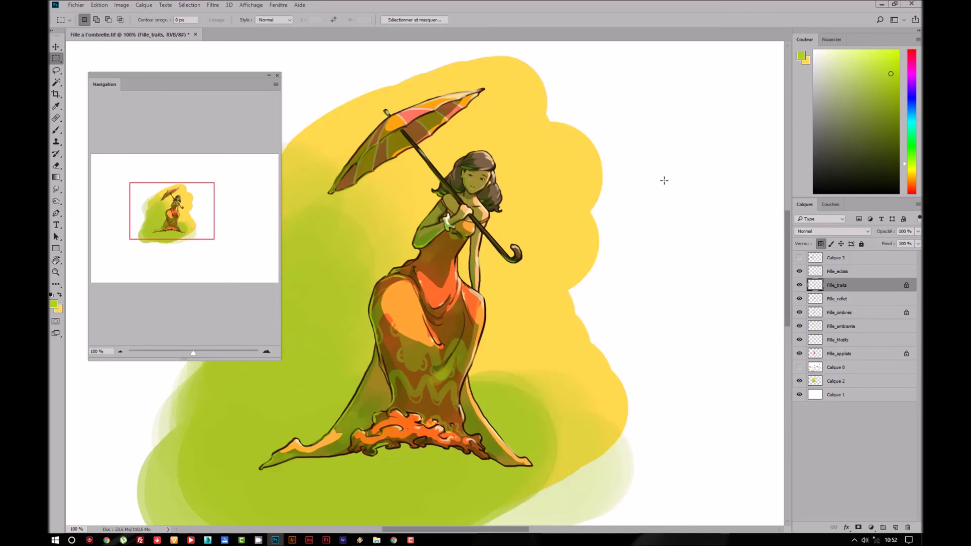
- Zoom in on the upper figure and make Fille_eclats active with default colours and a smaller brush
key("ctrl+plus")
scroll(607, 203, "up", 4)
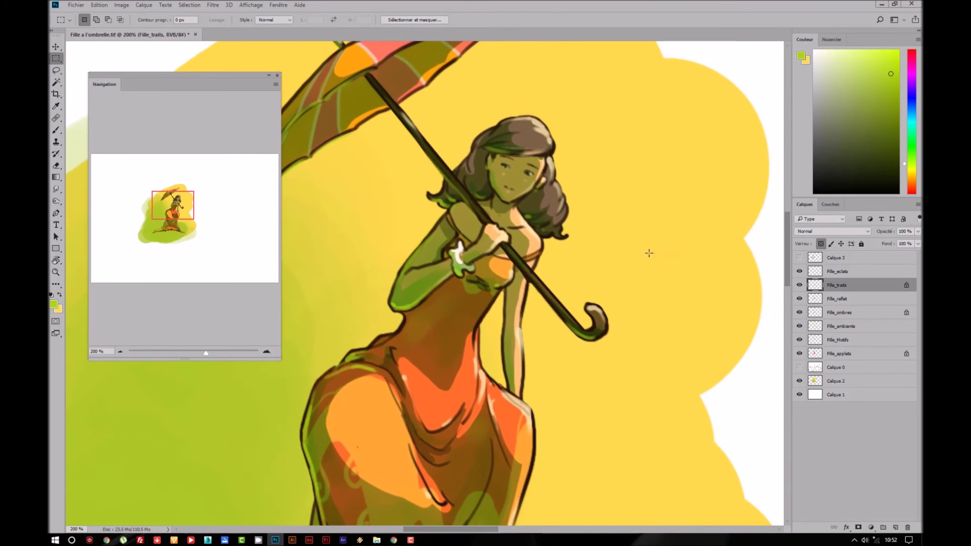
key("alt+bracketright")
key("d")
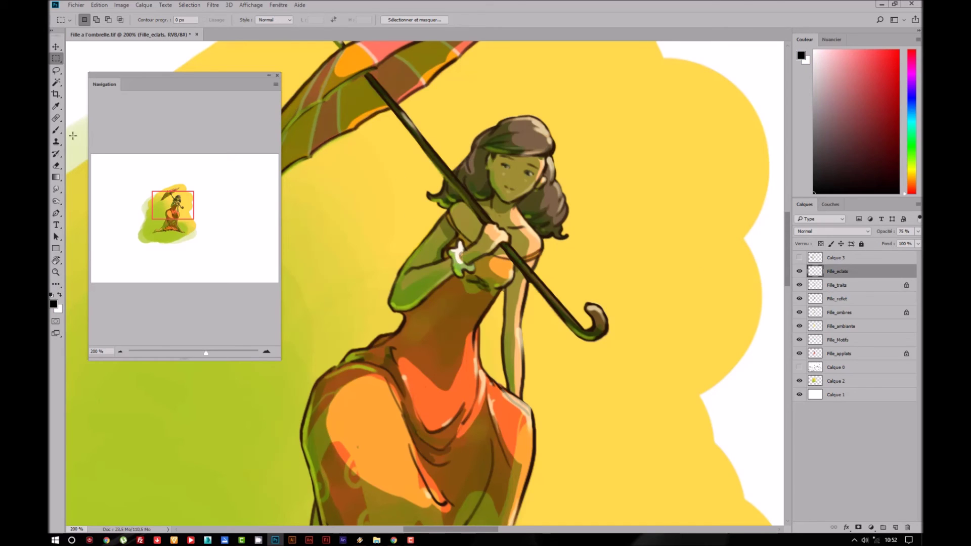
key("b")
key("bracketleft")
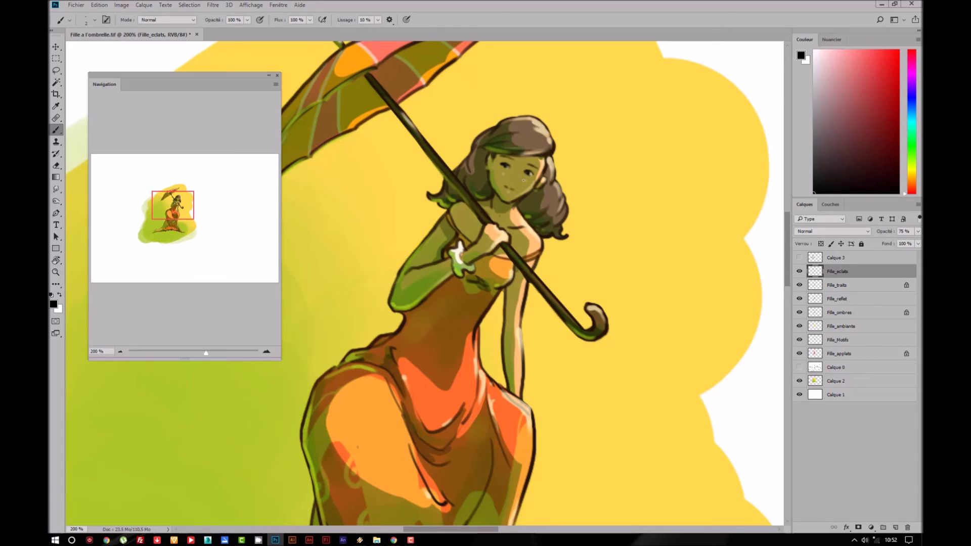
- Set the foreground colour to a pale pink and enlarge the brush
key("x")
left_click(53, 303)
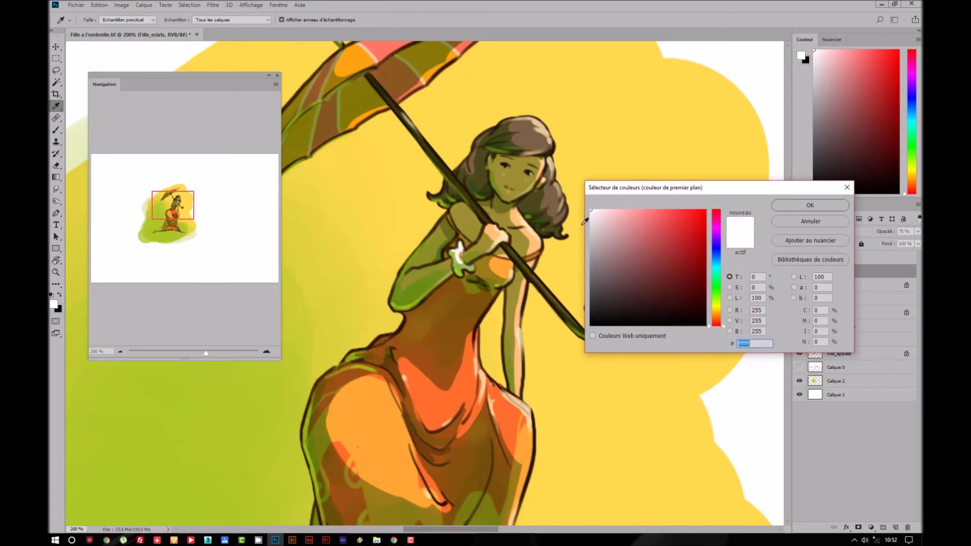
left_click(627, 212)
key("Return")
key("b")
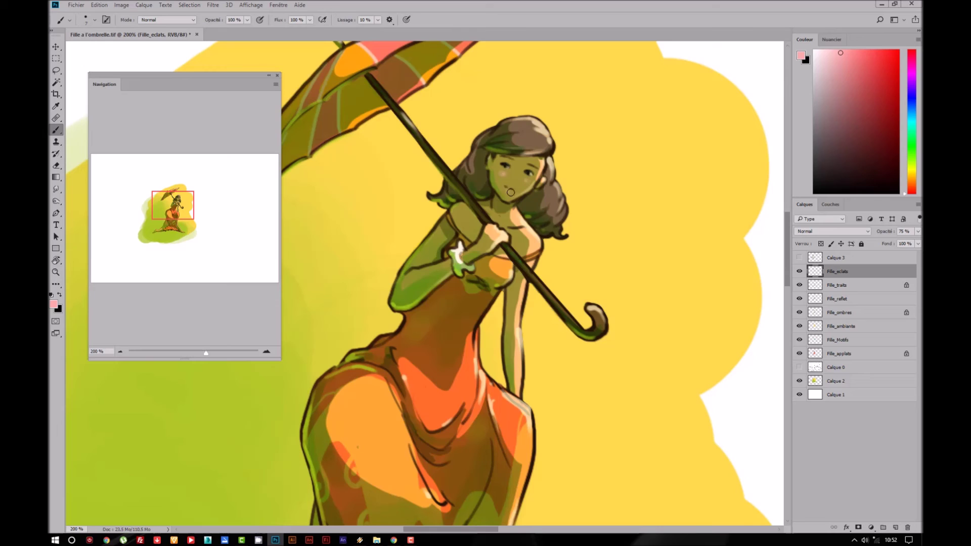
key("bracketright")
- Zoom out to review the whole illustration, then select the Fille_traits layer
left_click_drag(540, 398, 548, 223)
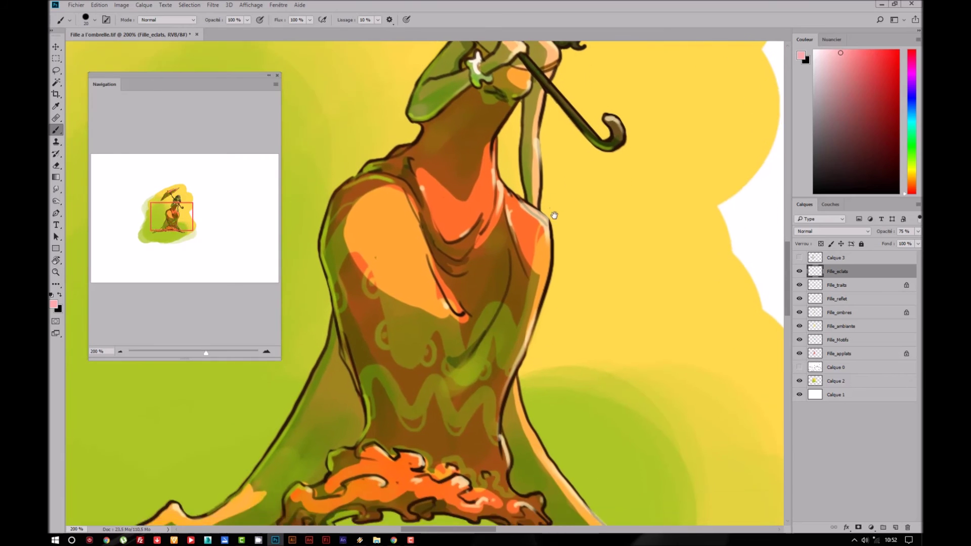
key("ctrl+minus")
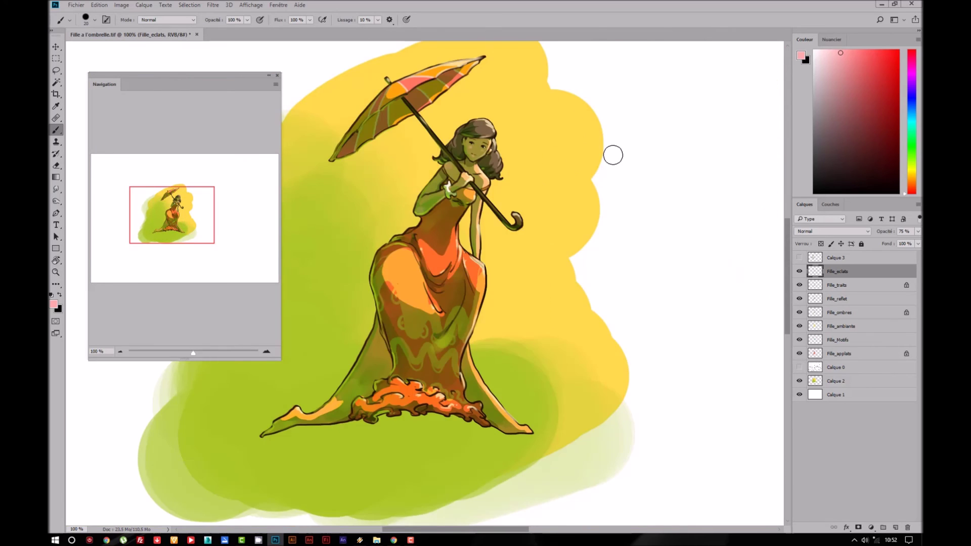
key("ctrl+minus")
mouse_move(495, 315)
left_mouse_down()
mouse_move(594, 325)
mouse_move(478, 371)
left_mouse_up()
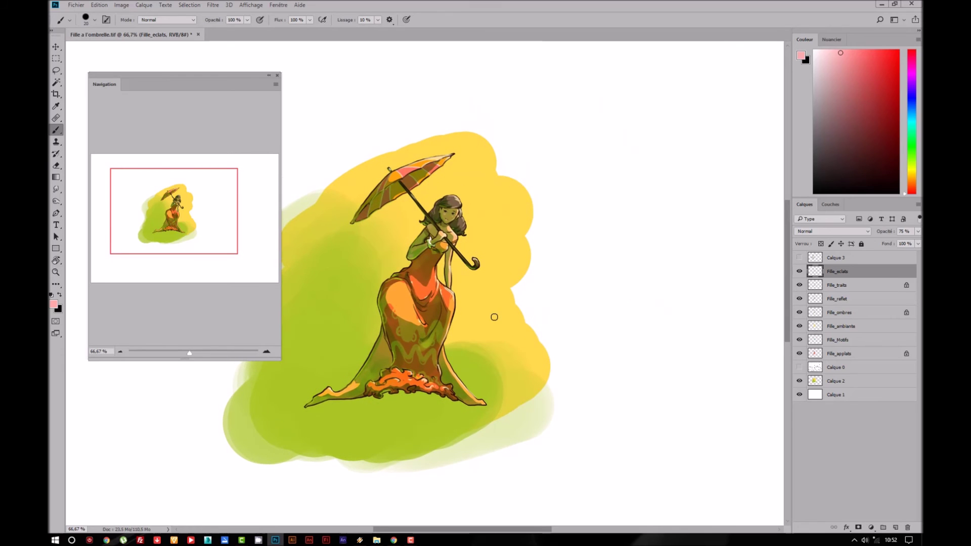
key("ctrl+plus")
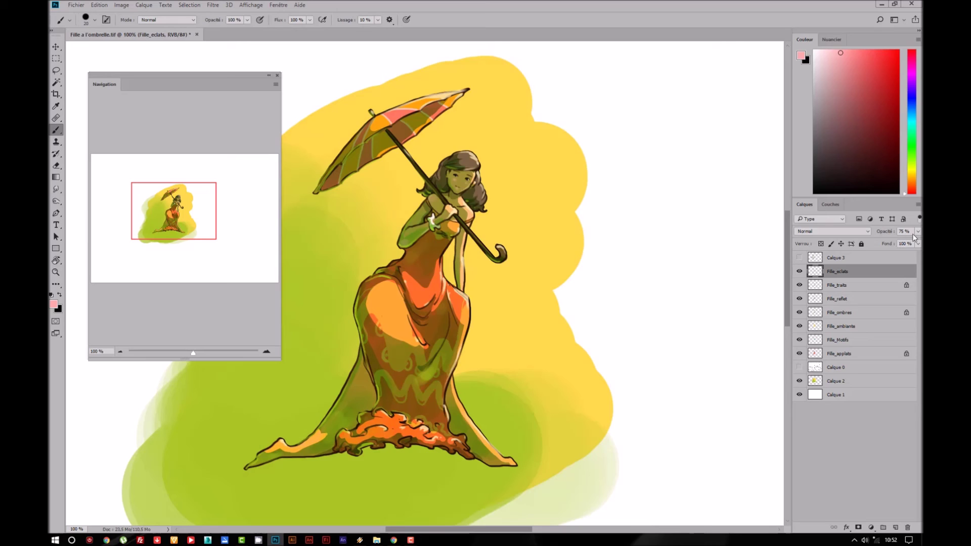
left_click(865, 286)
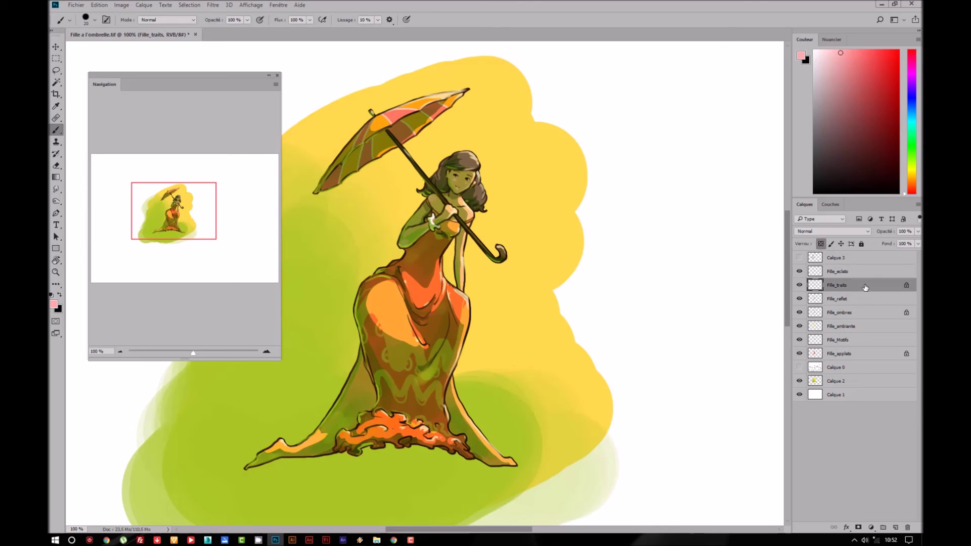
- Add a new layer named Fille_halo above Fille_traits and sample the background yellow
left_click(896, 527)
double_click(835, 285)
type("Fille_halo")
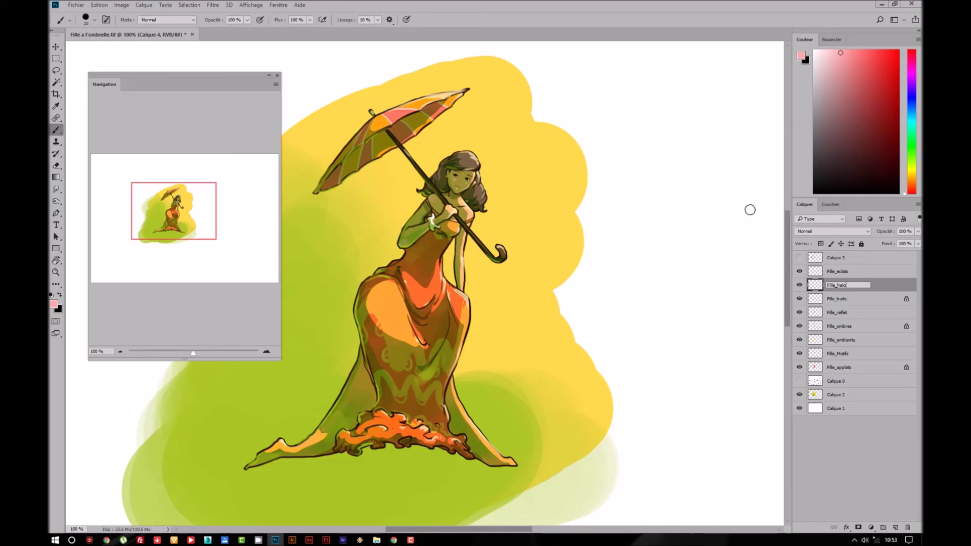
key("Return")
left_click(522, 151, "alt")
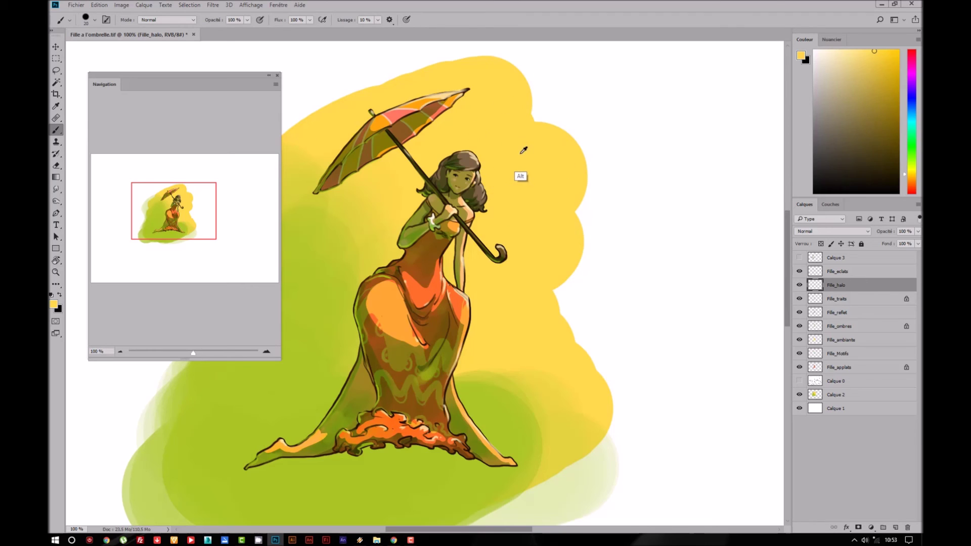
- Choose the soft Aero flou airbrush preset at about 60 px
left_click(94, 20)
left_click(101, 190)
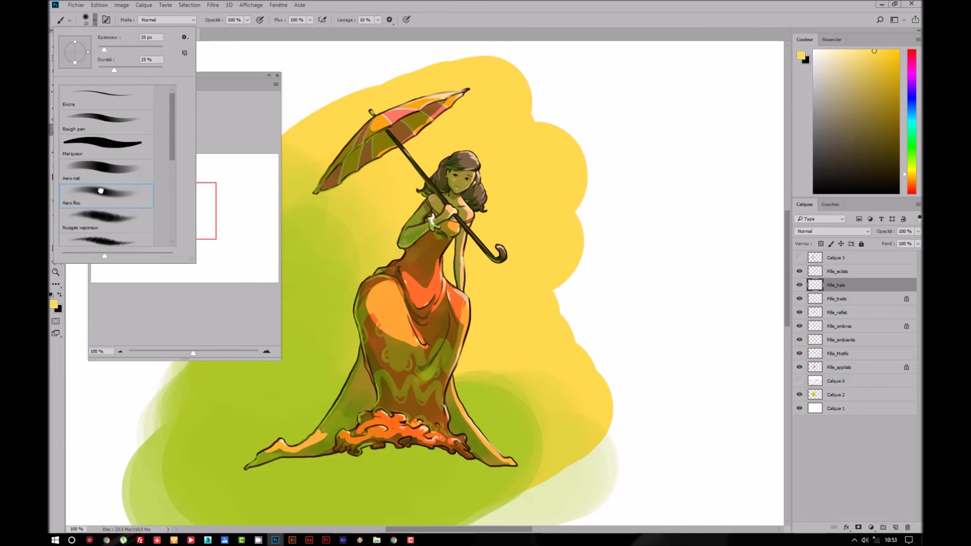
left_click(513, 166)
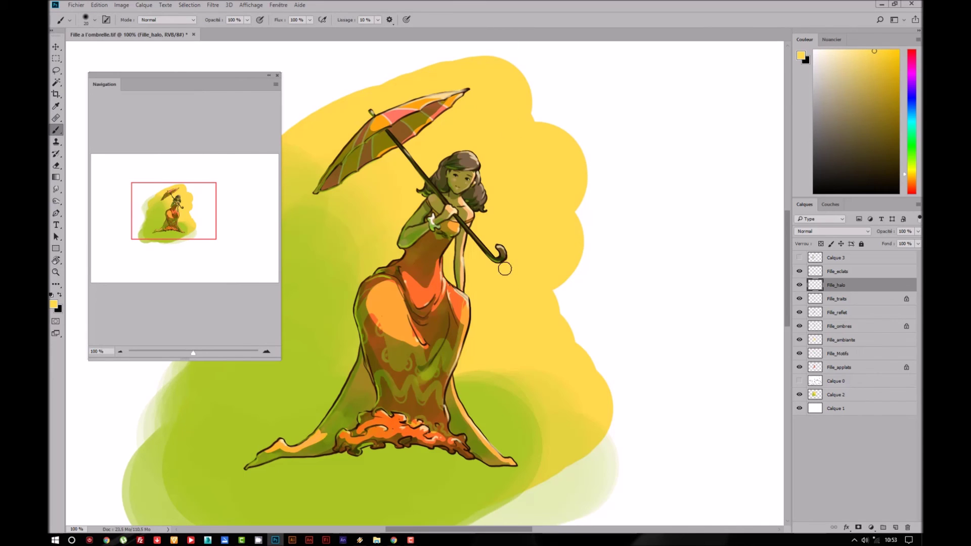
key("bracketright")
key("bracketright")
key("bracketright")
key("bracketright")
key("bracketright")
key("bracketright")
key("bracketright")
key("bracketleft")
key("bracketleft")
key("bracketleft")
key("bracketleft")
key("bracketleft")
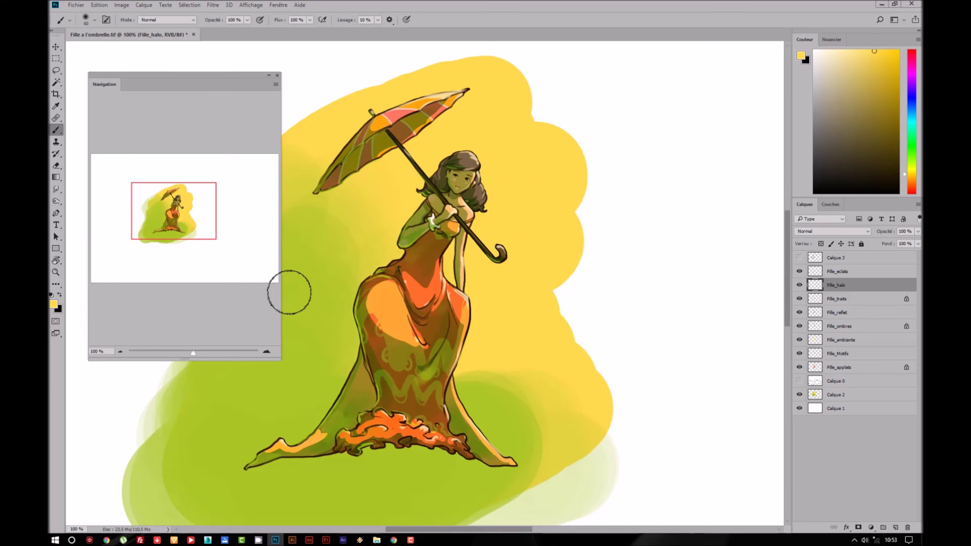
- Paint a trial pale-yellow glow right of her head, then switch to a more saturated yellow
left_click(53, 304)
left_click_drag(631, 210, 615, 210)
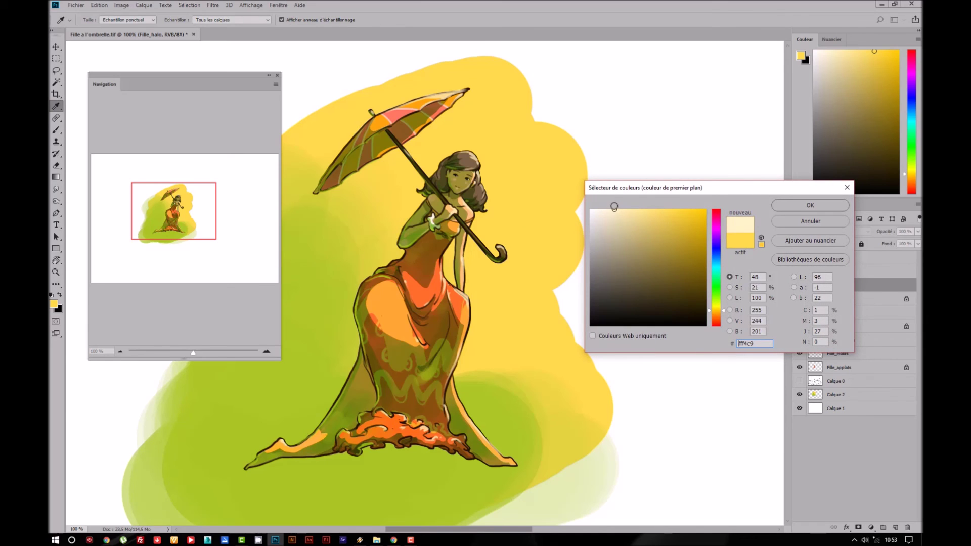
left_click(785, 204)
mouse_move(531, 157)
left_mouse_down()
mouse_move(536, 174)
mouse_move(537, 157)
left_mouse_up()
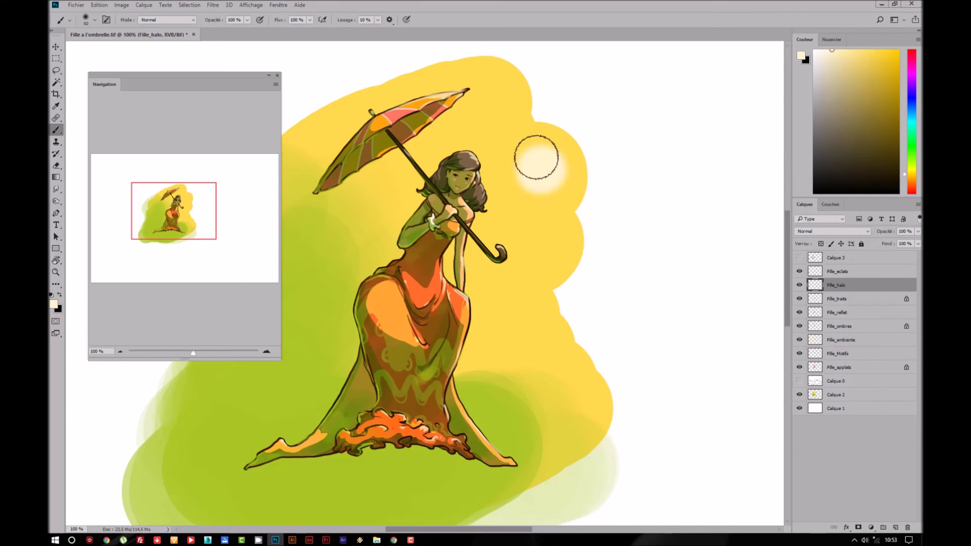
left_click(54, 304)
left_click(628, 212)
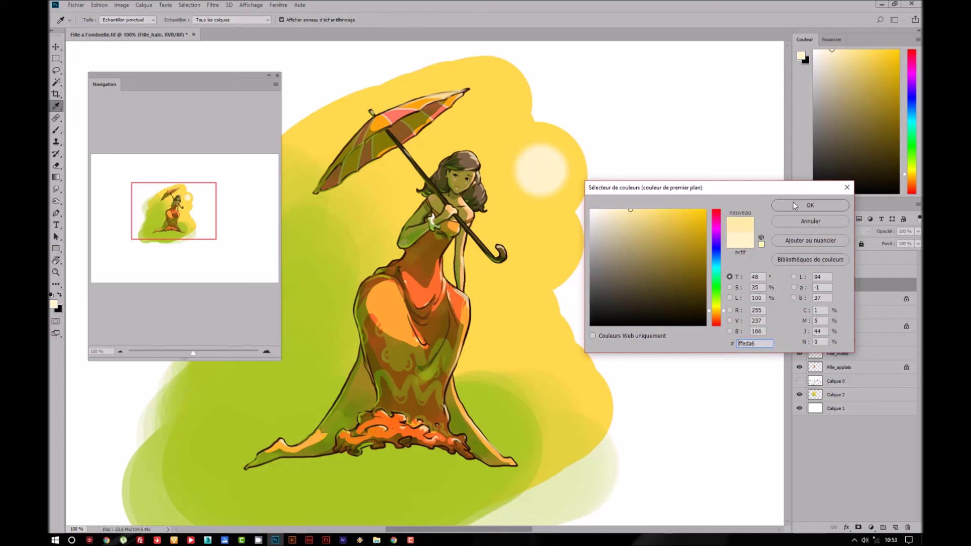
left_click(794, 204)
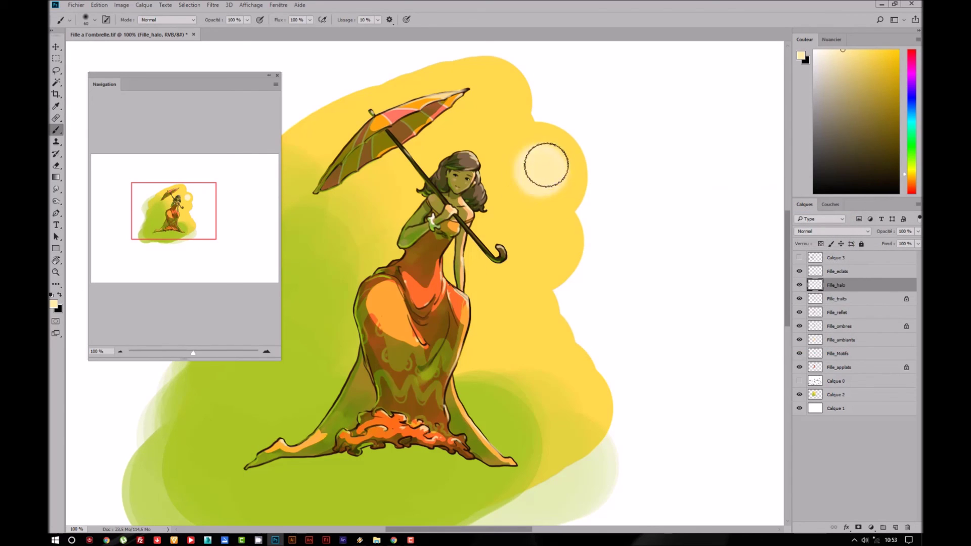
- Erase the trial glow and paint a soft glow around her neck and hair
left_click(56, 59)
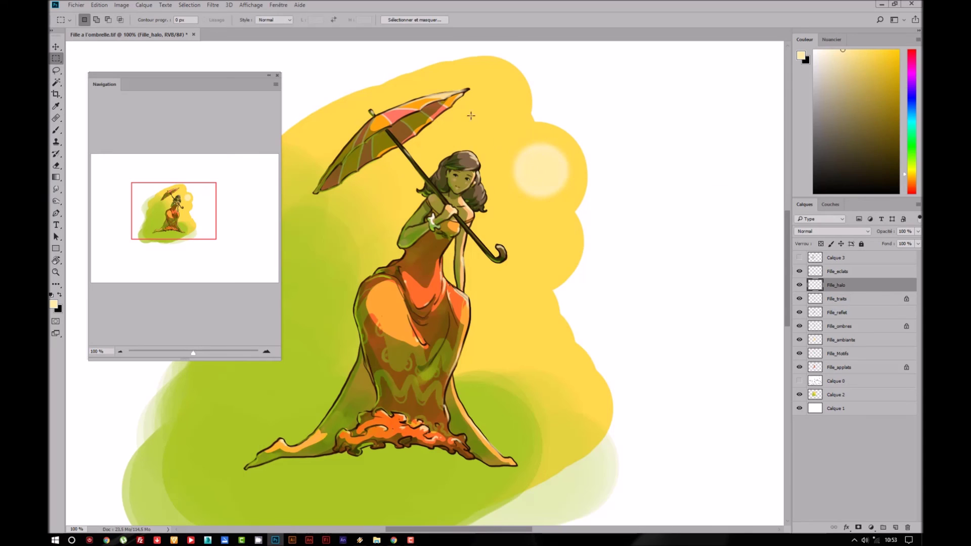
left_click_drag(482, 118, 634, 234)
key("Delete")
key("ctrl+d")
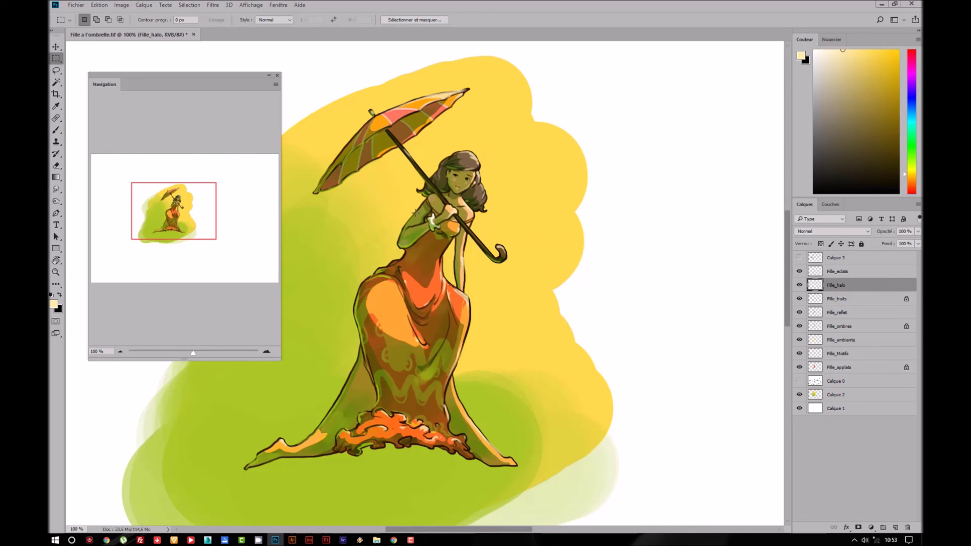
left_click(56, 130)
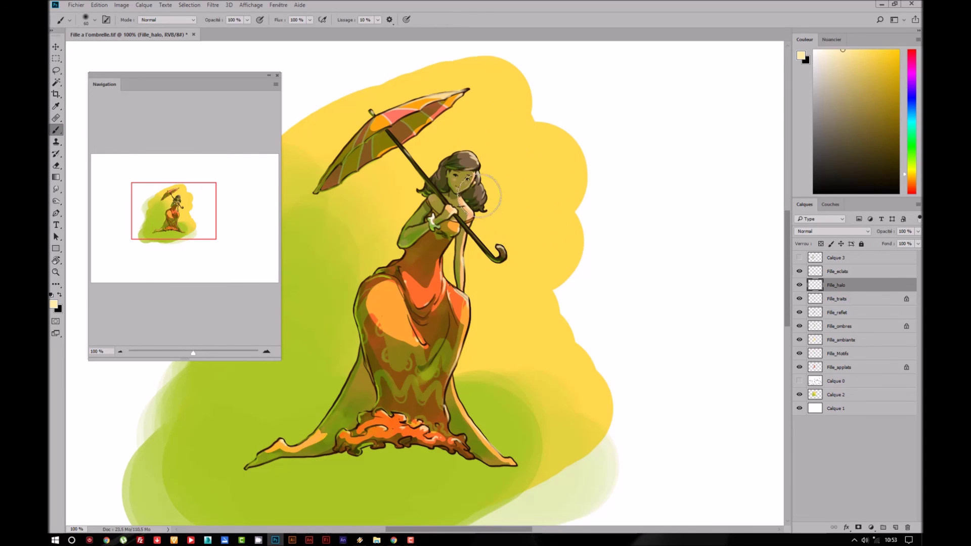
left_click_drag(468, 203, 469, 202)
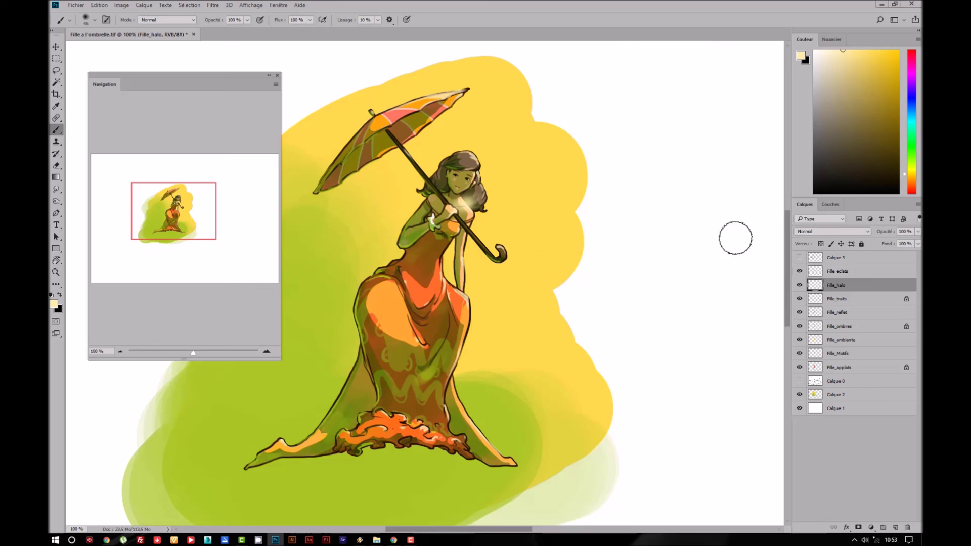
left_click(827, 232)
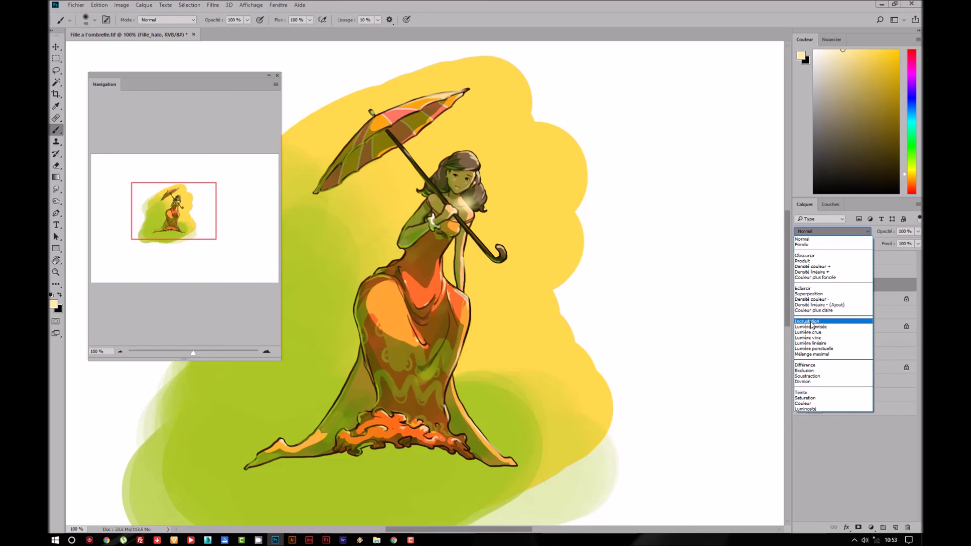
- Set Fille_halo to Incrustation and paint warm light over the hip, umbrella canopy and dress
left_click(812, 324)
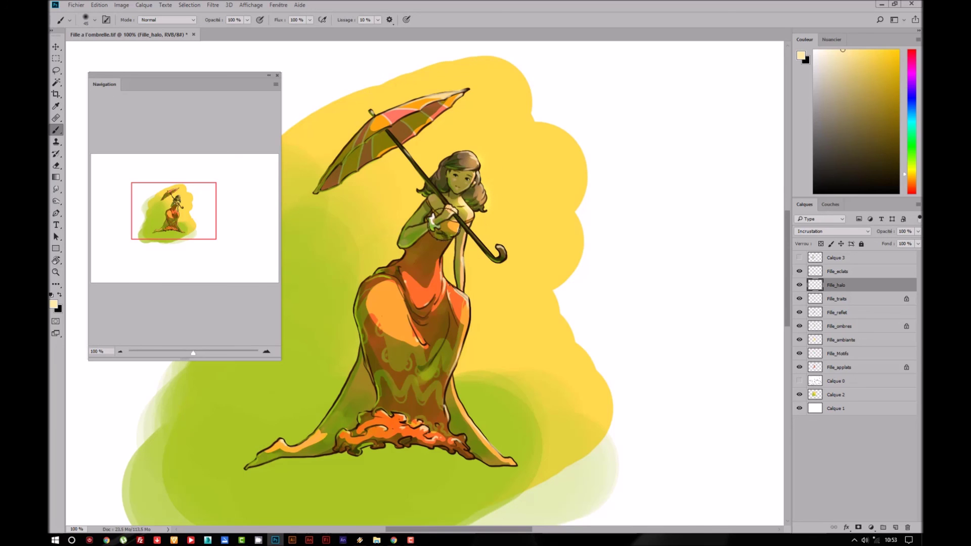
mouse_move(452, 290)
left_mouse_down()
mouse_move(390, 300)
mouse_move(462, 415)
left_mouse_up()
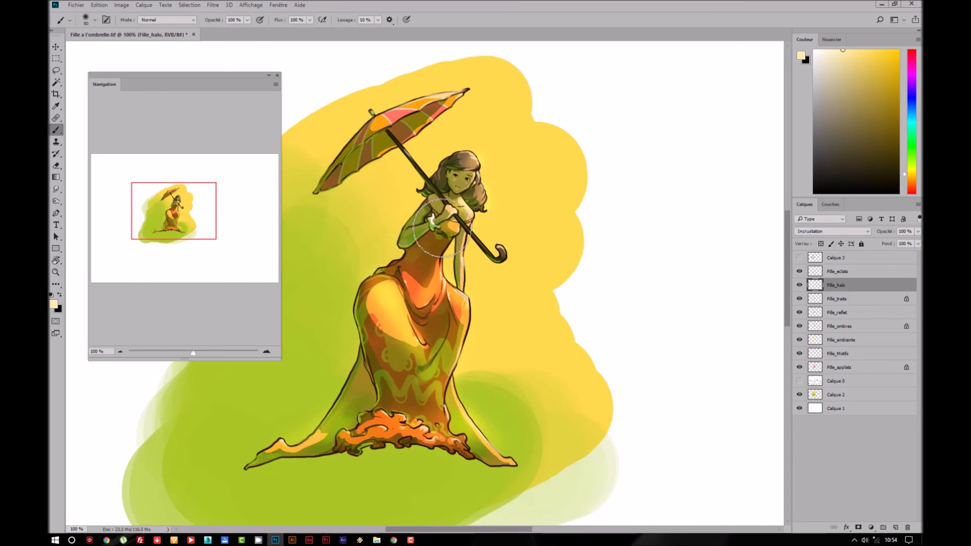
mouse_move(422, 139)
left_mouse_down()
mouse_move(472, 88)
mouse_move(316, 187)
left_mouse_up()
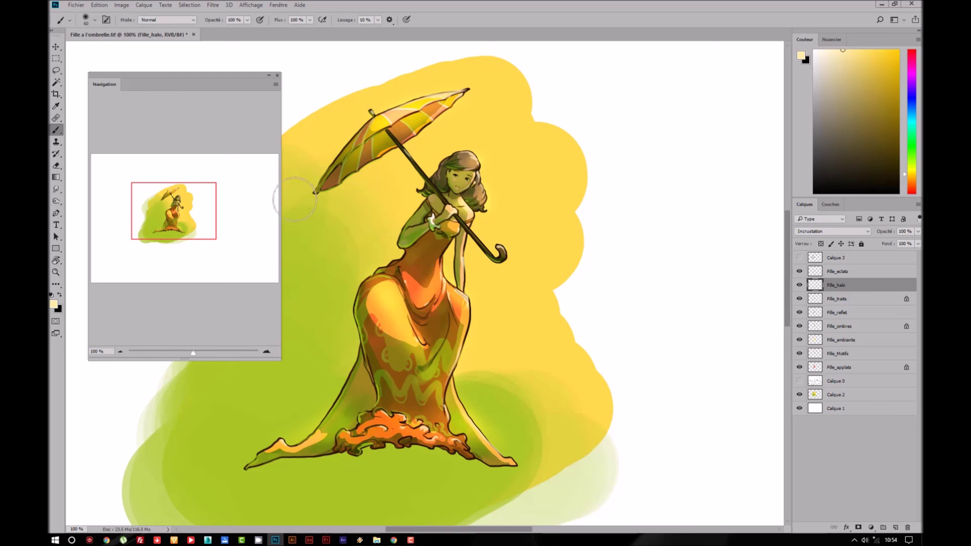
mouse_move(435, 260)
left_mouse_down()
mouse_move(418, 283)
mouse_move(425, 308)
mouse_move(460, 324)
mouse_move(442, 383)
left_mouse_up()
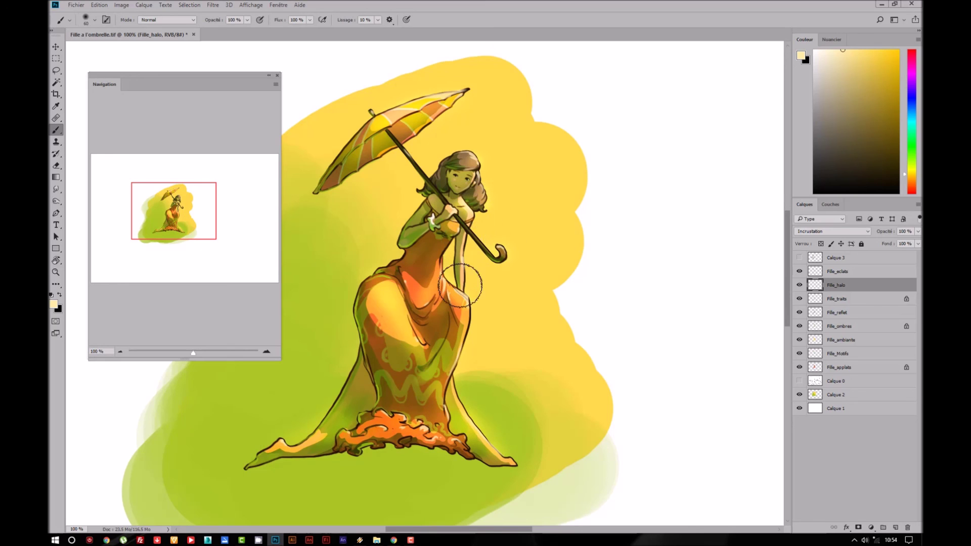
key("ctrl+minus")
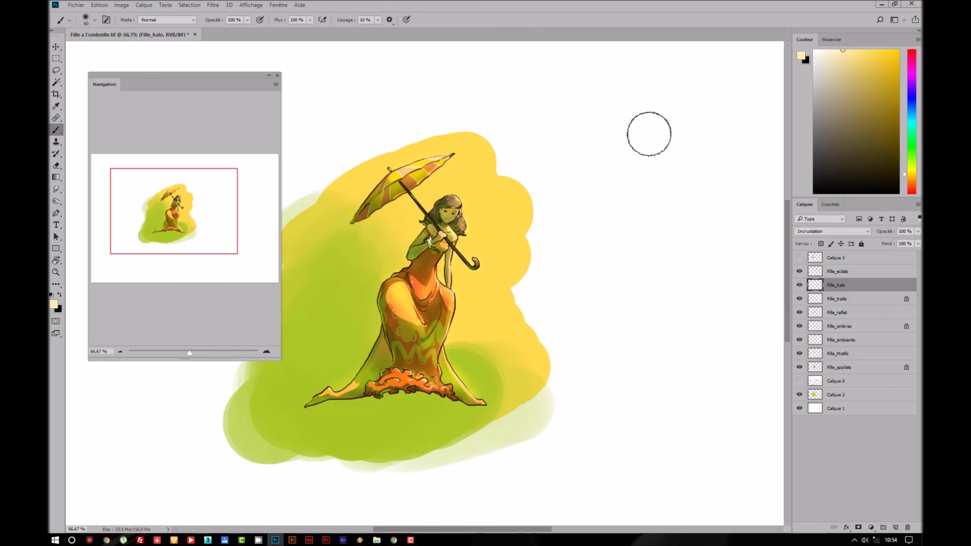
key("bracketleft")
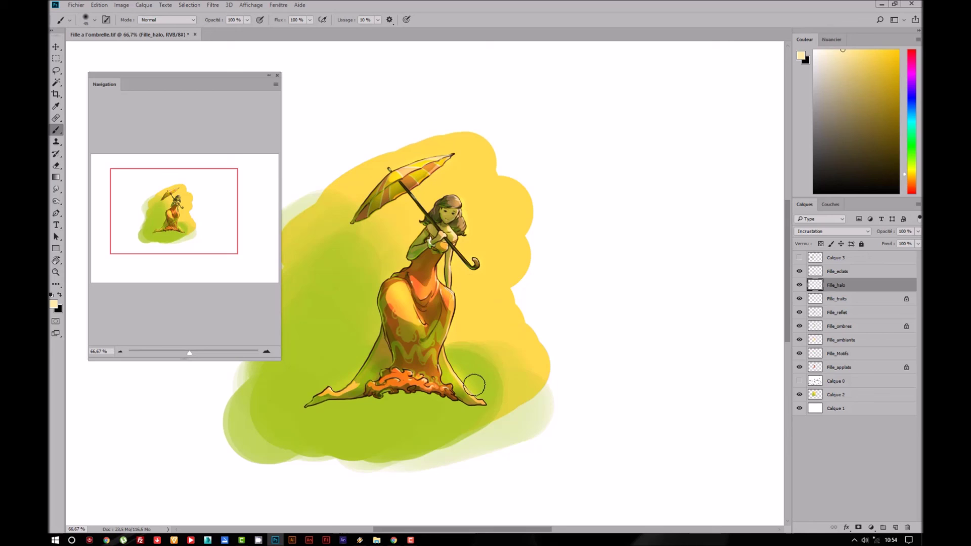
left_click(56, 58)
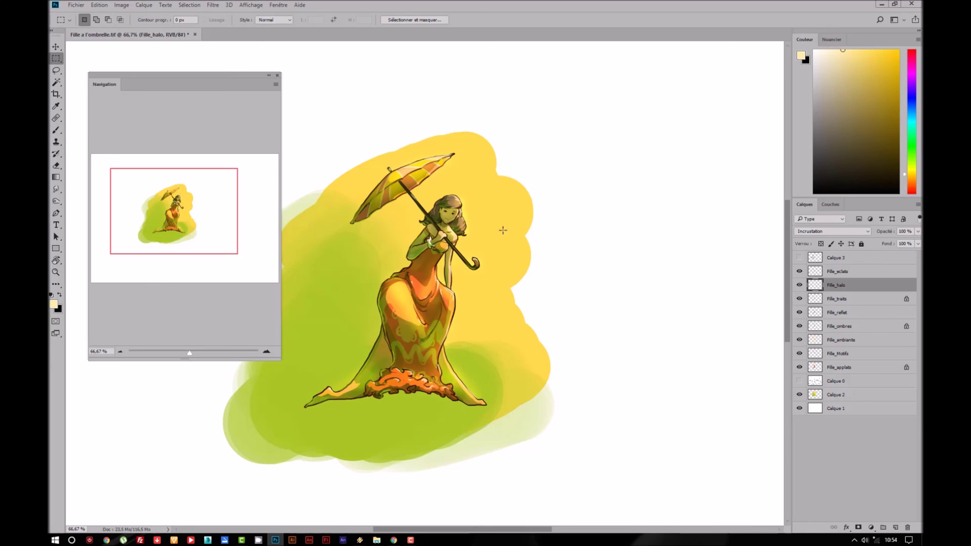
- Compare the halo on and off, then lower Fille_halo's opacity to about 80%
key("ctrl+plus")
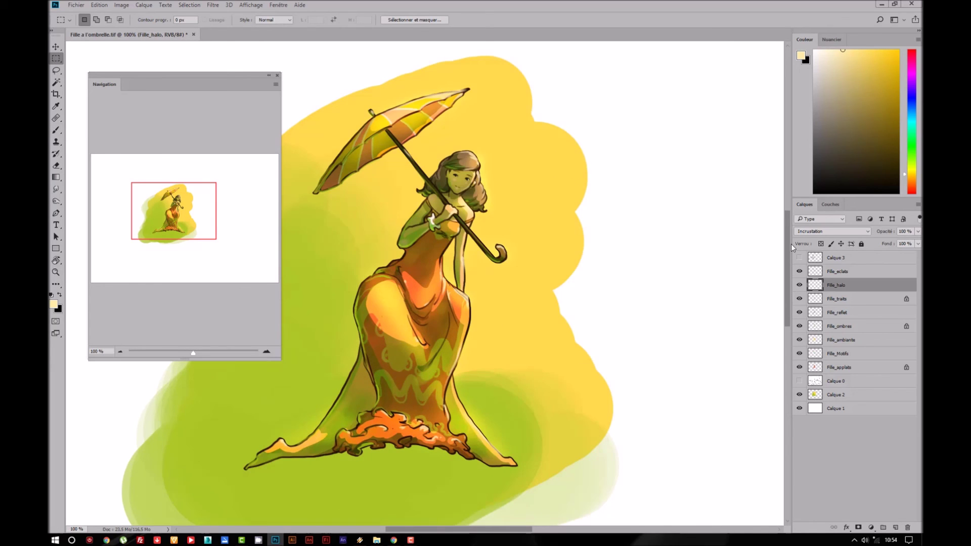
left_click(800, 285)
left_click(800, 284)
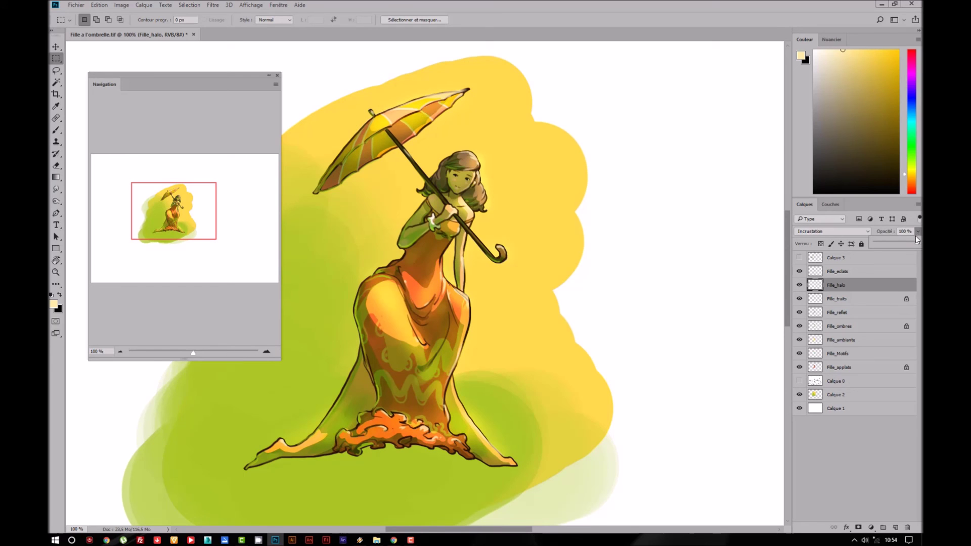
left_click_drag(916, 236, 909, 241)
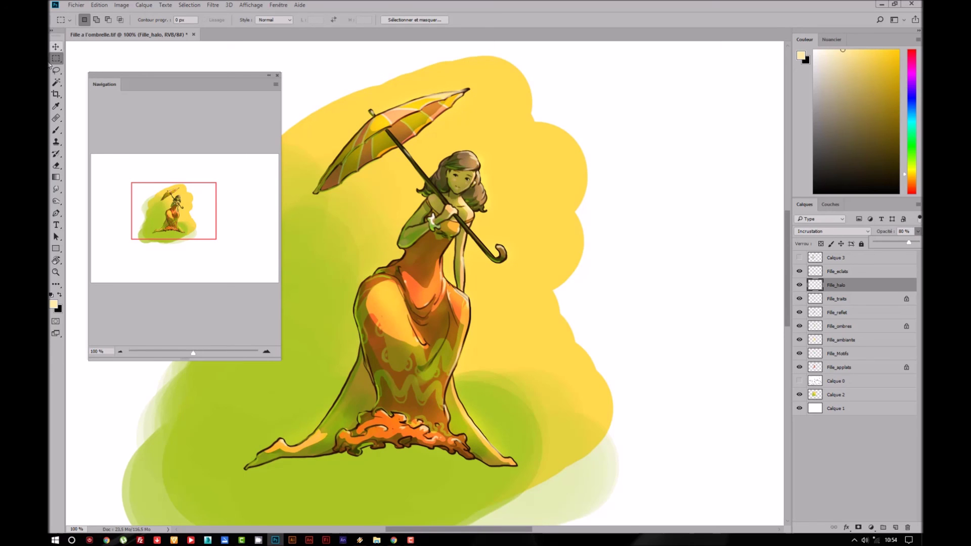
left_click(343, 103)
- Zoom out to 50% and show the Calque 0 sketch layer
key("ctrl+minus")
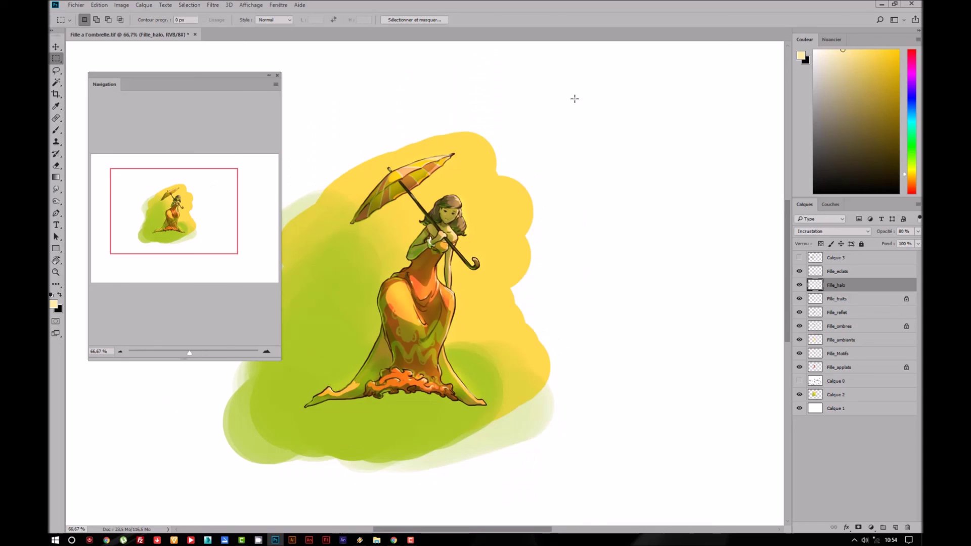
key("ctrl+minus")
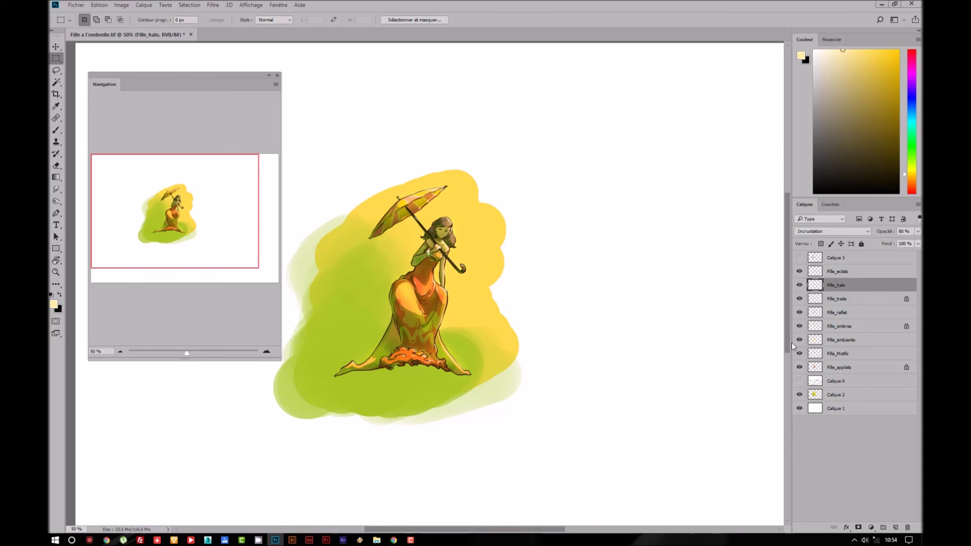
left_click(800, 382)
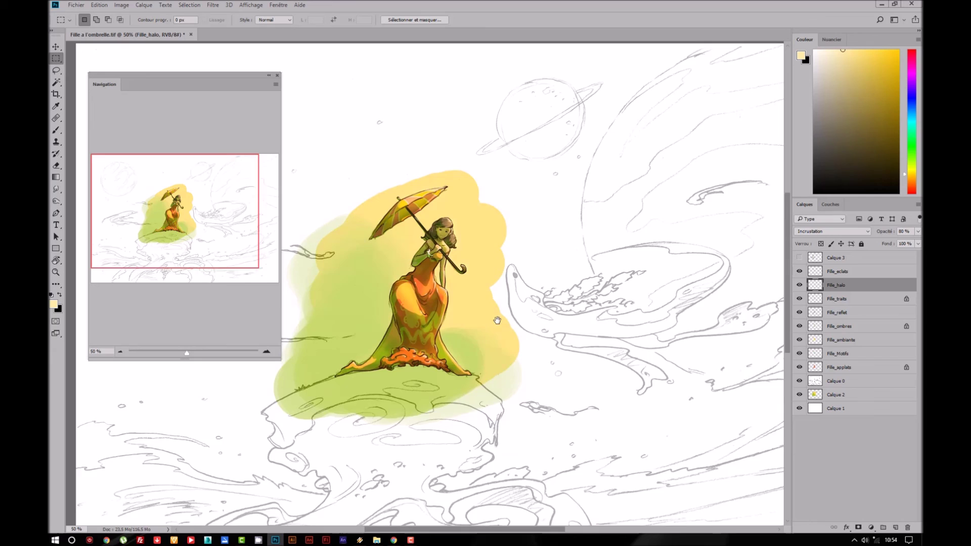
- Move the sketch lines layer below the colour wash and set the wash to Produit mode
left_click_drag(498, 329, 576, 313)
left_click(876, 382)
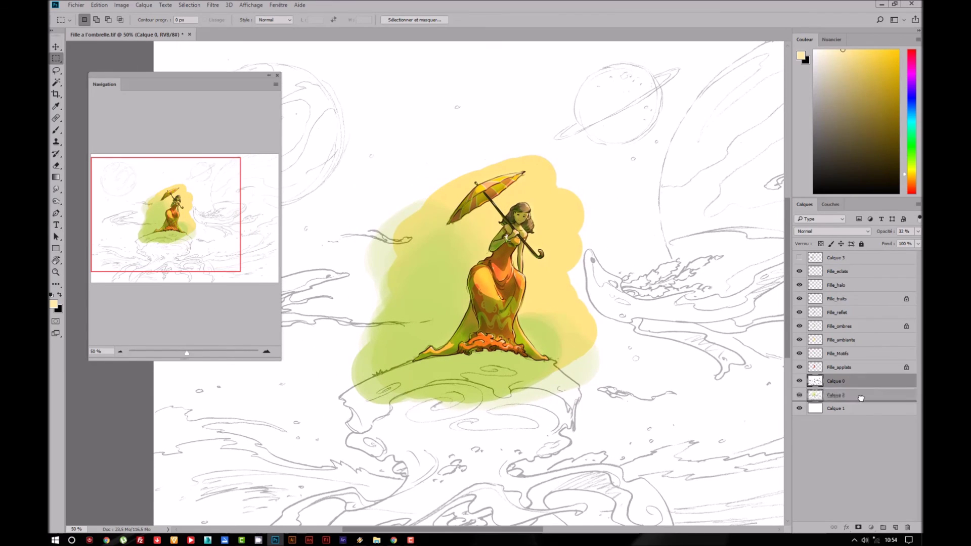
left_click_drag(877, 383, 860, 397)
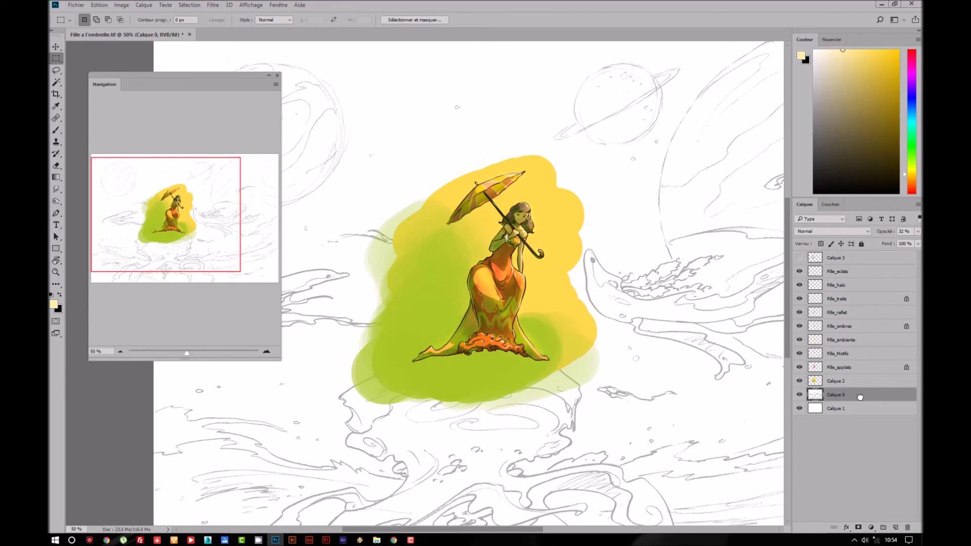
left_click(848, 384)
left_click(832, 231)
left_click(807, 264)
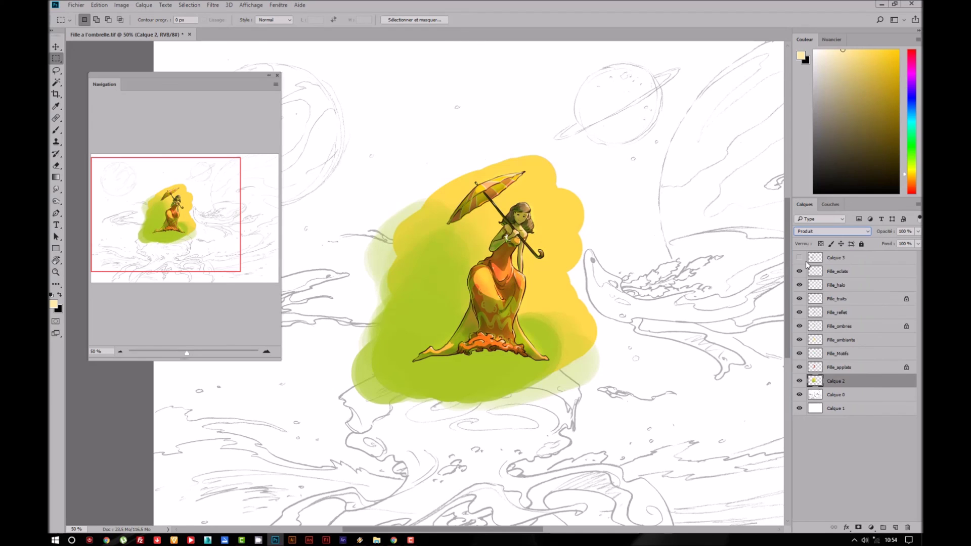
- Recentre and zoom in on the girl, then save the document
left_click(866, 395)
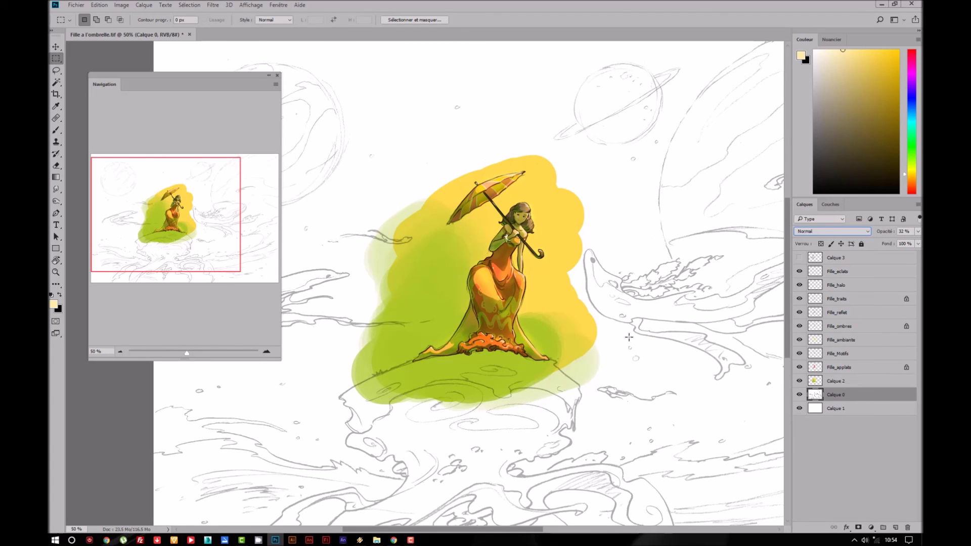
left_click_drag(634, 333, 574, 294)
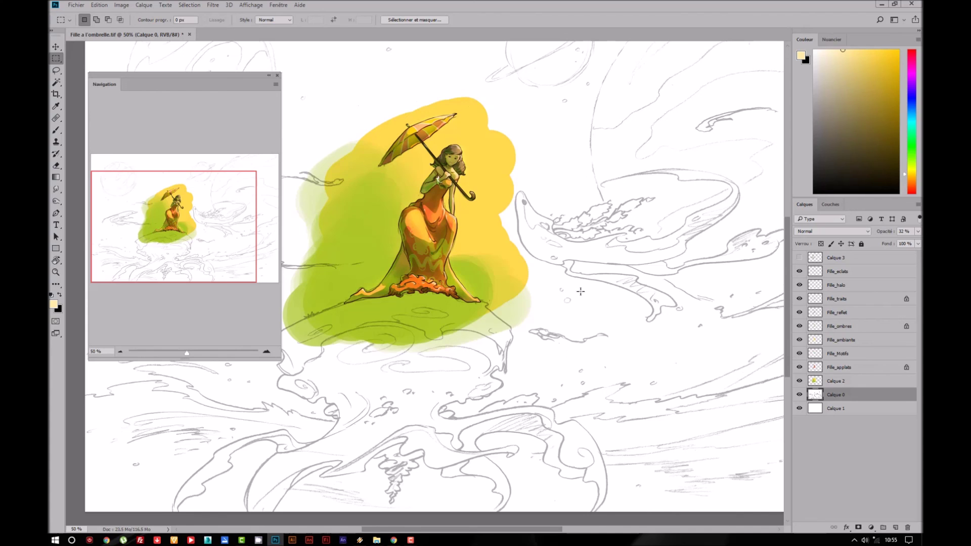
key("ctrl+plus")
left_click_drag(473, 242, 509, 299)
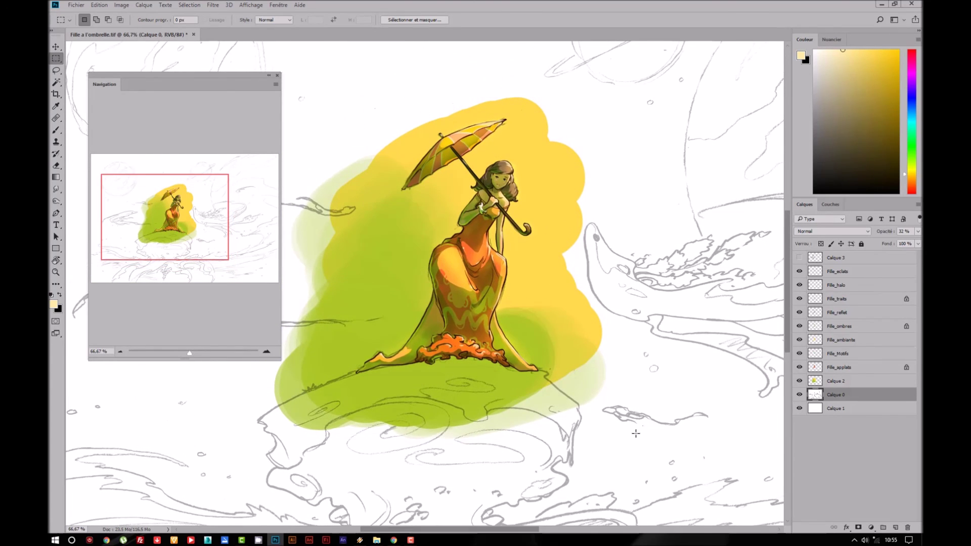
key("ctrl+s")
left_click(862, 271)
- Add a new layer above Fille_eclats named Fille_profondeur
left_click(895, 526)
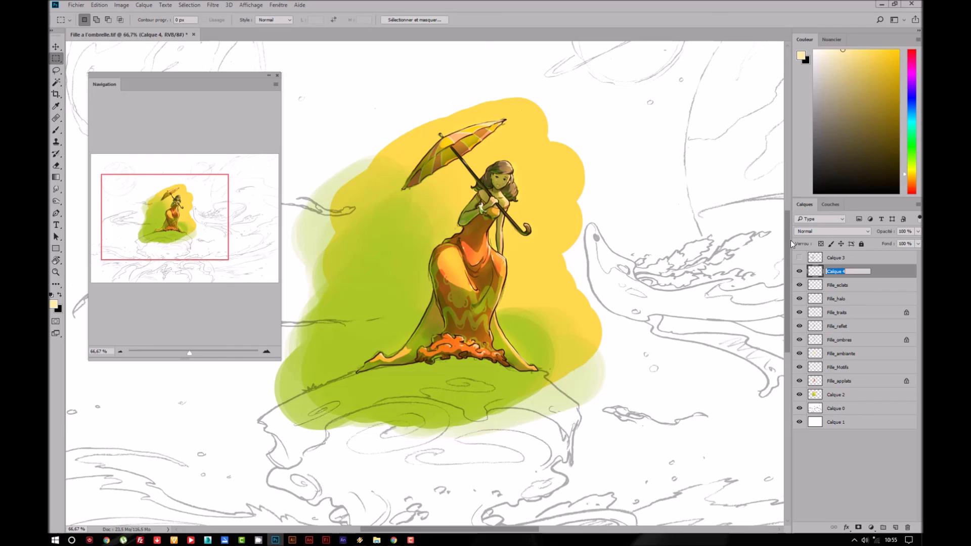
type("Fille_profondeur")
key("Return")
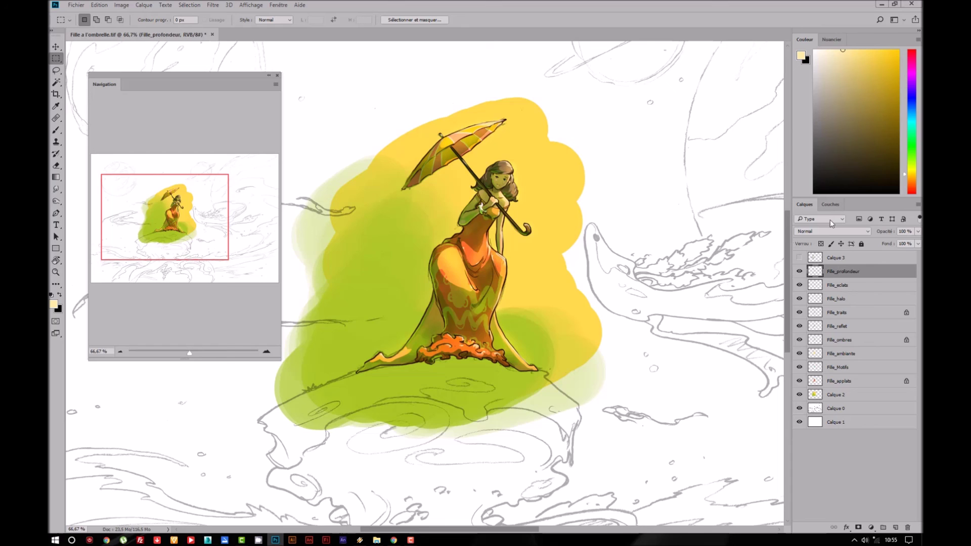
- Load the girl's silhouette from Fille_applats as a selection and sample the saturated background yellow
left_click(818, 382, "ctrl")
key("b")
left_click(536, 191, "alt")
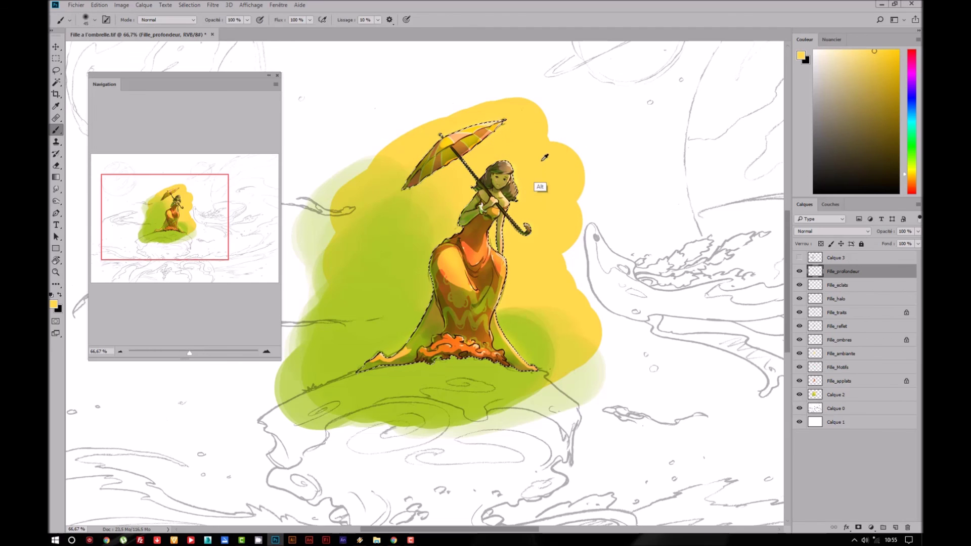
- Fill the girl's silhouette with a yellow gradient, deselect, and fade the layer to about 29% opacity
left_click(56, 177)
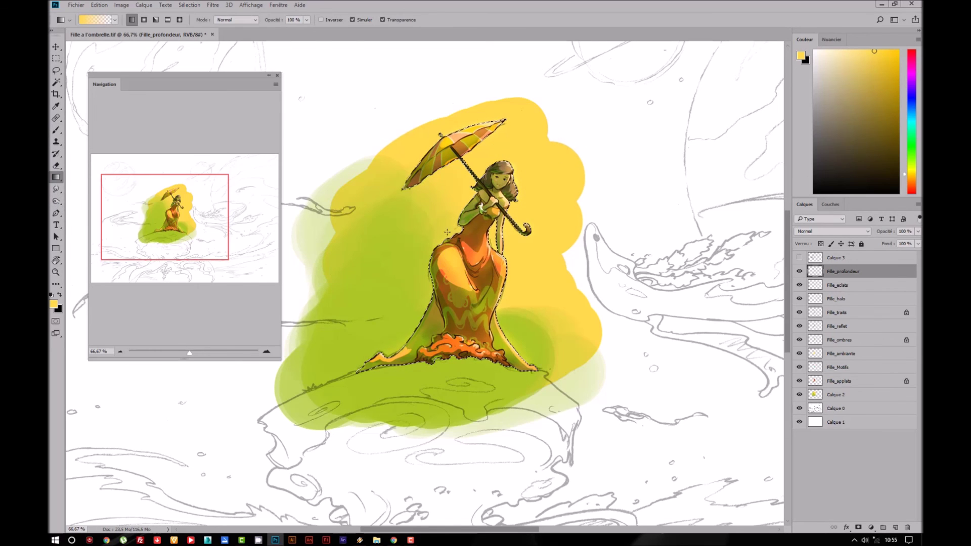
left_click_drag(485, 293, 515, 134)
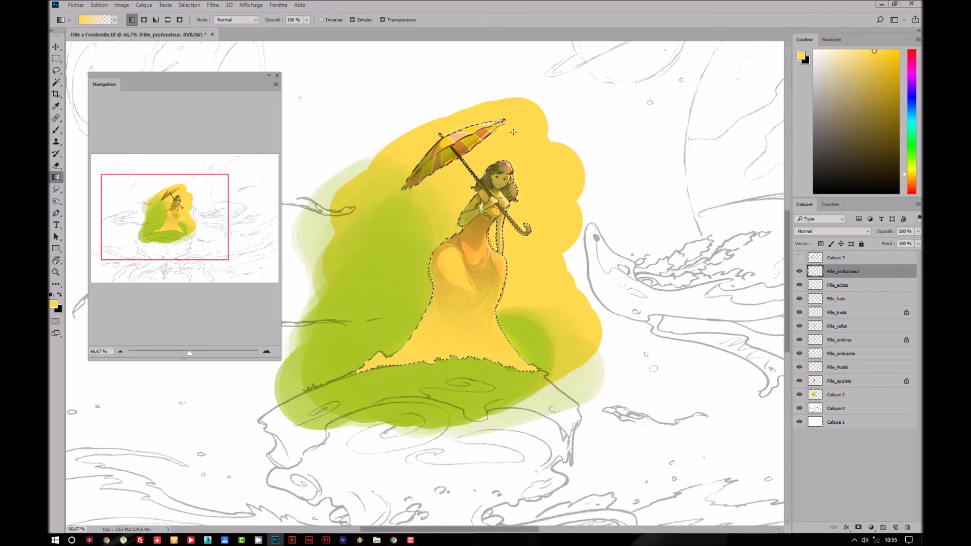
left_click(54, 58)
left_click(390, 101)
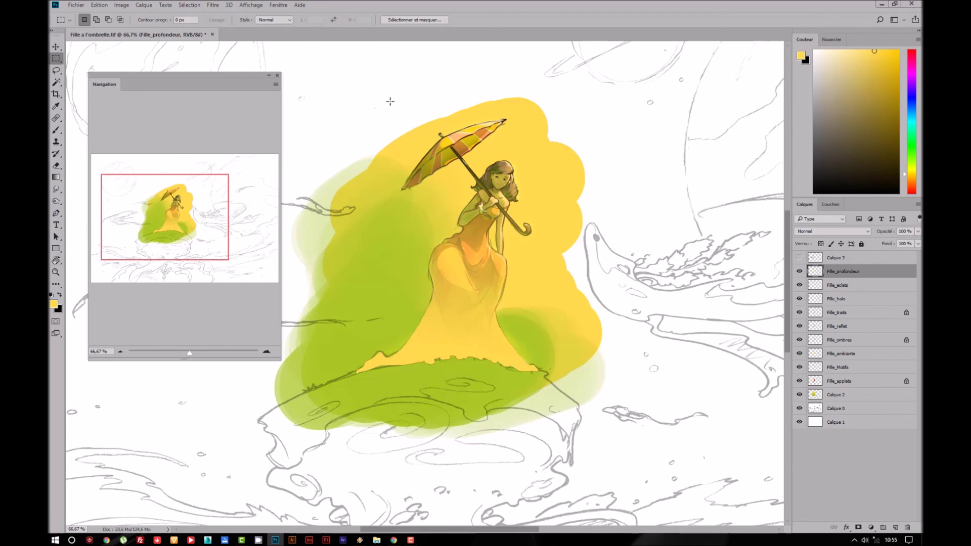
left_click(918, 232)
left_click_drag(913, 237, 891, 246)
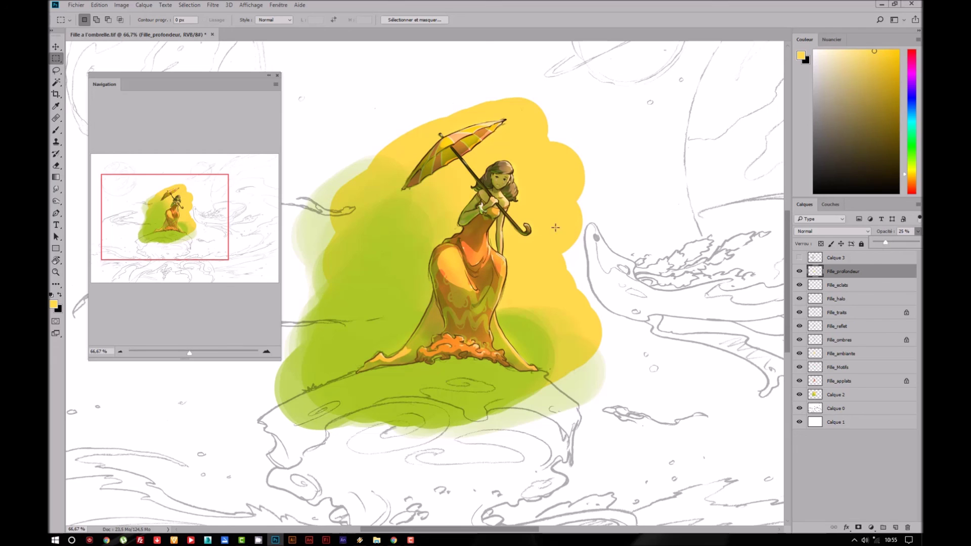
left_click(58, 63)
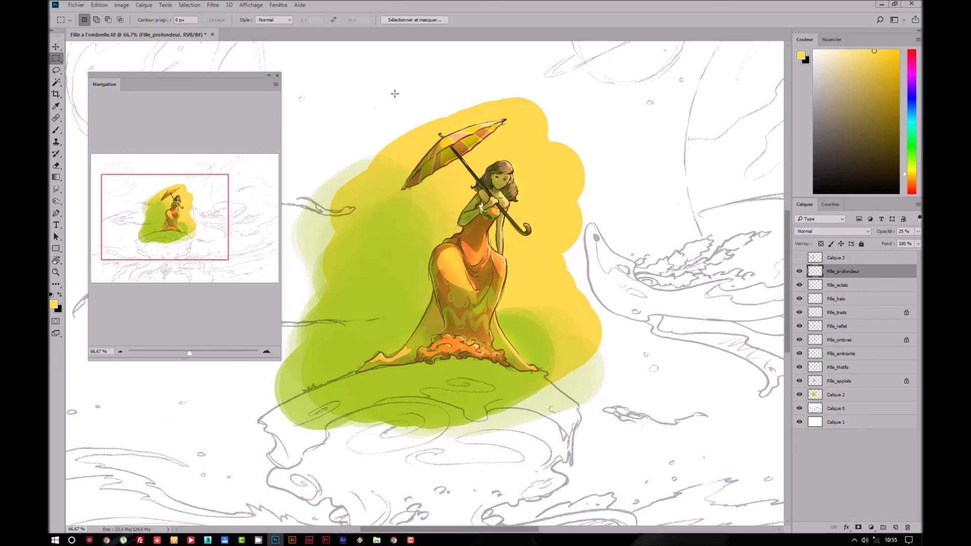
key("ctrl+minus")
key("ctrl+minus")
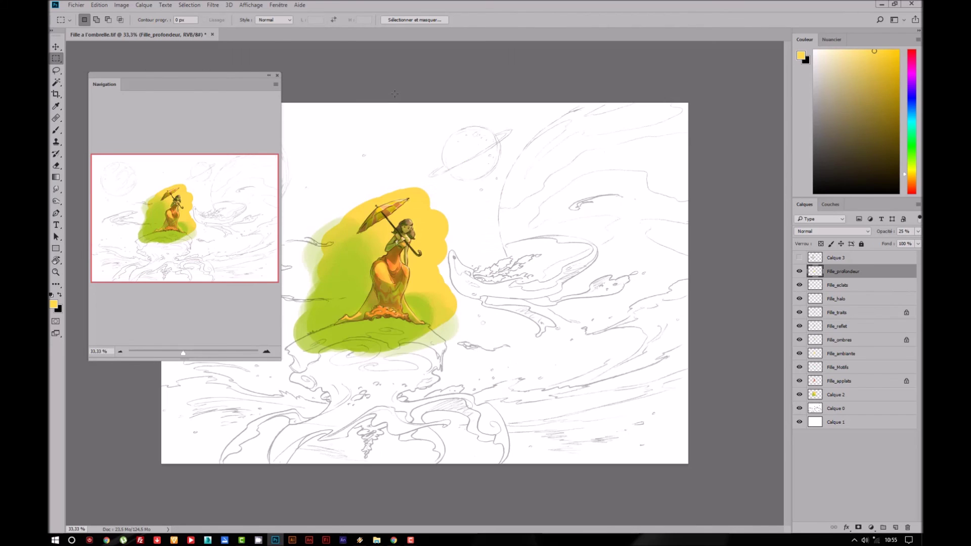
key("ctrl+plus")
key("ctrl+plus")
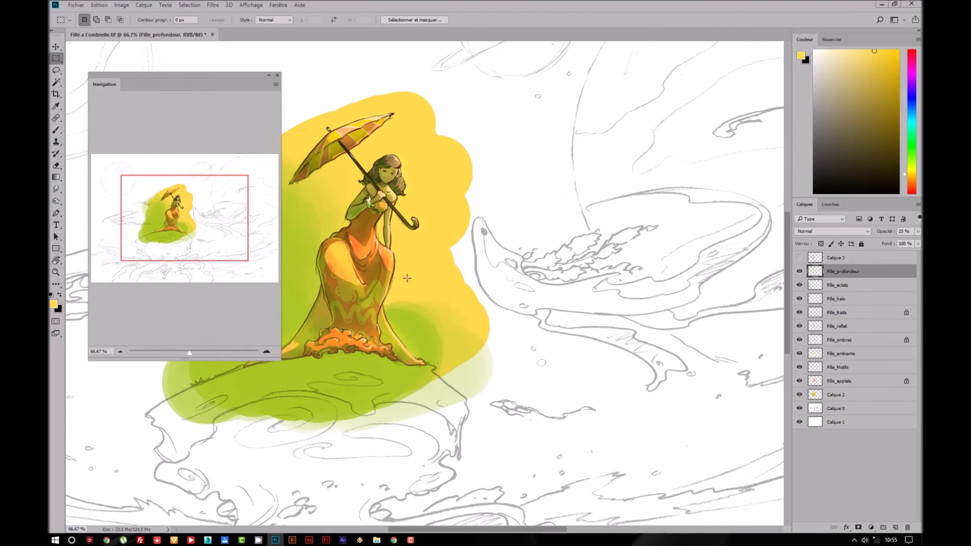
left_click_drag(409, 274, 479, 279)
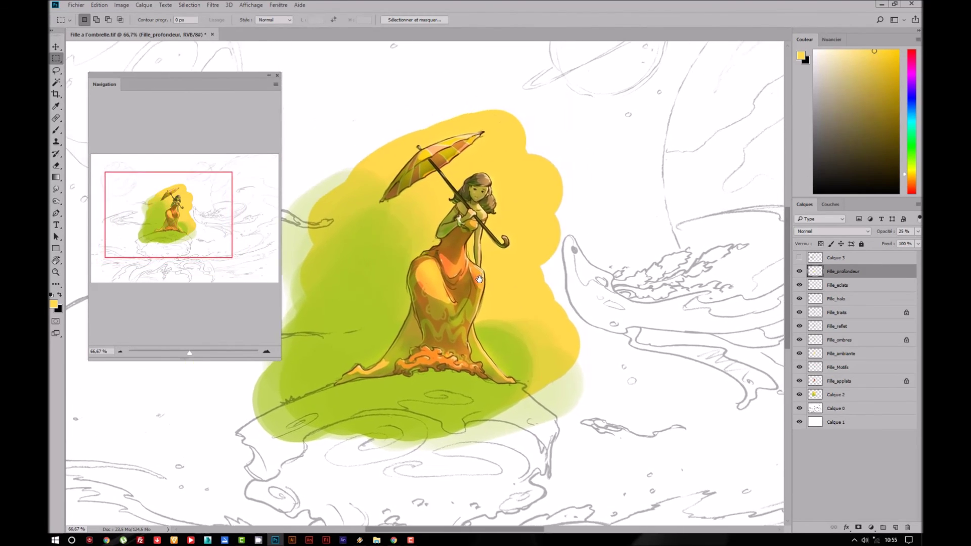
key("ctrl+plus")
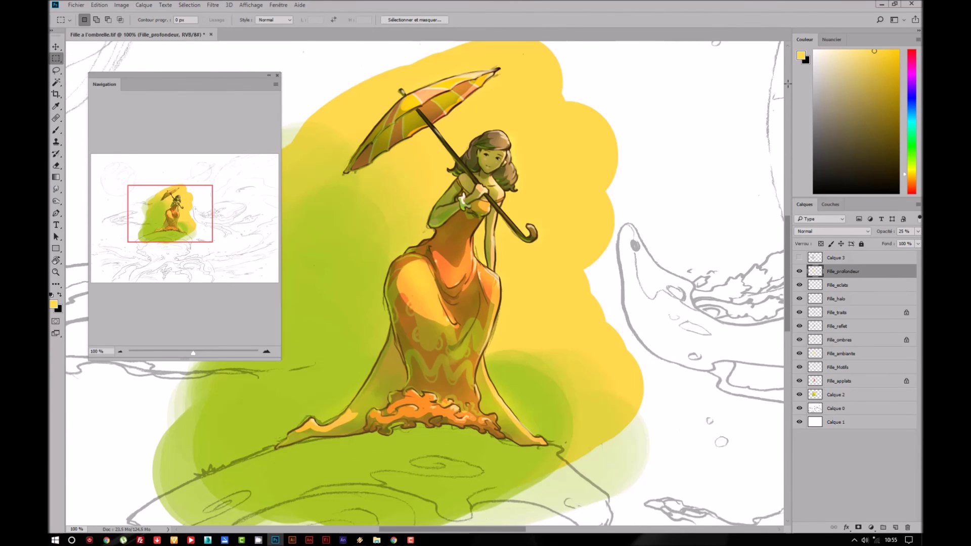
key("ctrl+minus")
key("ctrl+minus")
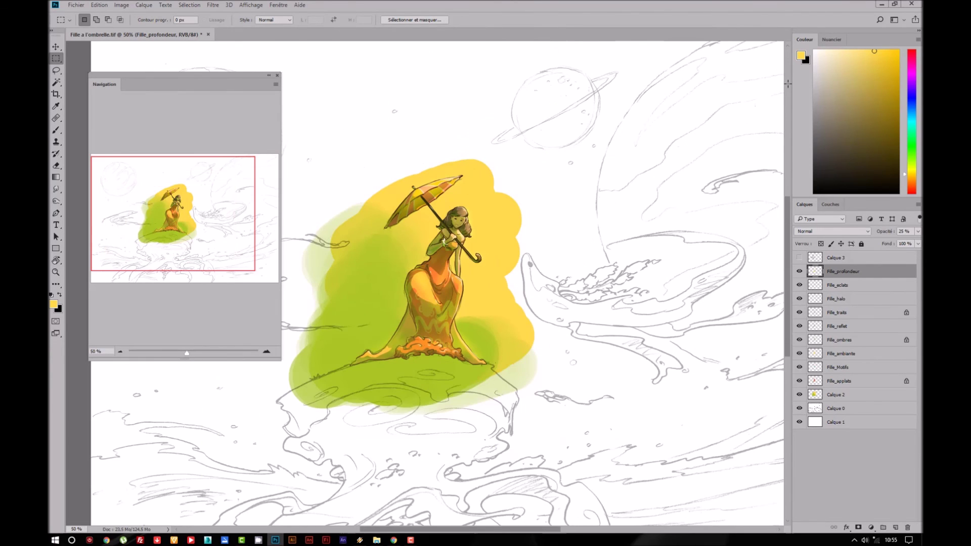
left_click_drag(550, 362, 579, 337)
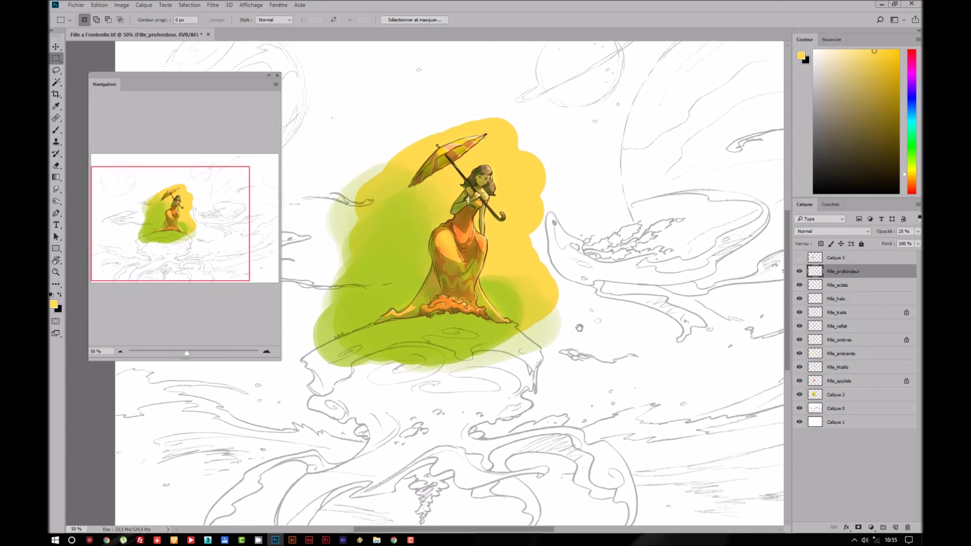
key("ctrl+plus")
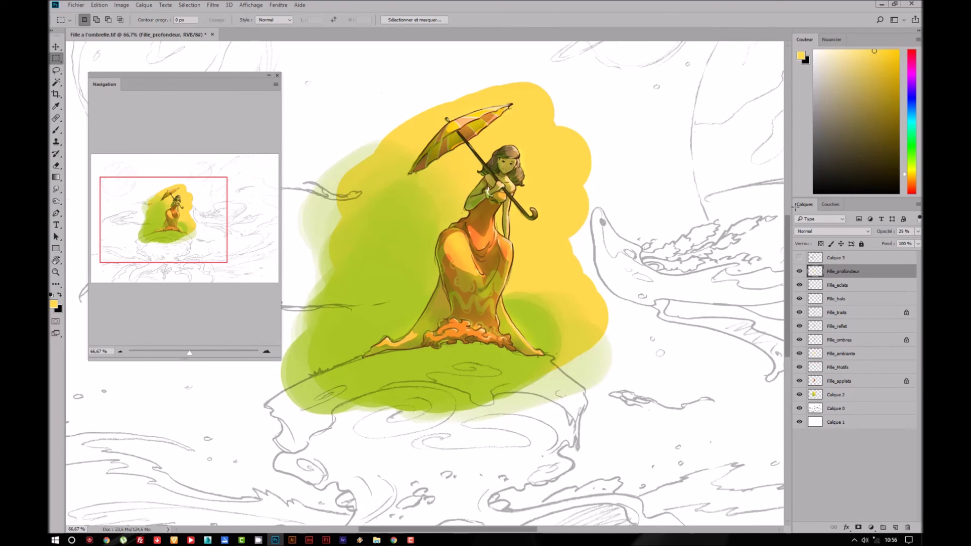
key("ctrl+plus")
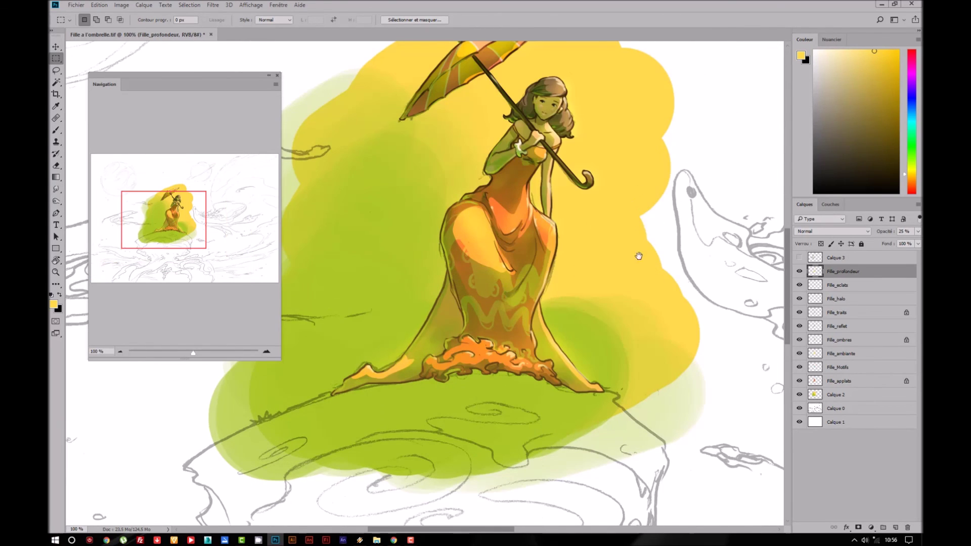
left_click_drag(651, 231, 633, 276)
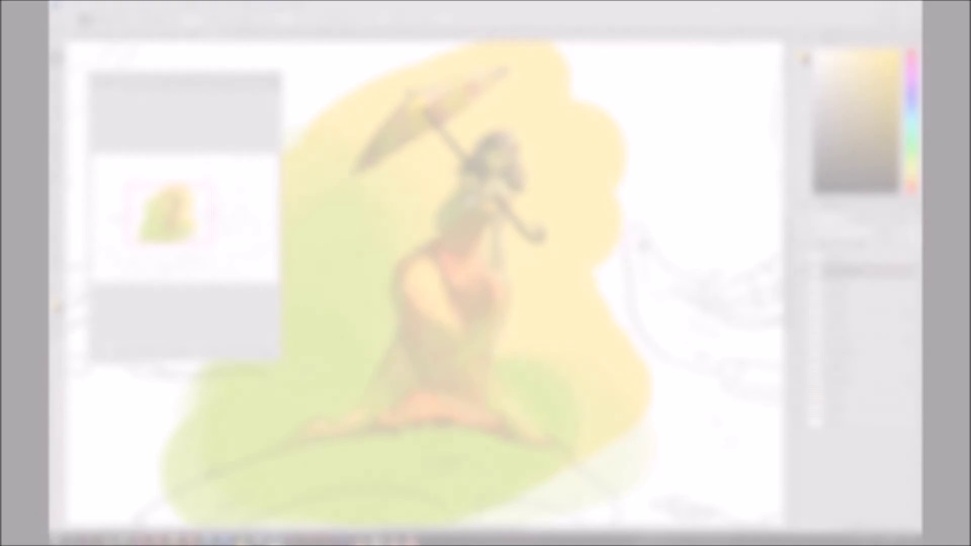